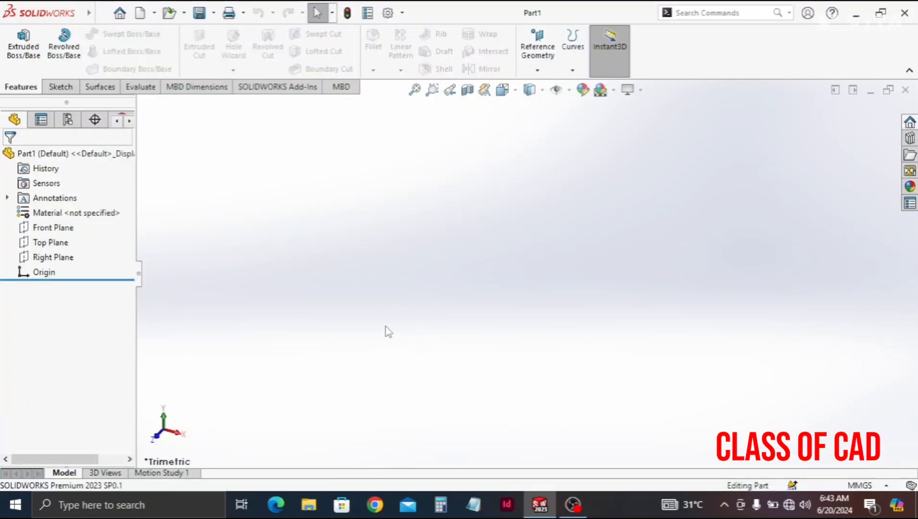
Start a sketch on the Top Plane and draw a circle of about 40 mm radius centred on the origin.
left_click(48, 244)
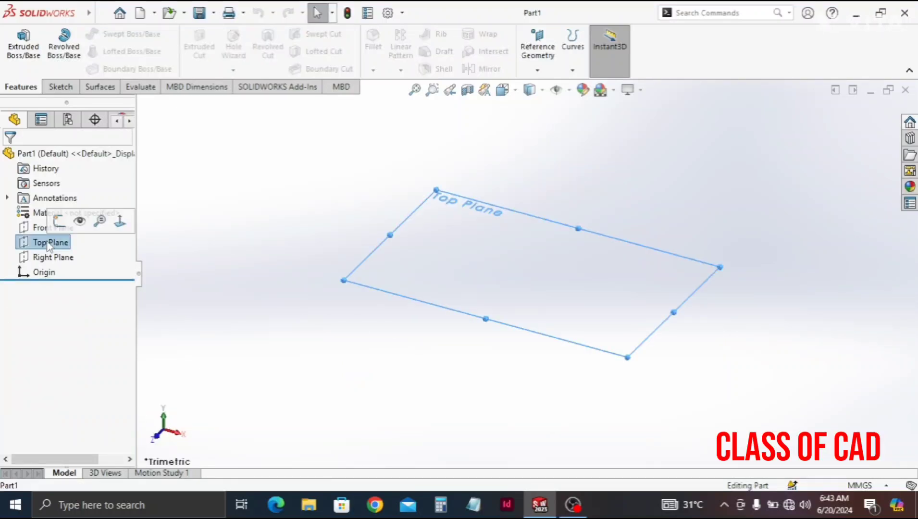
left_click(59, 222)
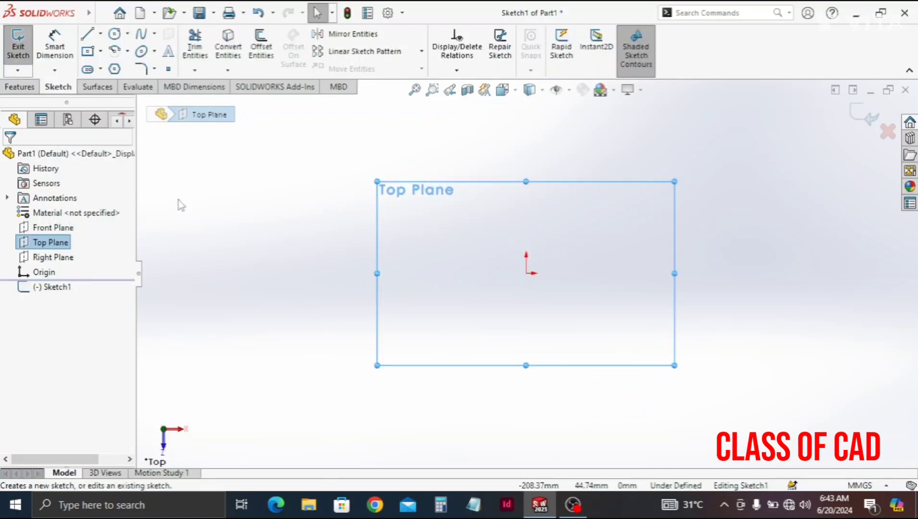
left_click(115, 36)
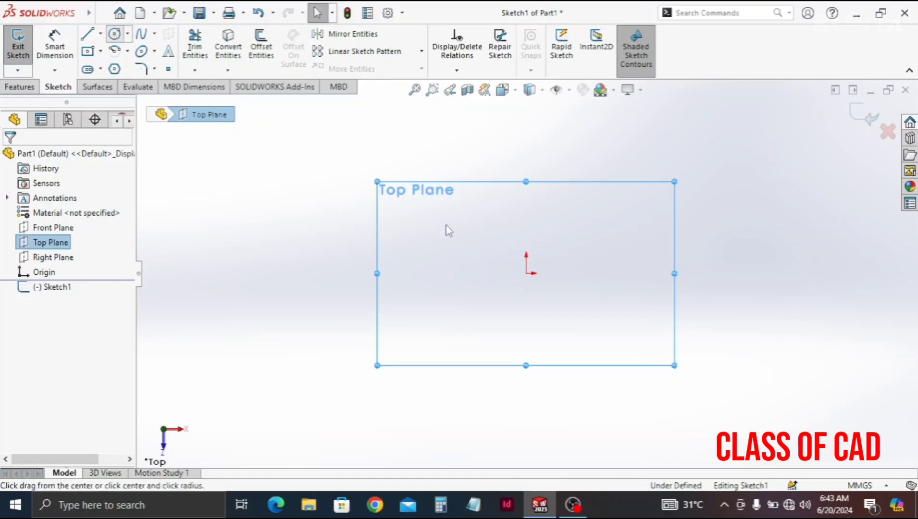
left_click(527, 273)
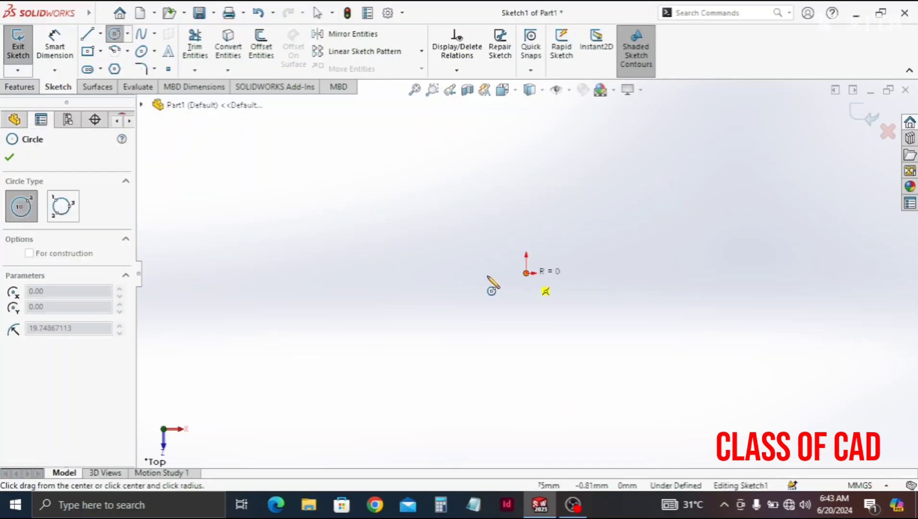
left_click(460, 274)
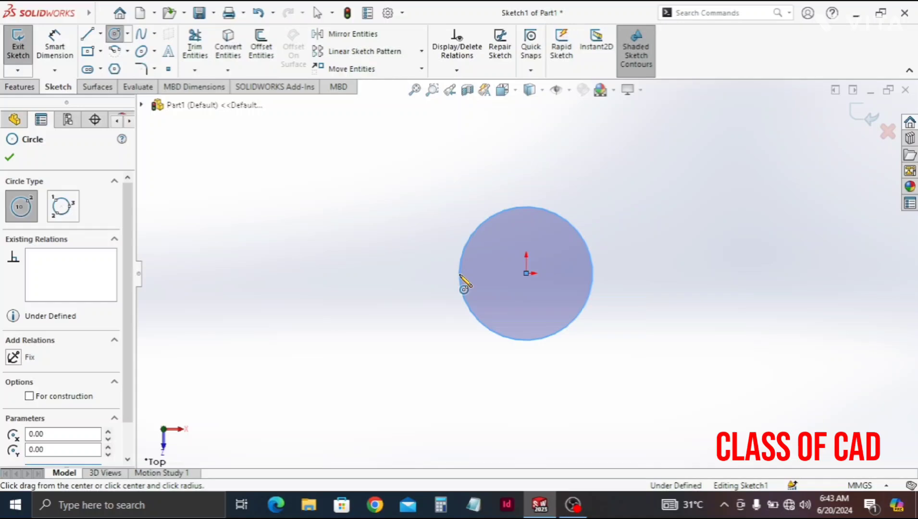
key("Escape")
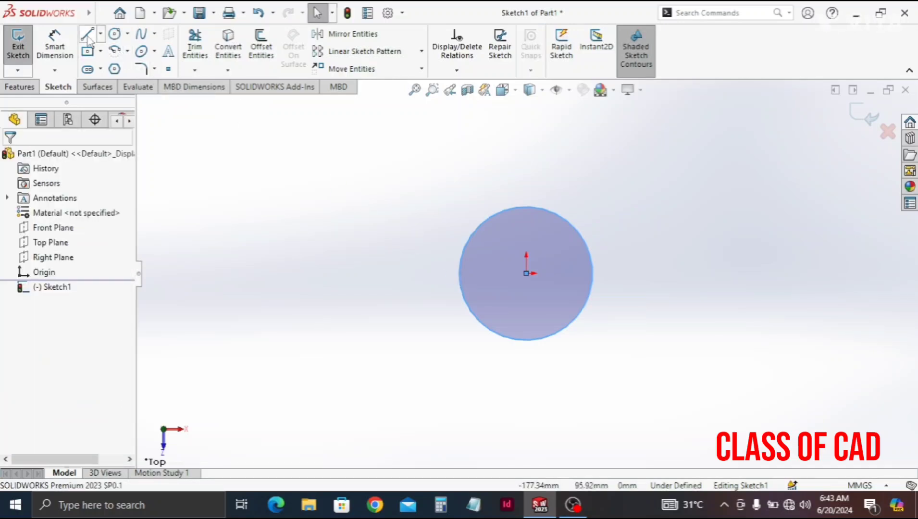
Draw a horizontal line about 119 mm long from the circle's bottom, a tangent corner arc of about 13.5 mm radius, and a vertical line about 77 mm long.
middle_click_drag(547, 363, 396, 352, "ctrl")
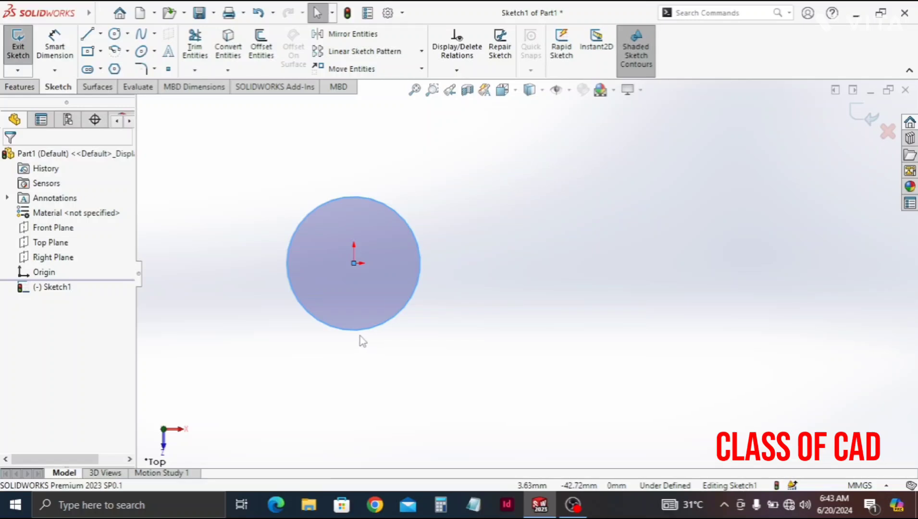
left_click(256, 290)
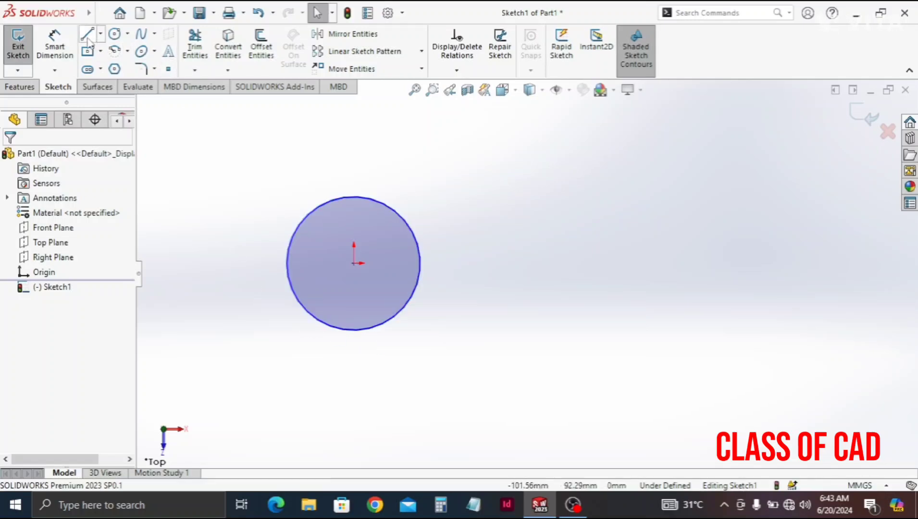
key("l")
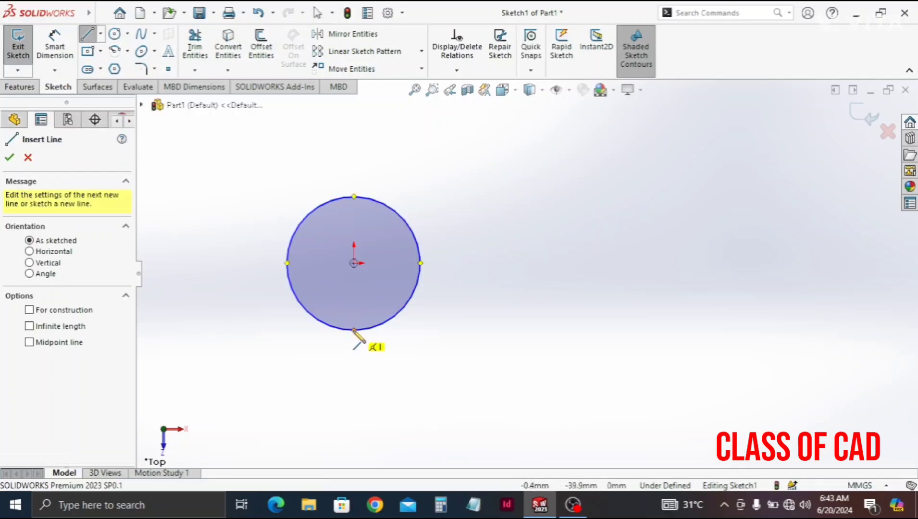
left_click(354, 330)
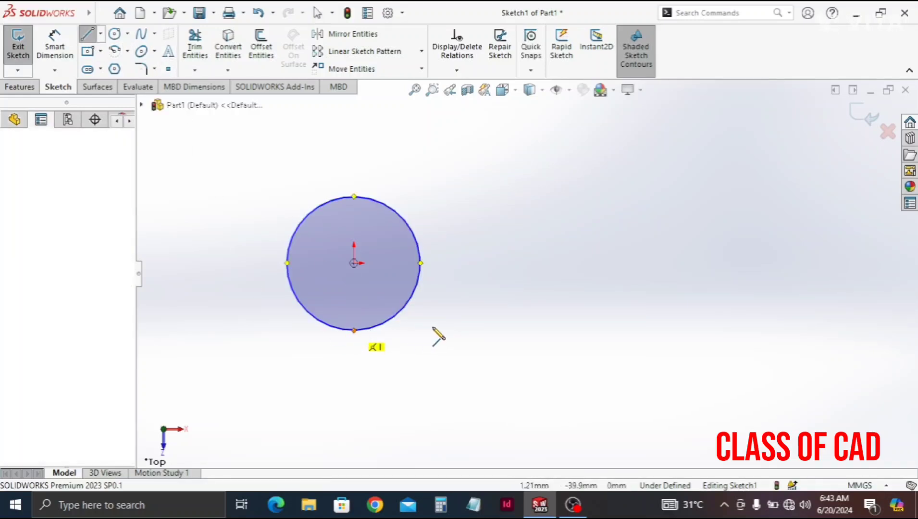
left_click(553, 330)
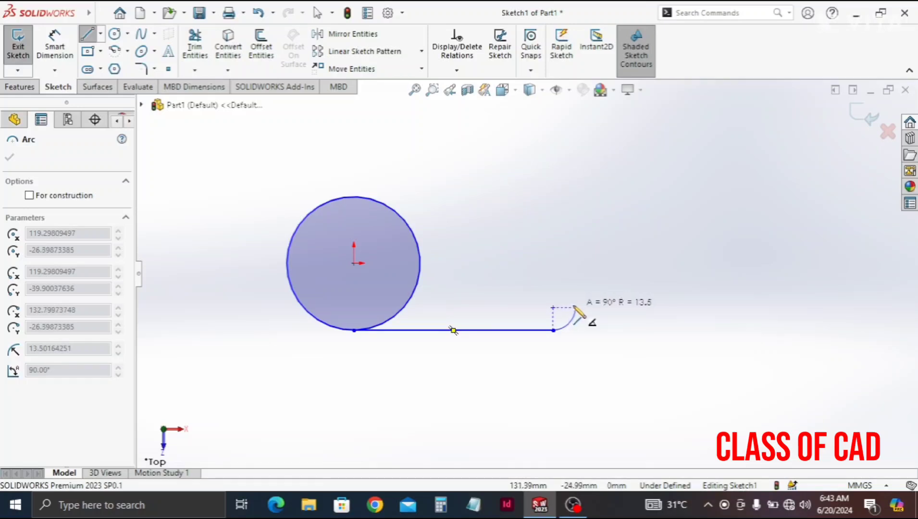
left_click(575, 308)
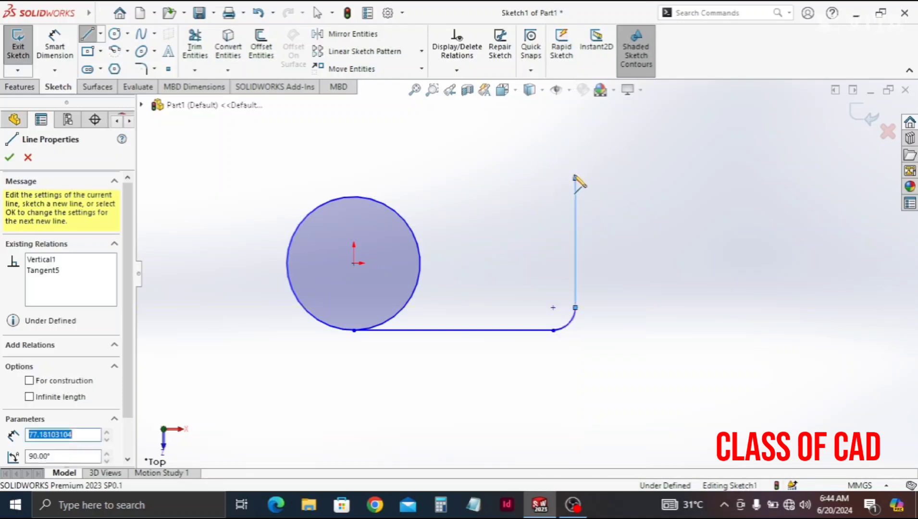
left_click(576, 179)
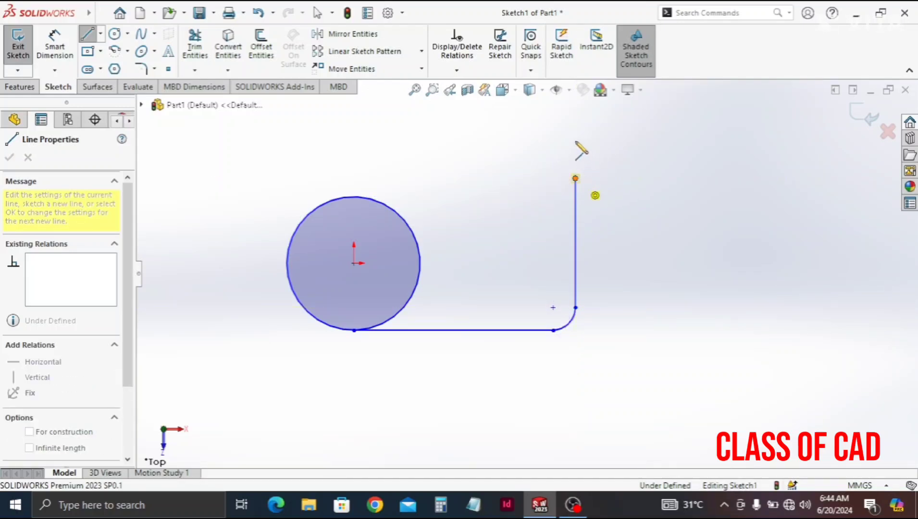
left_click(562, 144)
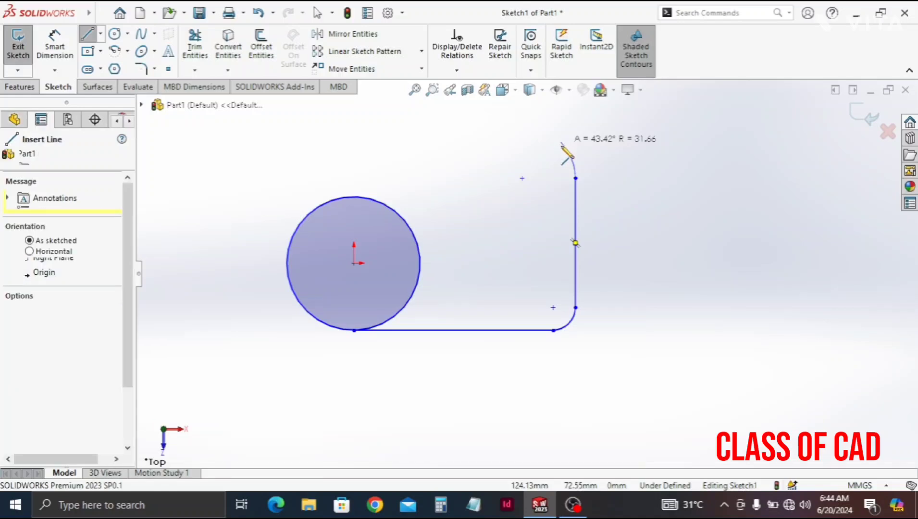
key("Escape")
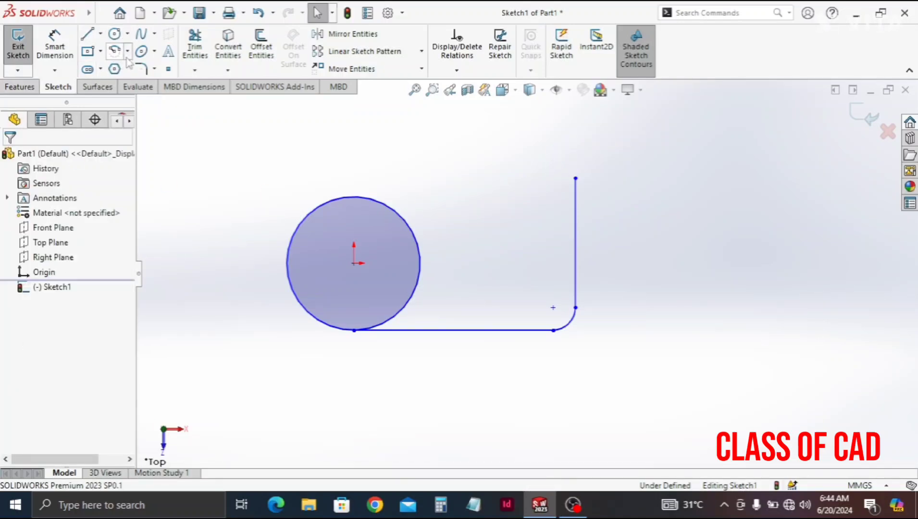
Add a 180° three-point arc of about 9.3 mm radius at the upper end of the vertical line.
left_click(128, 52)
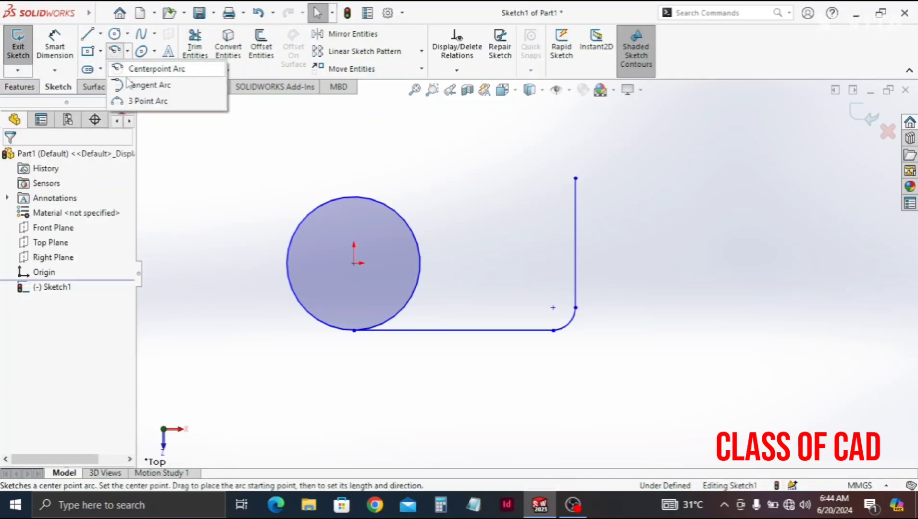
left_click(144, 101)
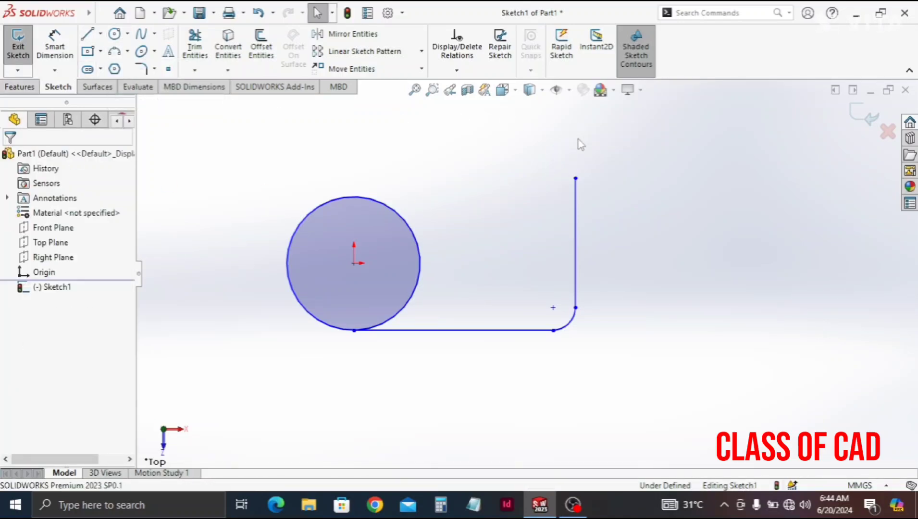
left_click(577, 177)
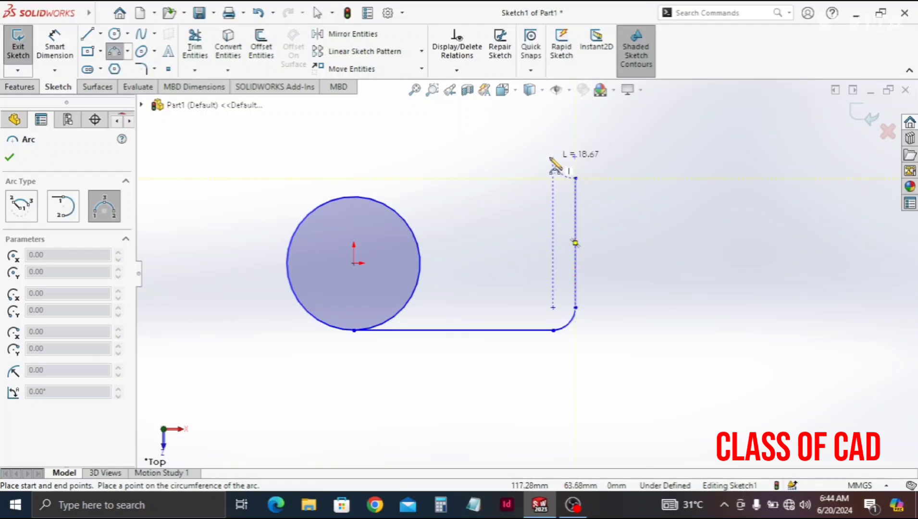
left_click(552, 158)
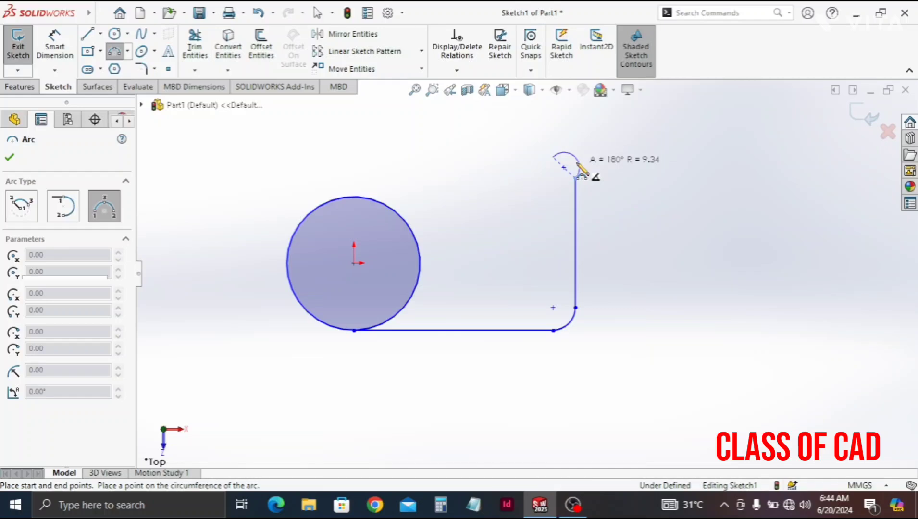
left_click(580, 167)
Draw a stepped outline of horizontal and vertical lines from the arc's free end, finishing with a slanted line that runs into the circle.
left_click(88, 36)
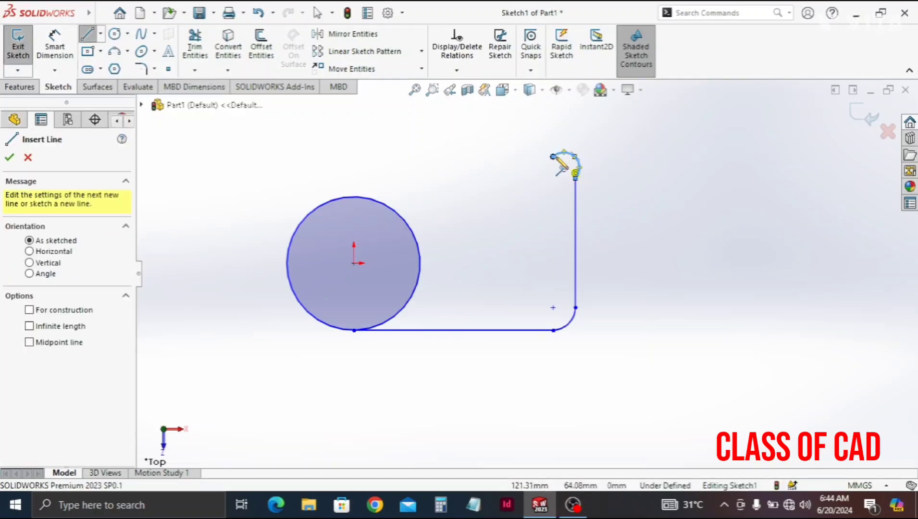
left_click(553, 157)
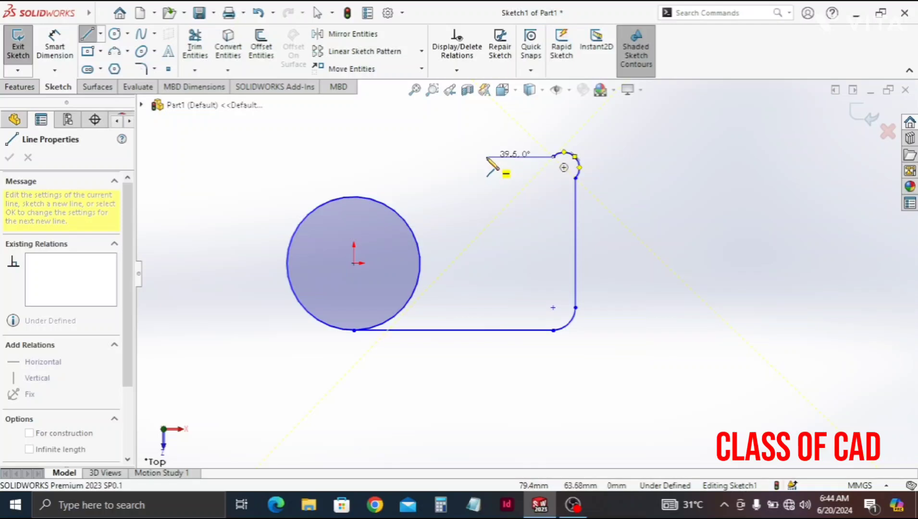
left_click(468, 157)
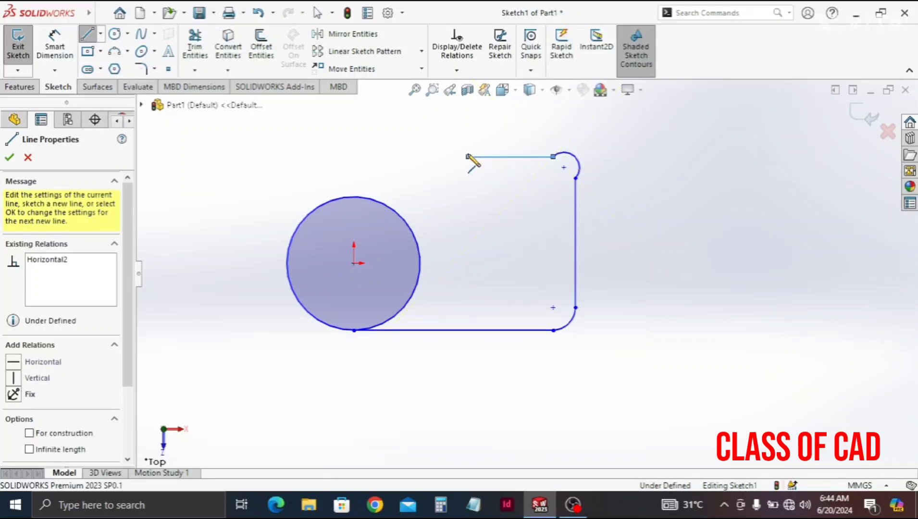
left_click(468, 103)
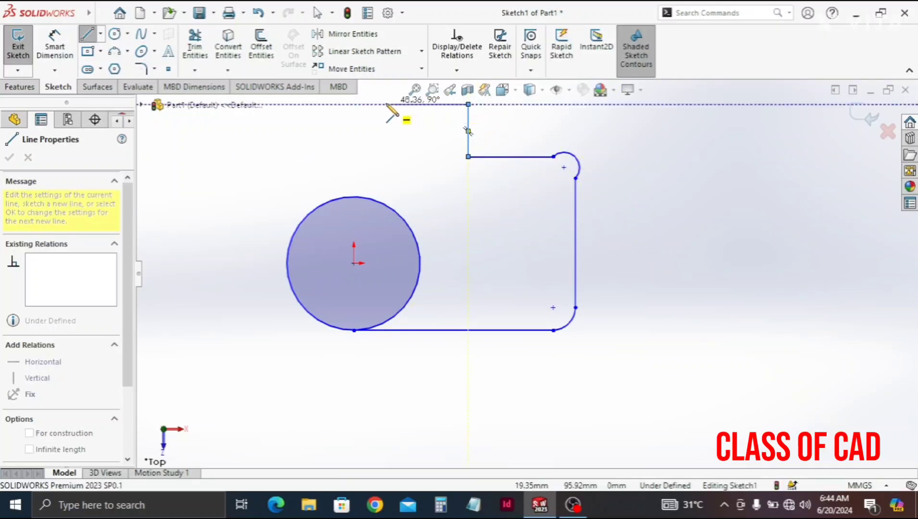
left_click(379, 105)
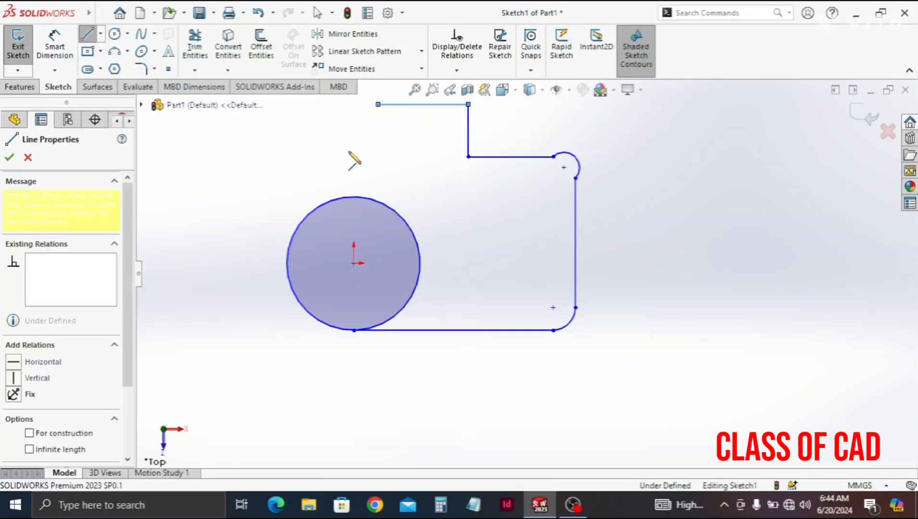
left_click(333, 213)
key("Escape")
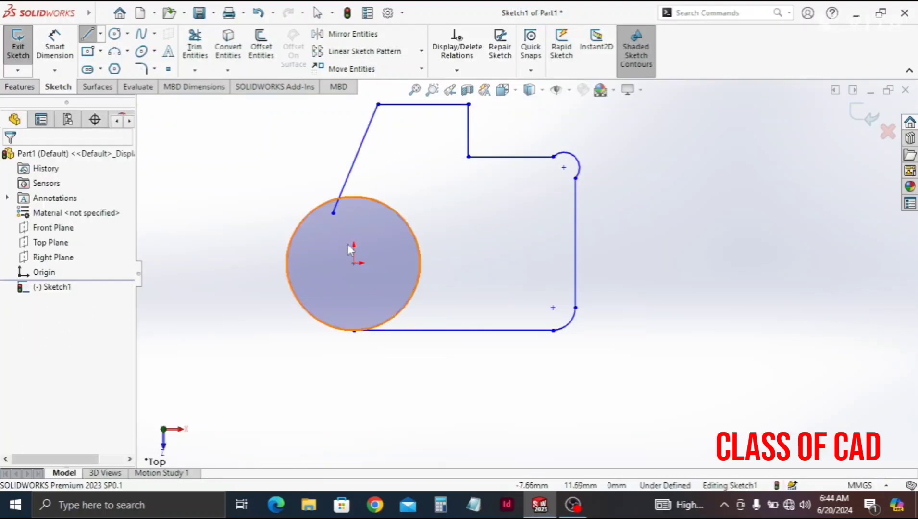
Trim the slanted line's overhang inside the circle and the circle's inner portion to leave one closed profile.
middle_click_drag(451, 283, 456, 322, "ctrl")
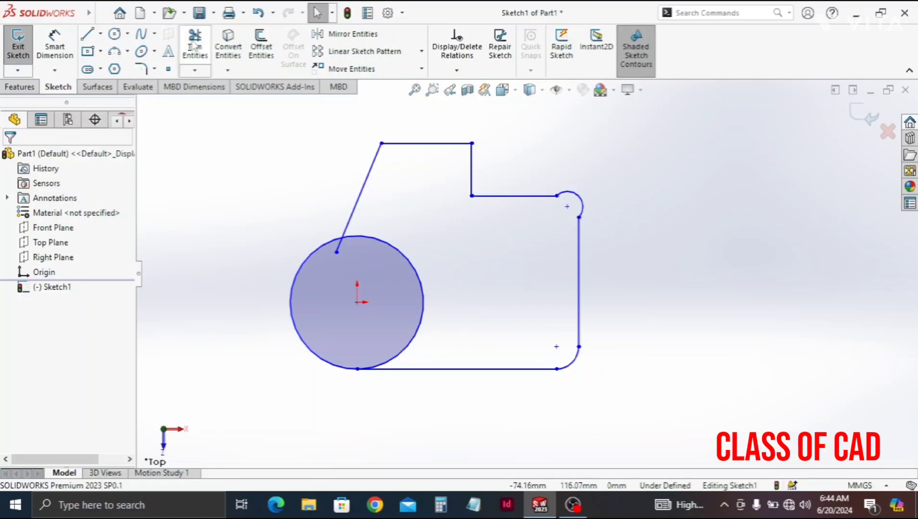
left_click(191, 57)
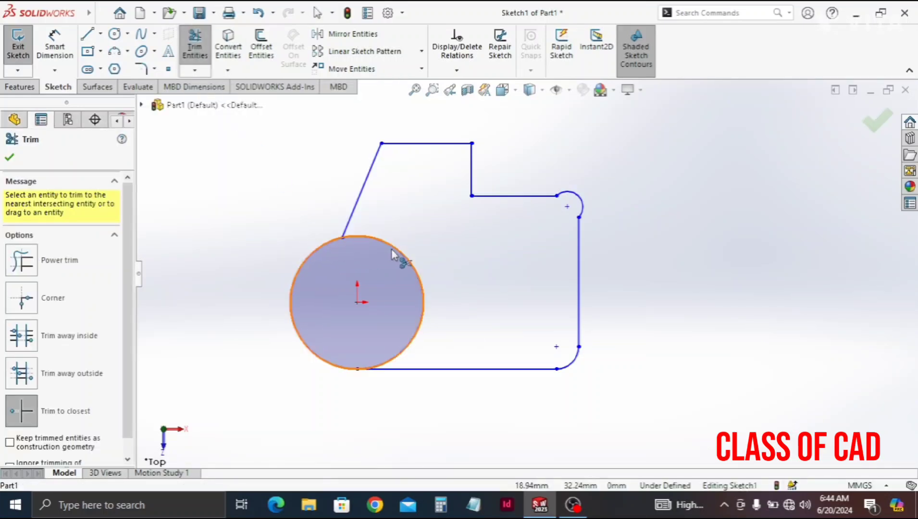
left_click(403, 258)
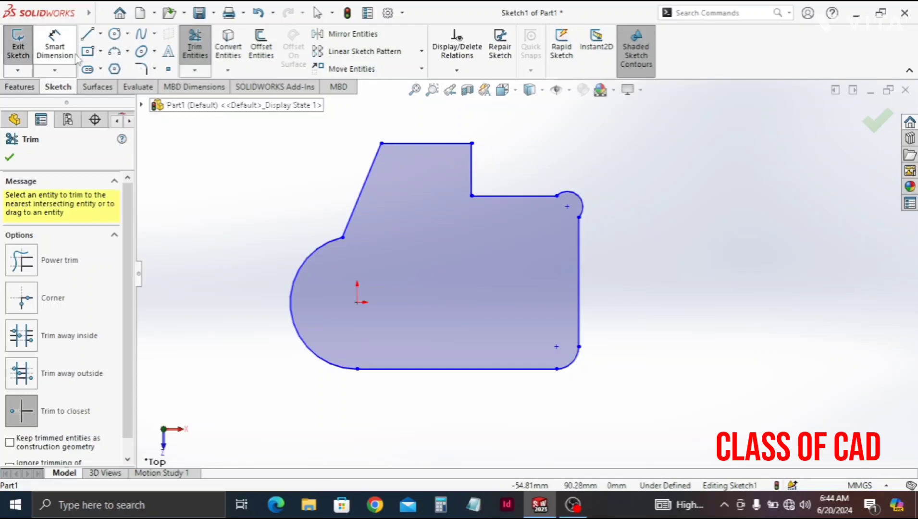
Dimension the large arc around the origin with a radius of 25 mm.
left_click(55, 48)
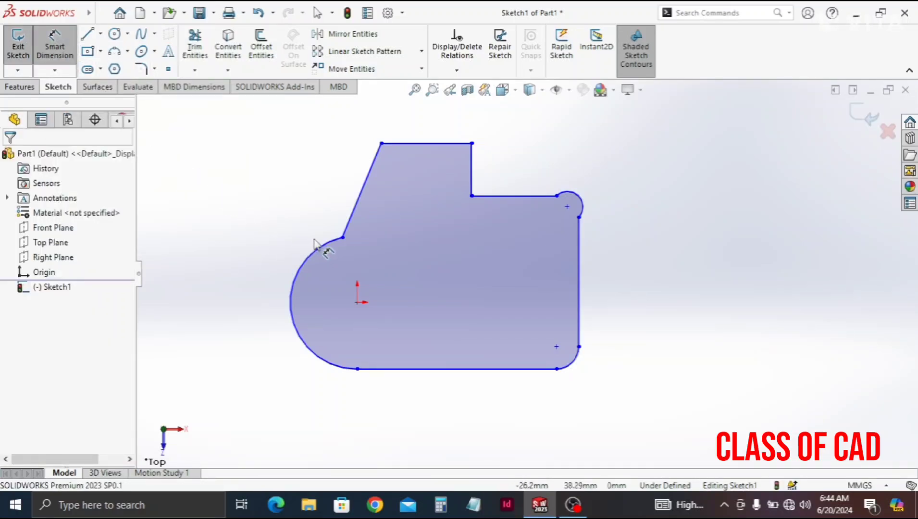
left_click(290, 289)
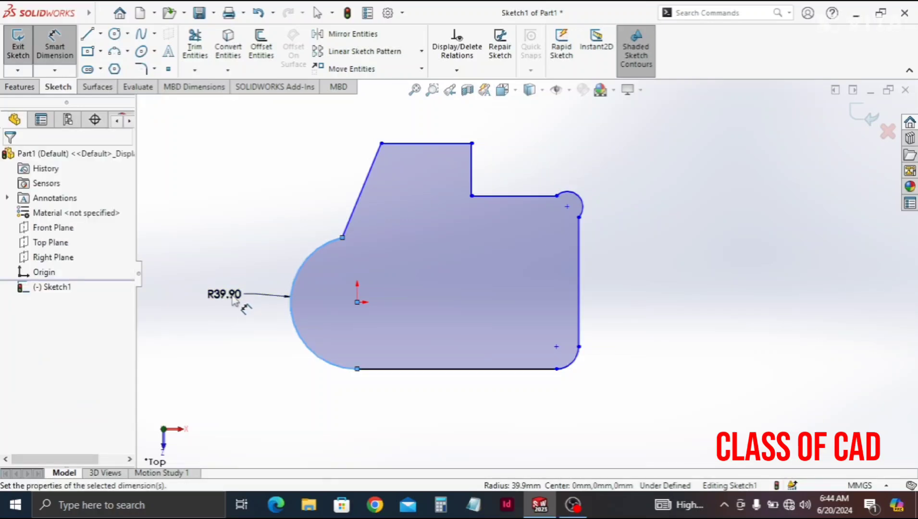
left_click(236, 300)
type("25")
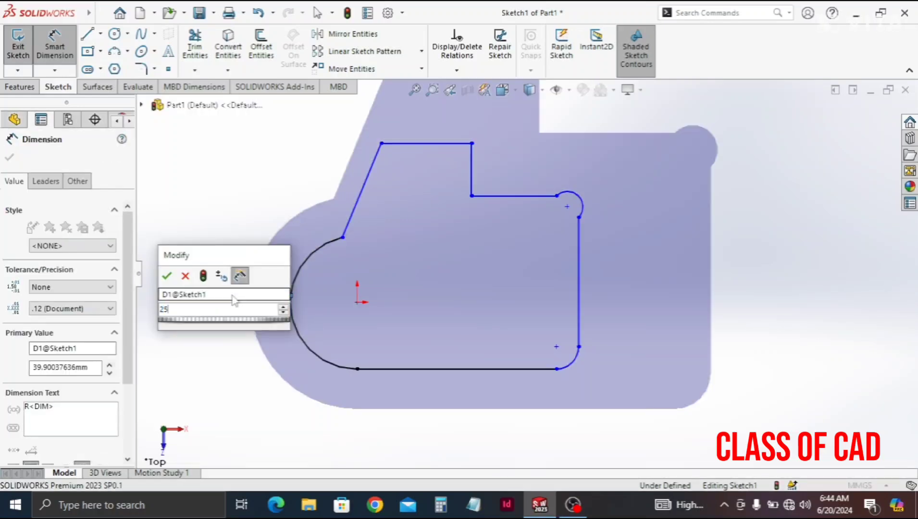
key("Return")
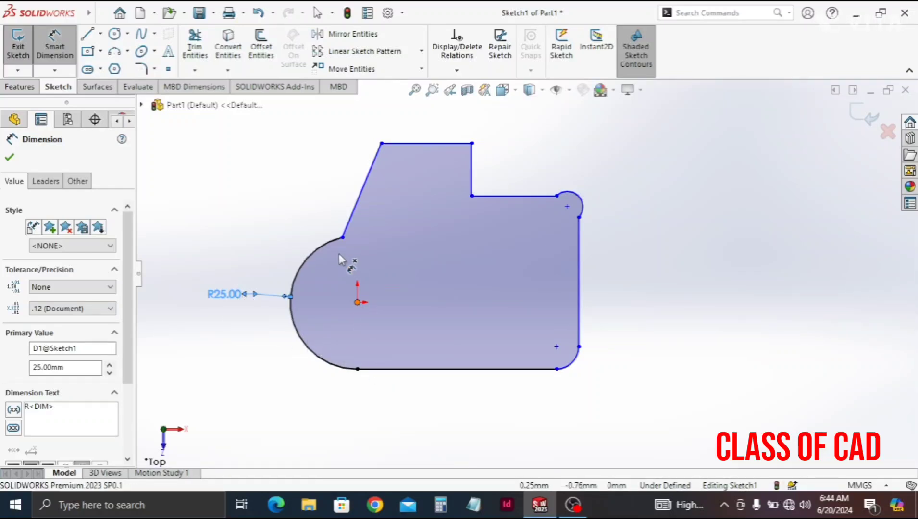
Dimension the horizontal distance between the large arc's upper endpoint and the origin as 7 mm.
left_click(343, 237)
left_click(356, 302)
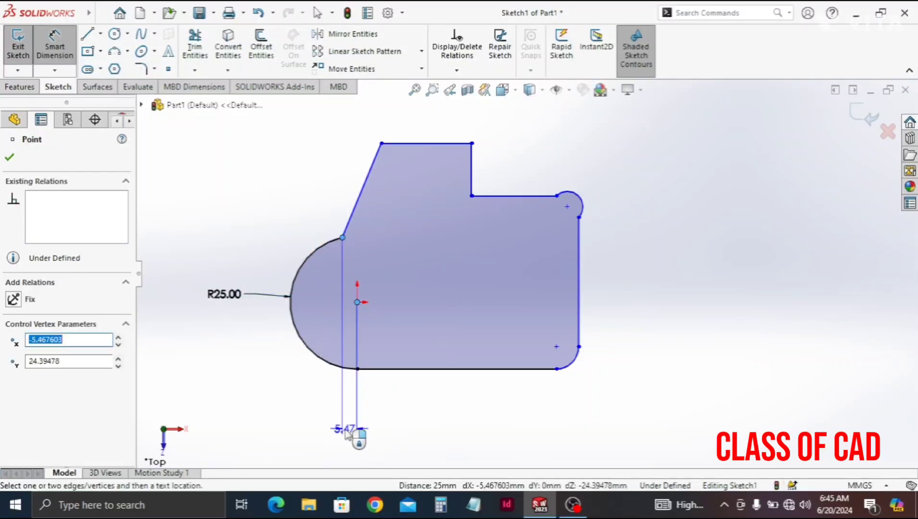
left_click(346, 431)
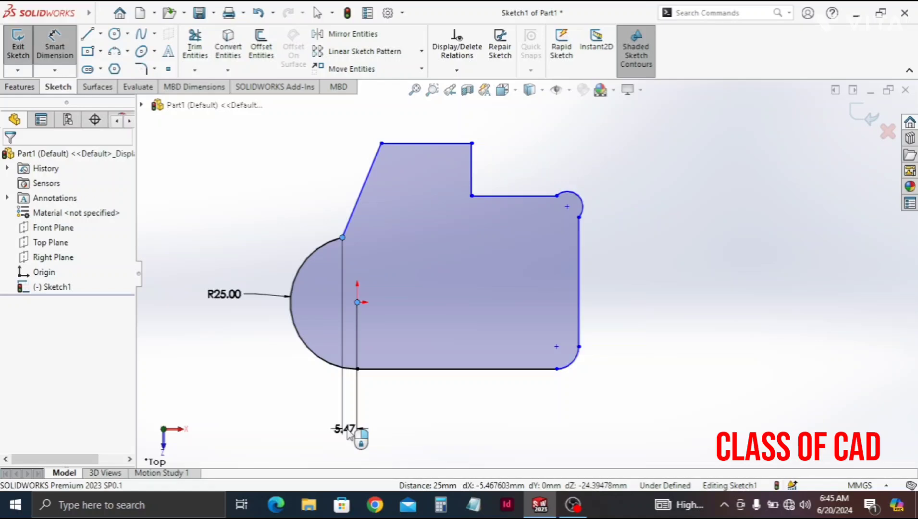
type("7")
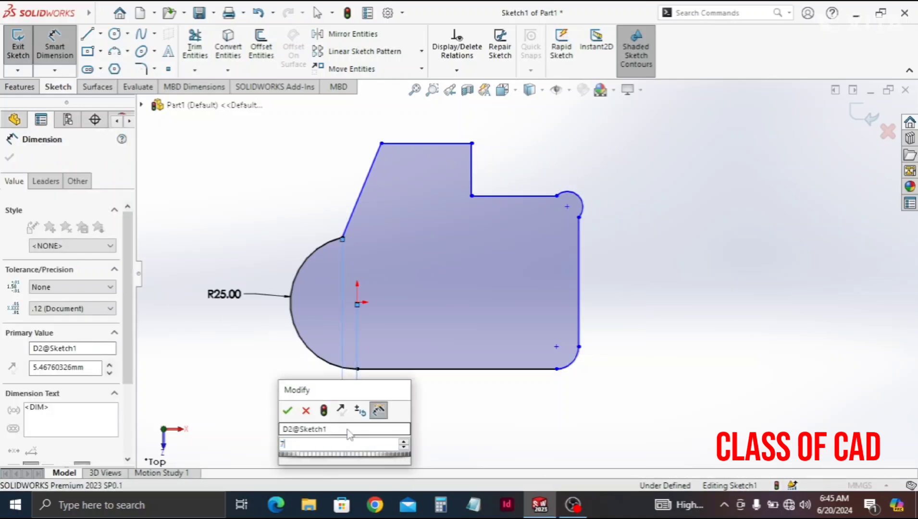
key("Escape")
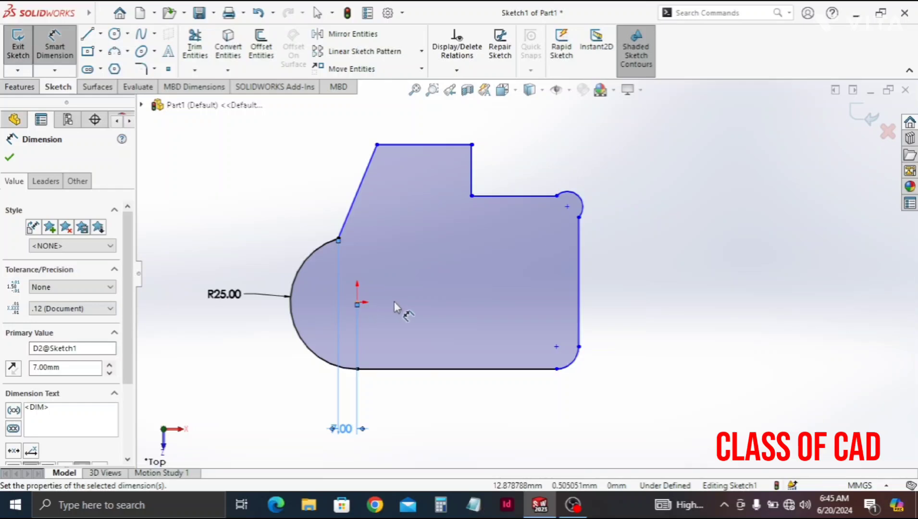
Dimension the horizontal distance from the origin to the profile's far vertical line as 120 mm.
left_click(580, 317)
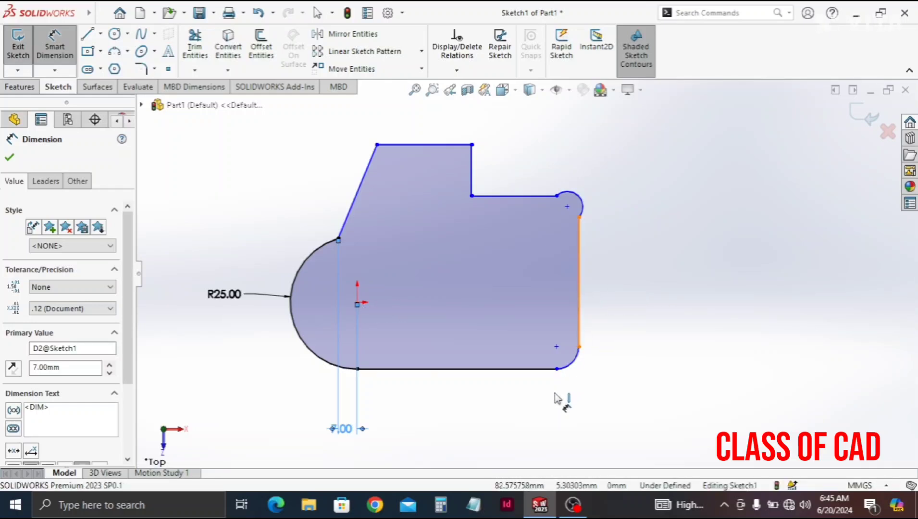
left_click(357, 303)
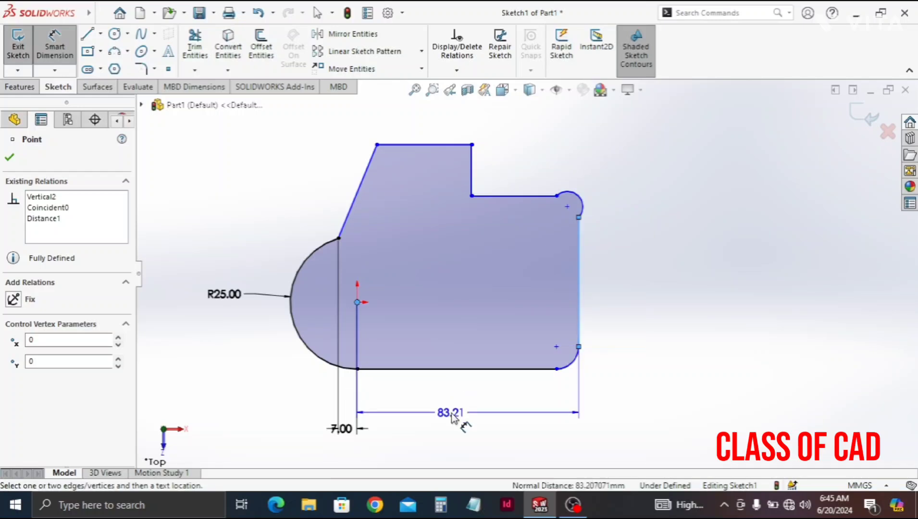
left_click(452, 429)
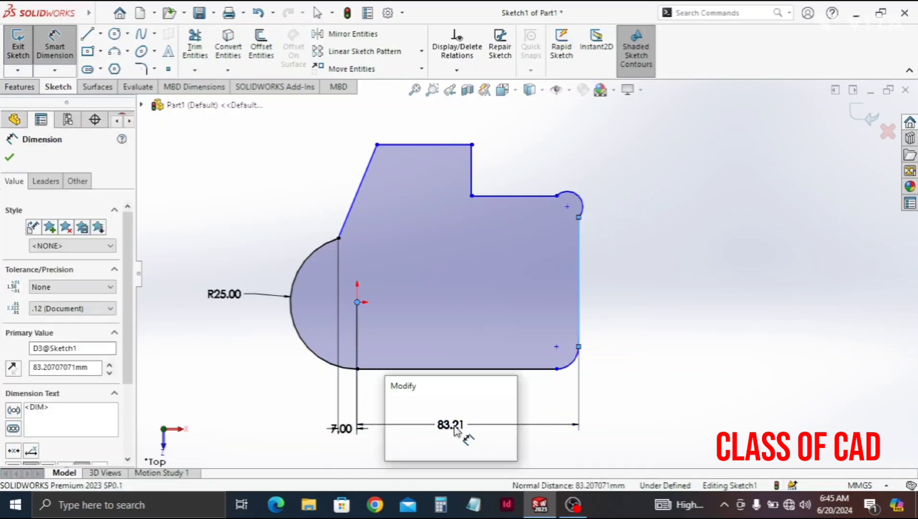
key("Return")
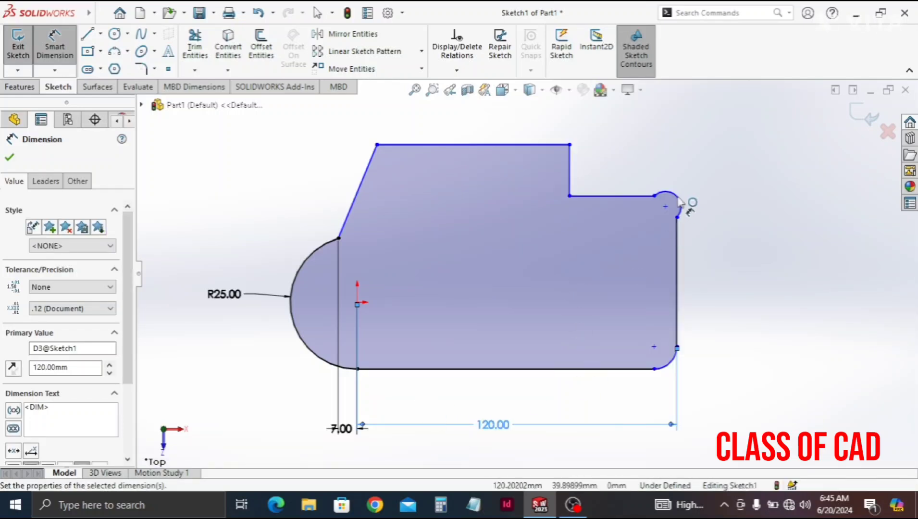
Dimension the vertical distance between the centres of the two small arcs as 40 mm.
left_click(654, 347)
left_click(654, 348)
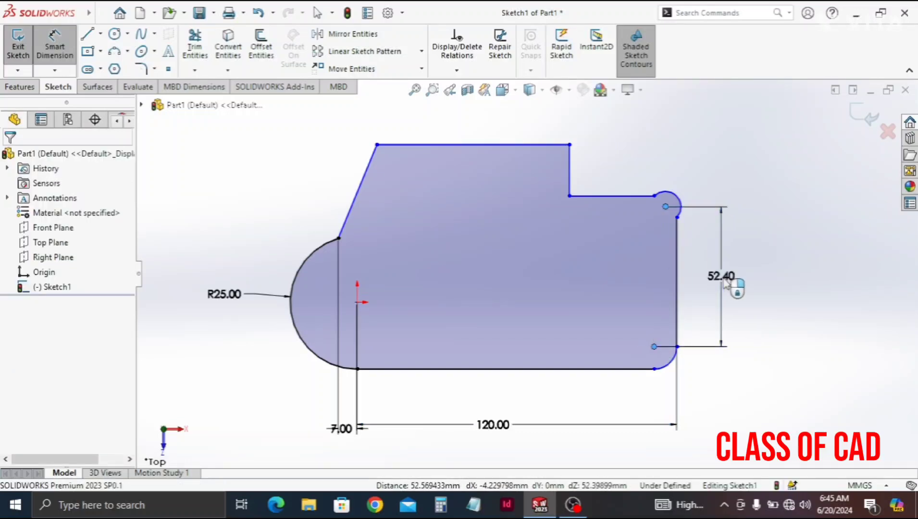
left_click(726, 284)
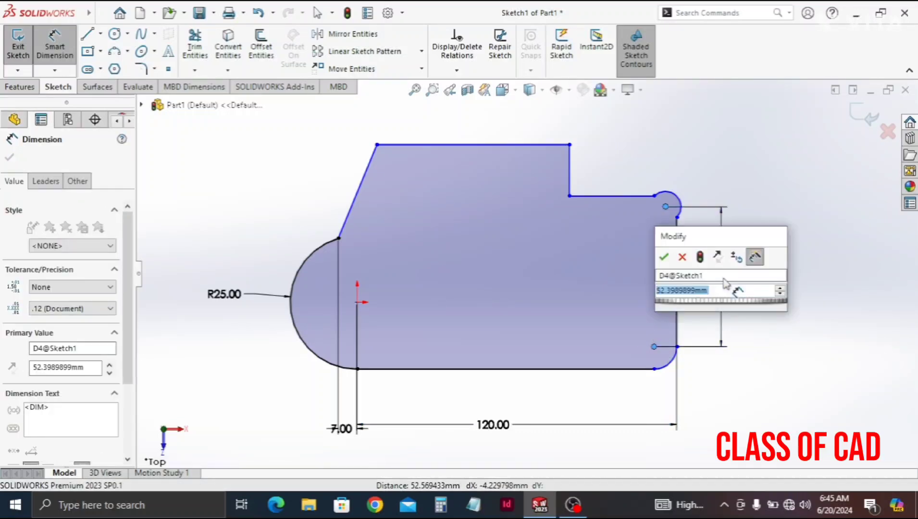
type("40")
key("Escape")
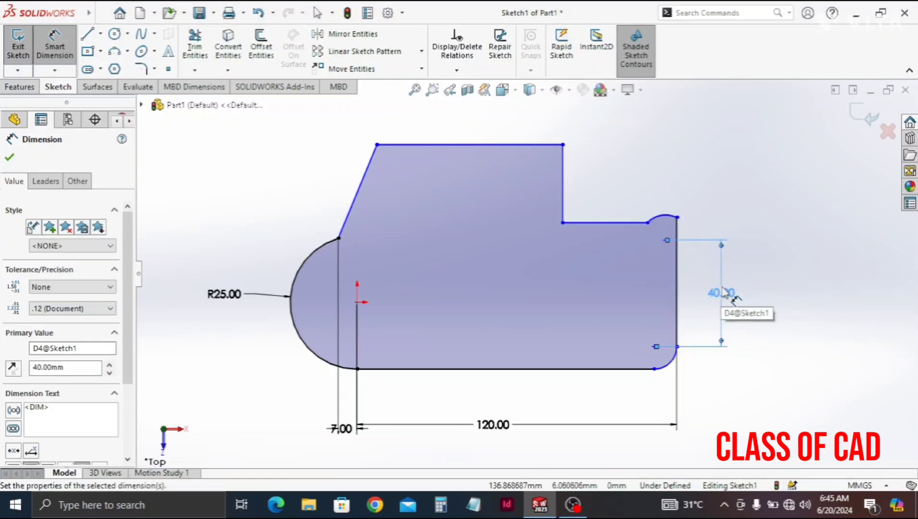
Dimension the upper small arc with a radius of 12.5 mm.
left_click(665, 217)
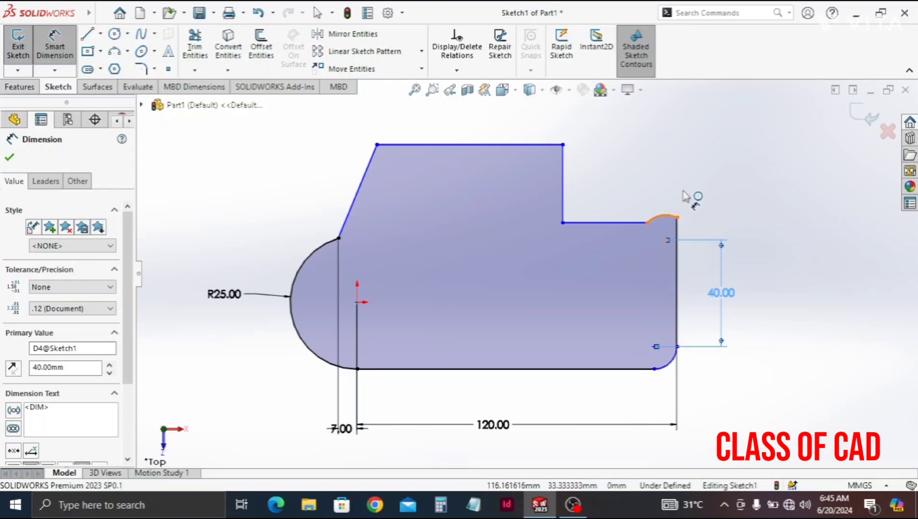
left_click(692, 186)
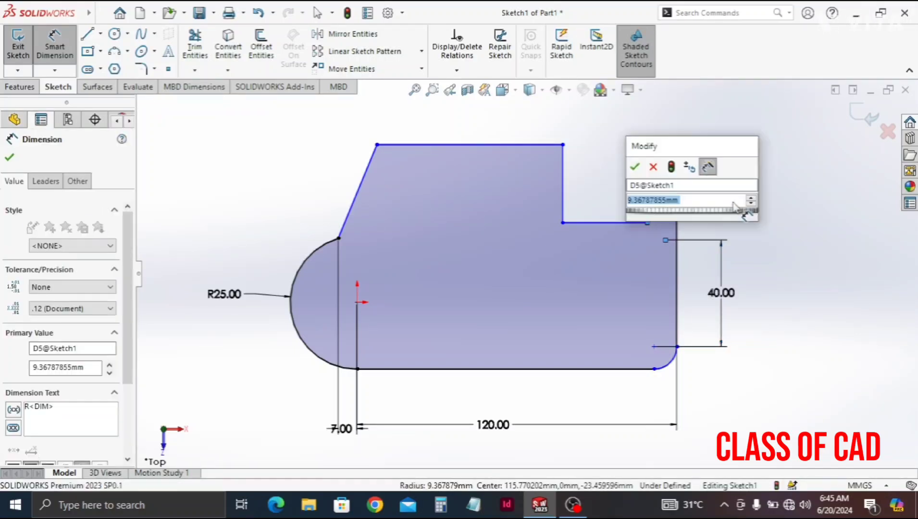
type("12.5")
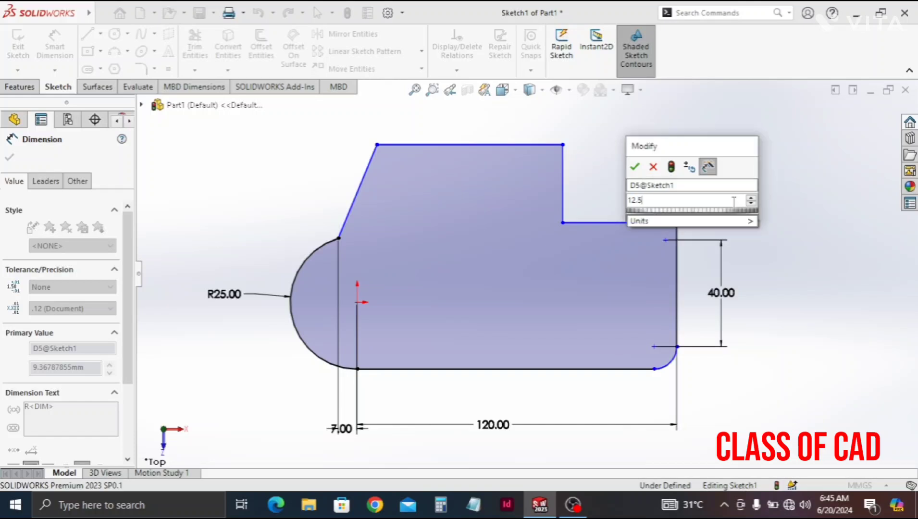
key("Return")
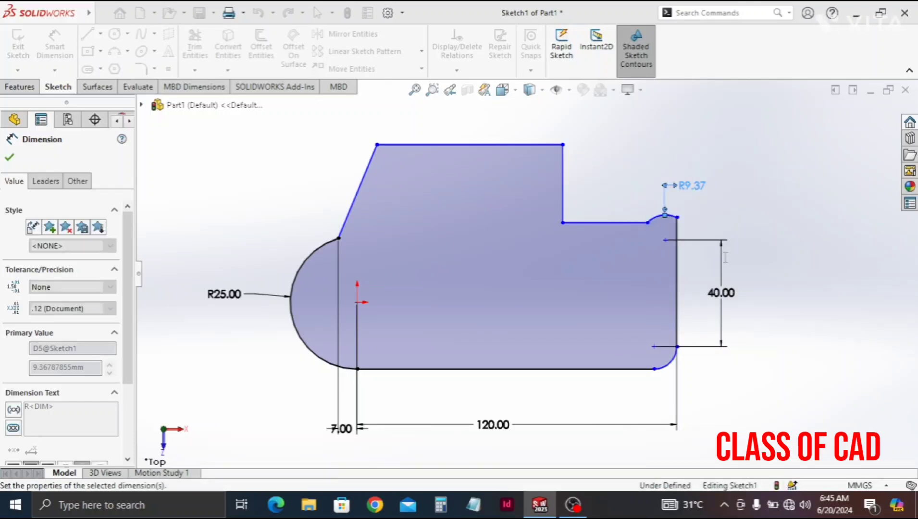
key("Escape")
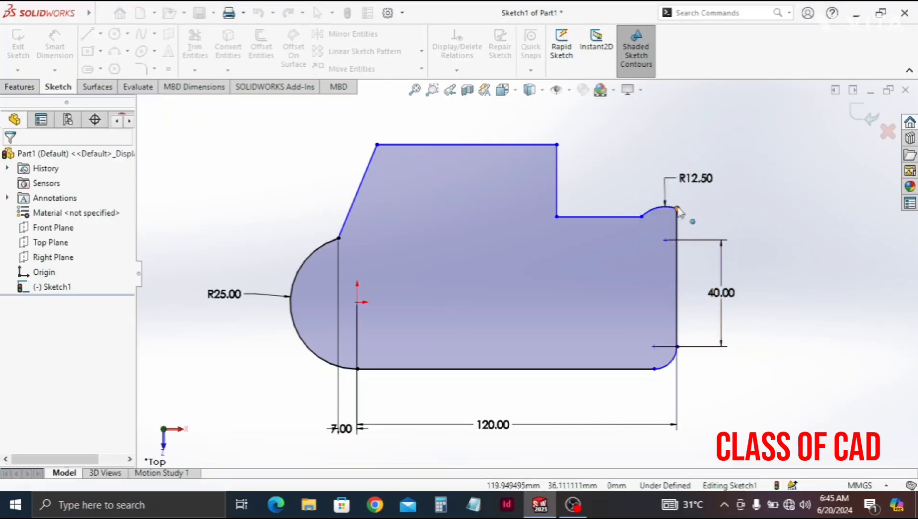
Reposition both endpoints of the R12.5 arc so that it bulges outward past the vertical line beneath it.
left_click(682, 243)
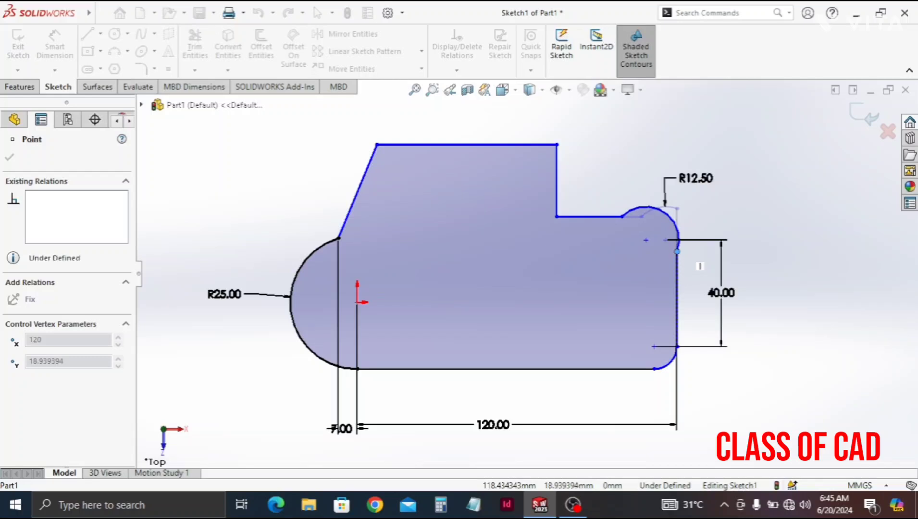
left_click(644, 209)
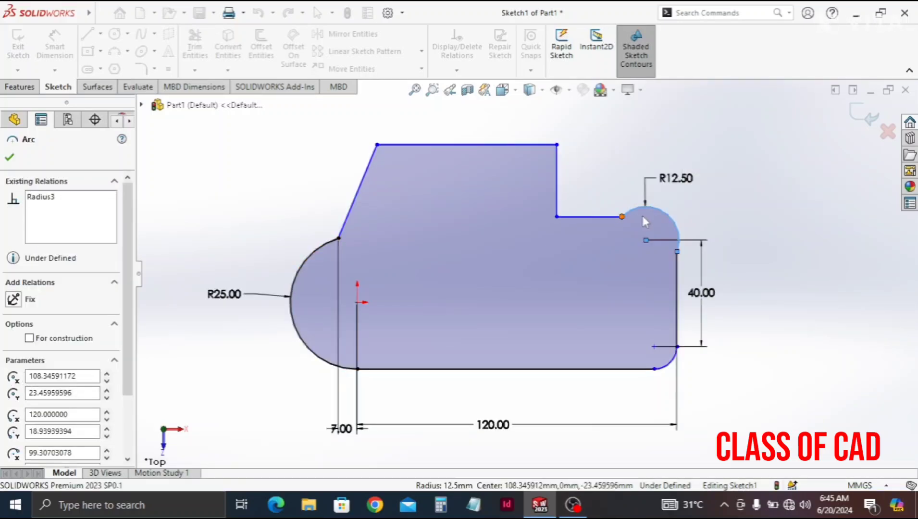
mouse_move(622, 217)
left_mouse_down()
mouse_move(666, 215)
mouse_move(634, 224)
left_mouse_up()
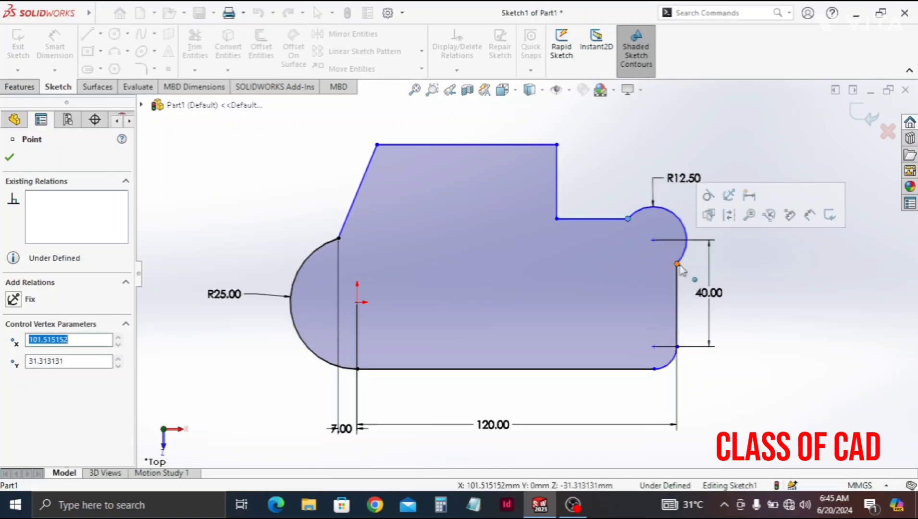
Dimension the length of the short vertical line at the profile's step as 40 mm.
left_click(318, 13)
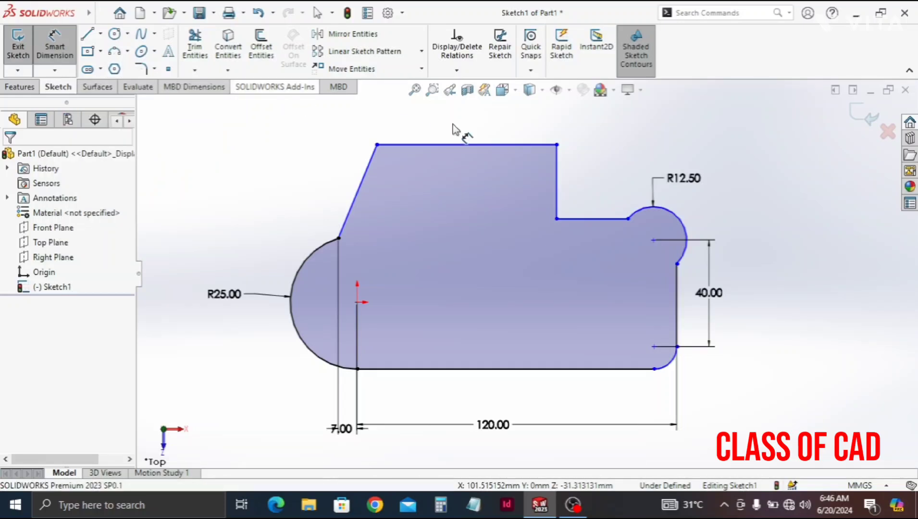
left_click(584, 179)
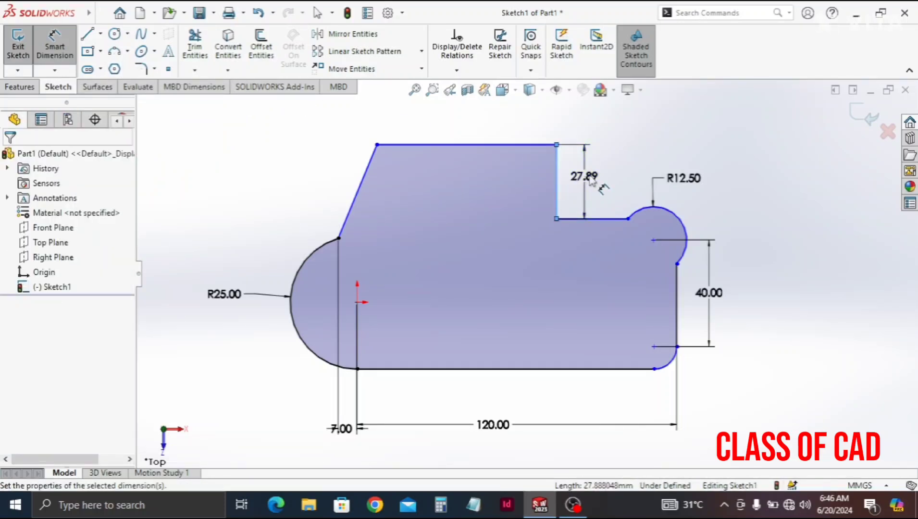
left_click(592, 179)
type("40")
key("Escape")
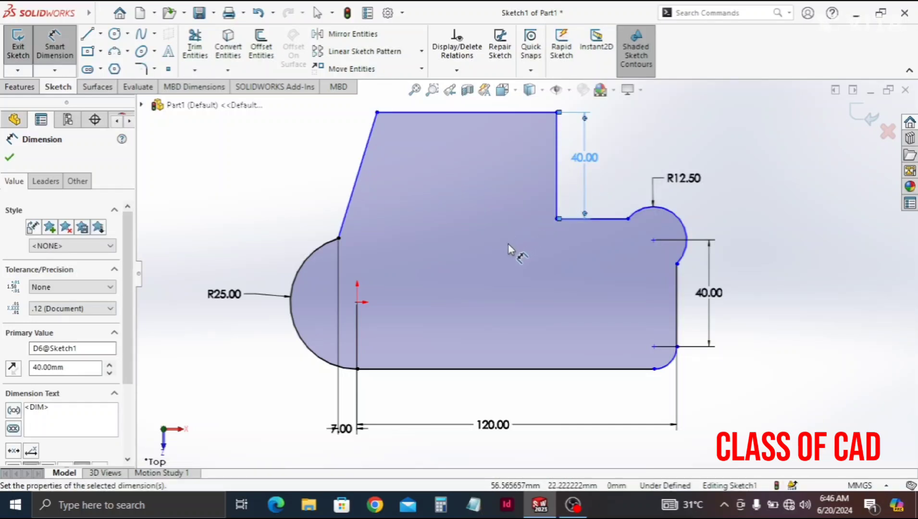
Dimension the horizontal distance from the origin to the step's vertical line as 60 mm and finish dimensioning.
scroll(507, 243, "up", 3)
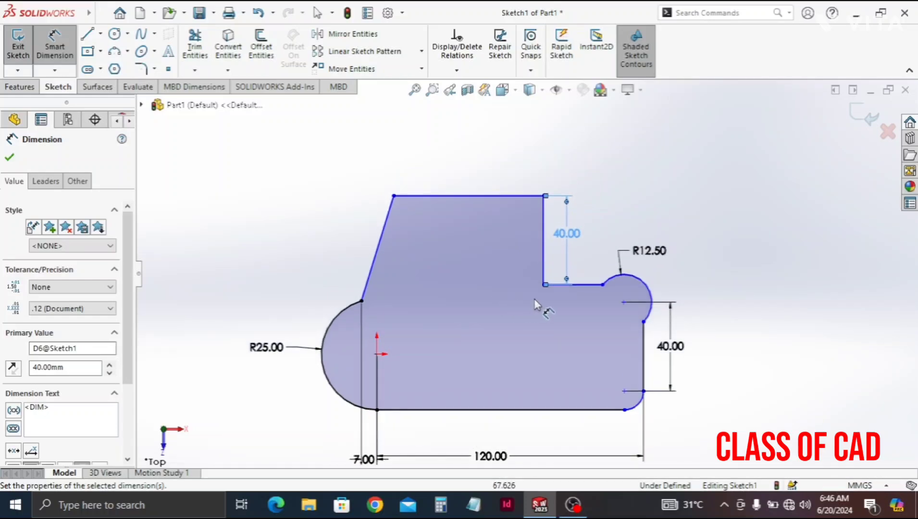
left_click(542, 265)
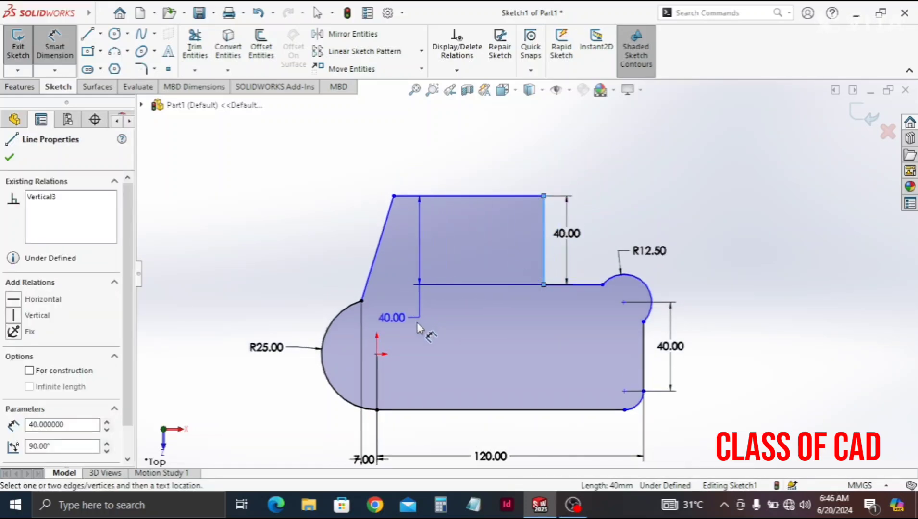
left_click(377, 354)
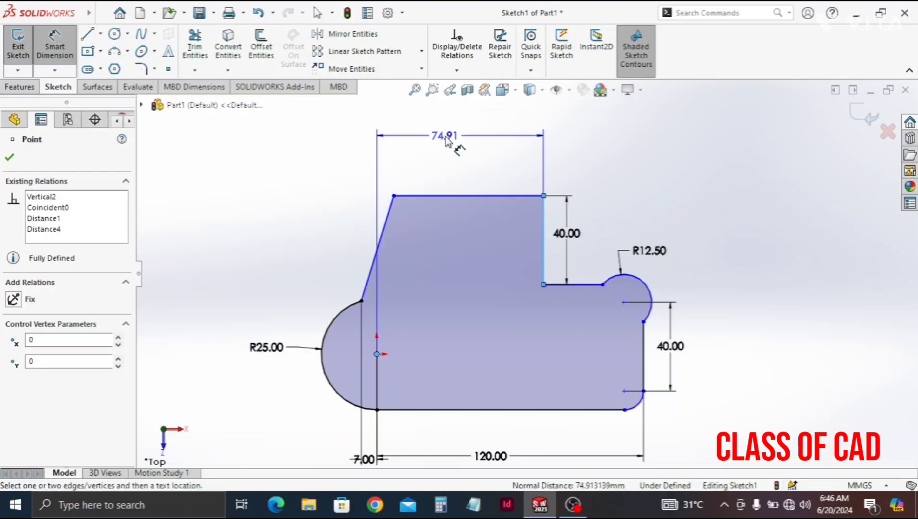
left_click(466, 146)
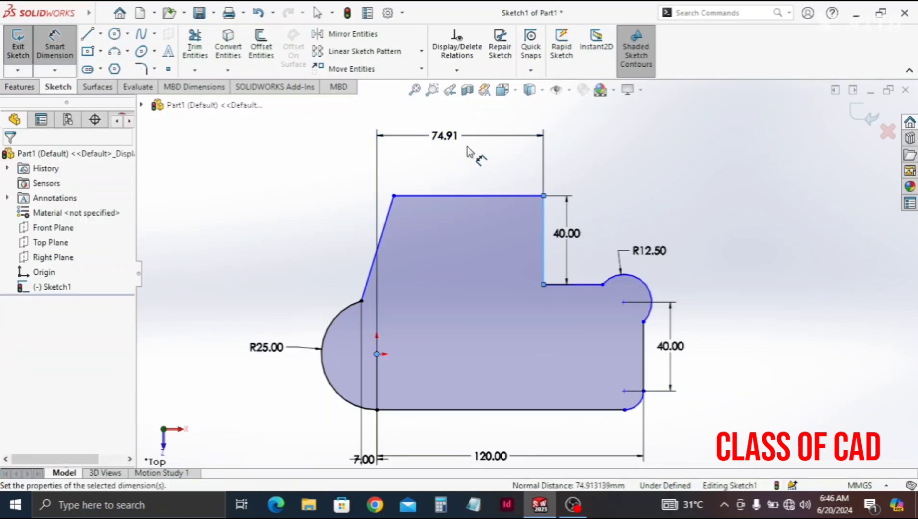
type("60")
key("Return")
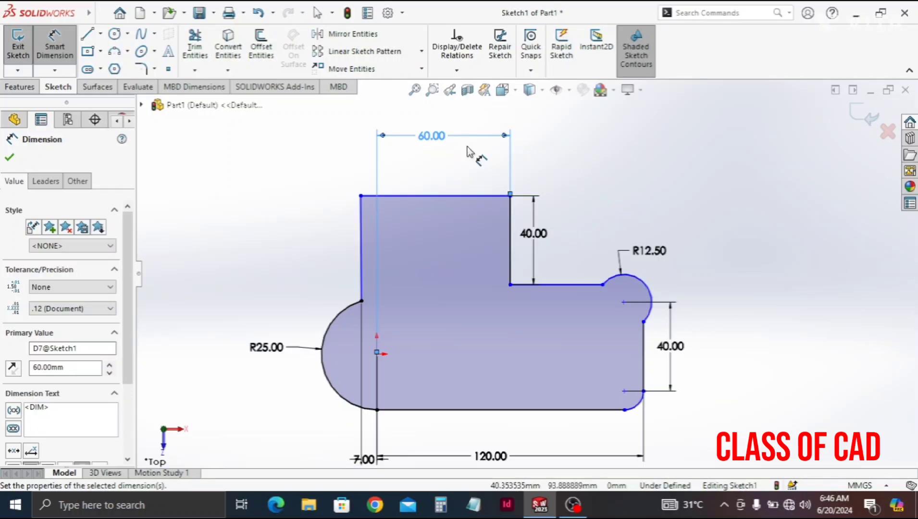
key("Escape")
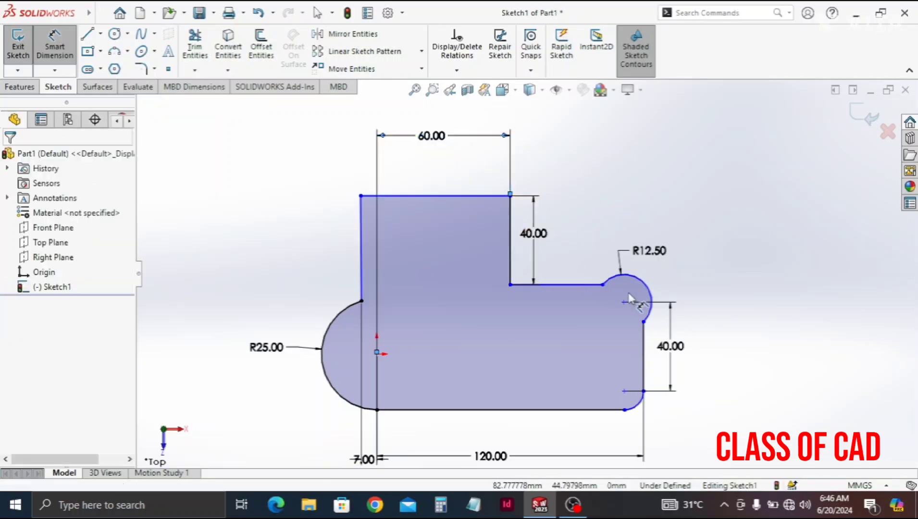
key("Escape")
Add an Equal relation between the R12.5 arc and the lower corner arc.
left_click(649, 307)
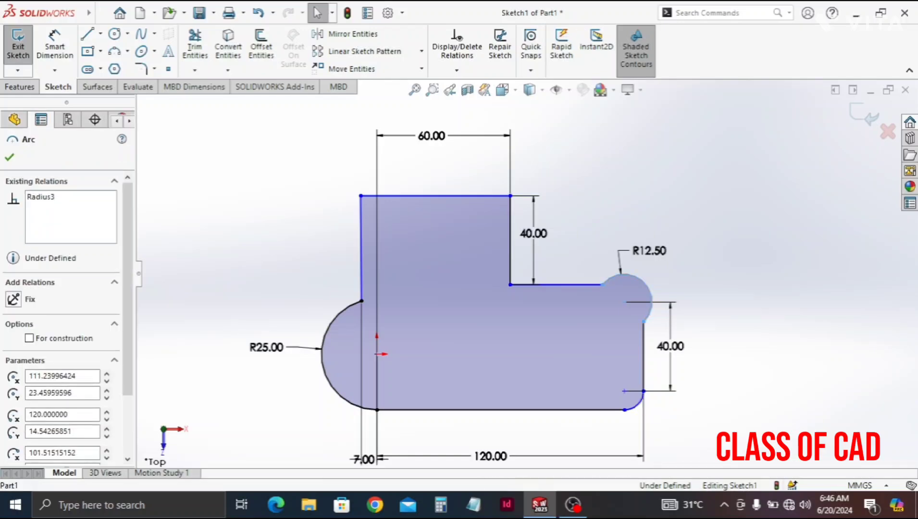
left_click(640, 403, "ctrl")
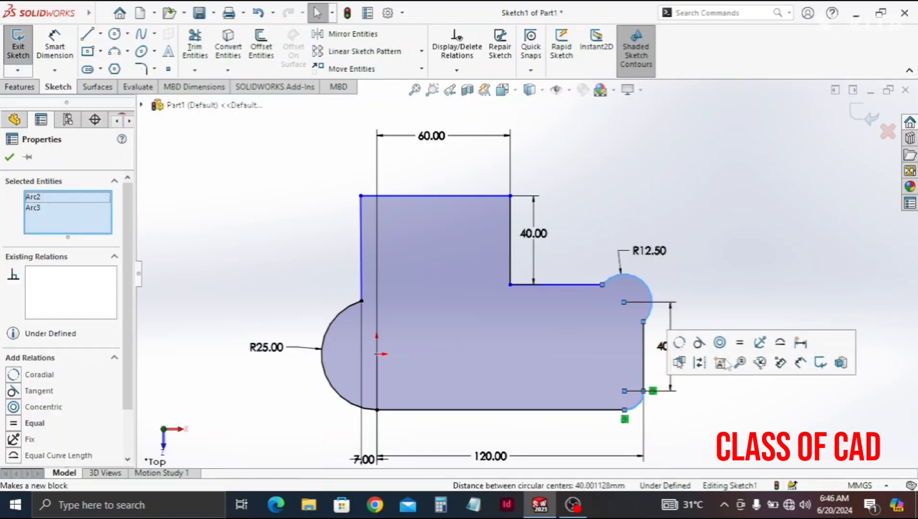
left_click(739, 348)
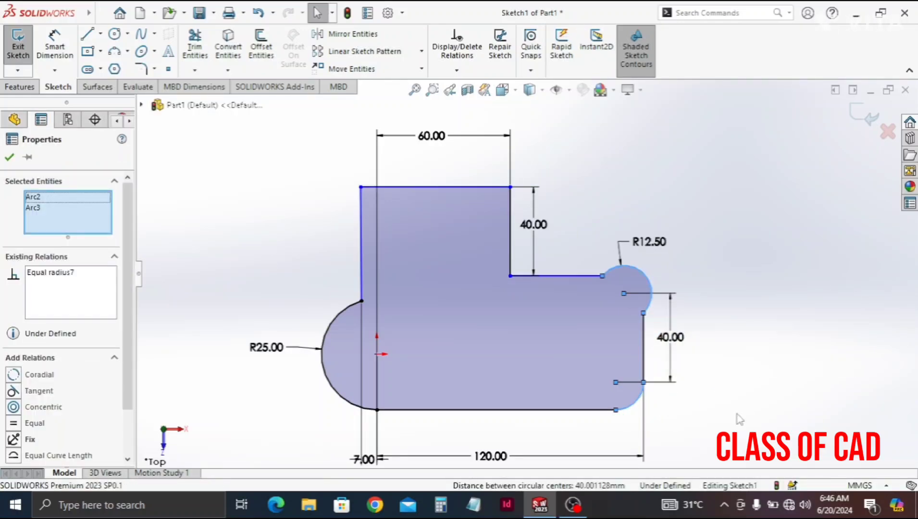
key("Escape")
Delete the line joining the large arc to the top line and move the top line's free end to about X 8.8 mm.
scroll(588, 342, "up", 1)
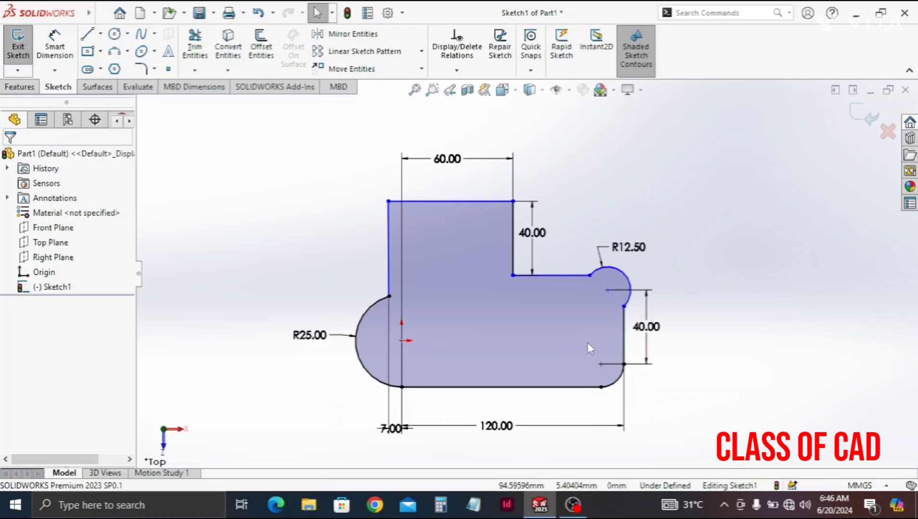
middle_click_drag(588, 342, 631, 309, "ctrl")
scroll(631, 309, "up", 1)
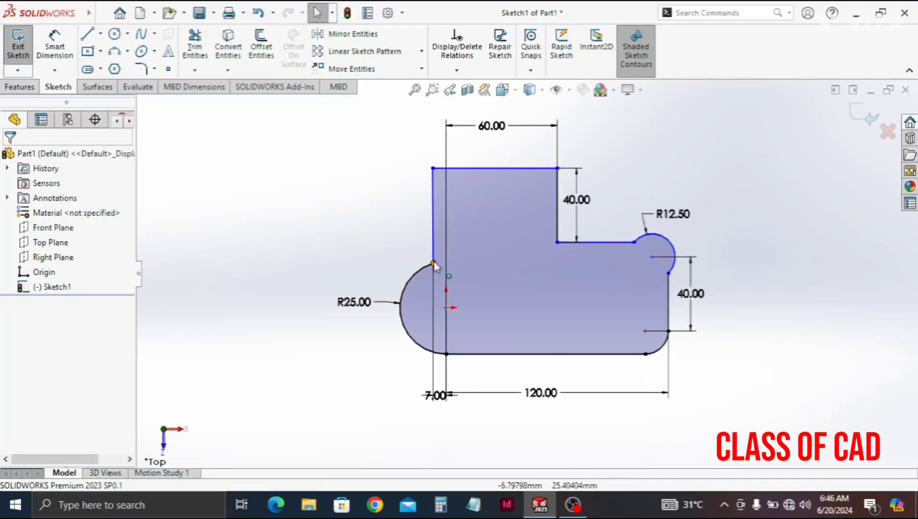
left_click(451, 219)
key("Delete")
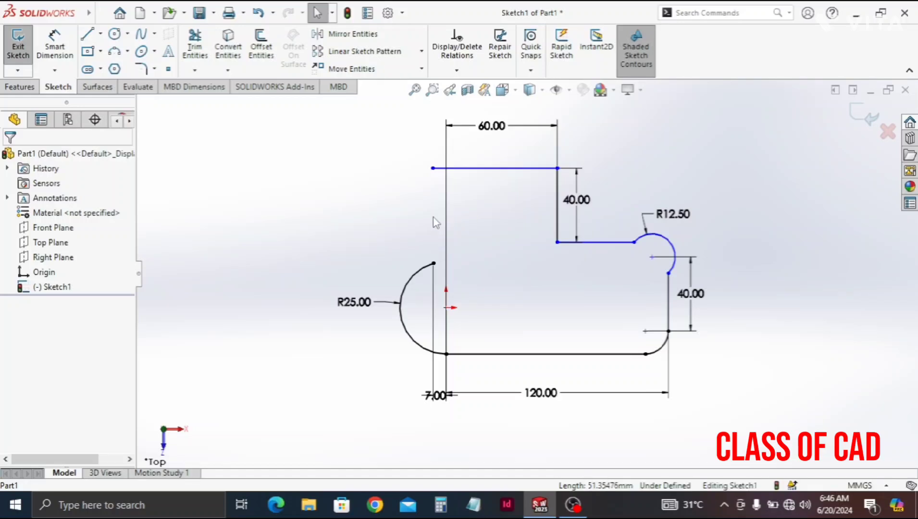
left_click_drag(433, 169, 464, 172)
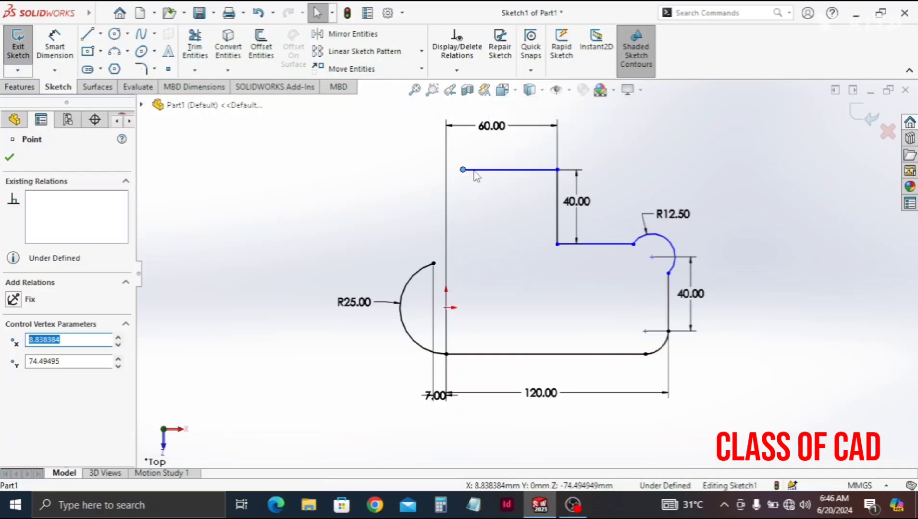
Move the top line's free end to about X 18.7 mm and join it to the large arc's upper end with a line.
left_click_drag(463, 170, 481, 170)
key("Escape")
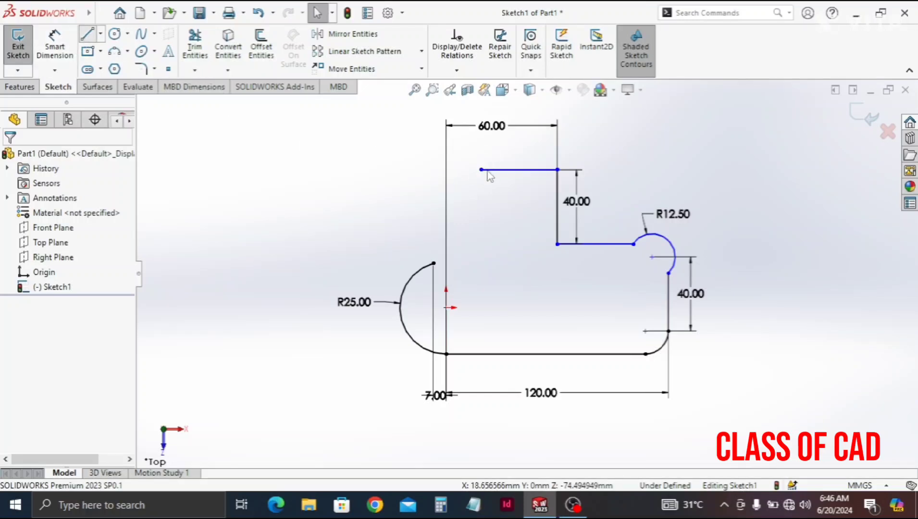
left_click(433, 264)
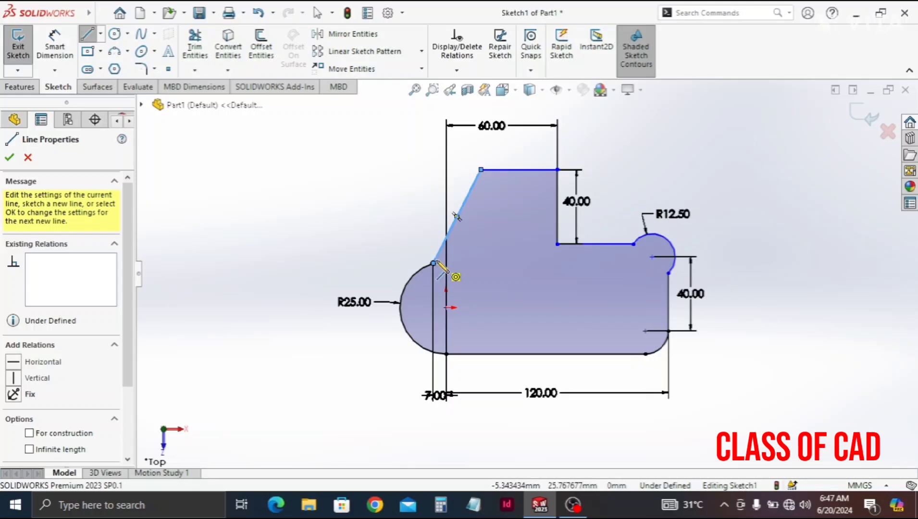
Dimension the angle between the slanted line and the top line as 112 degrees.
left_click(54, 45)
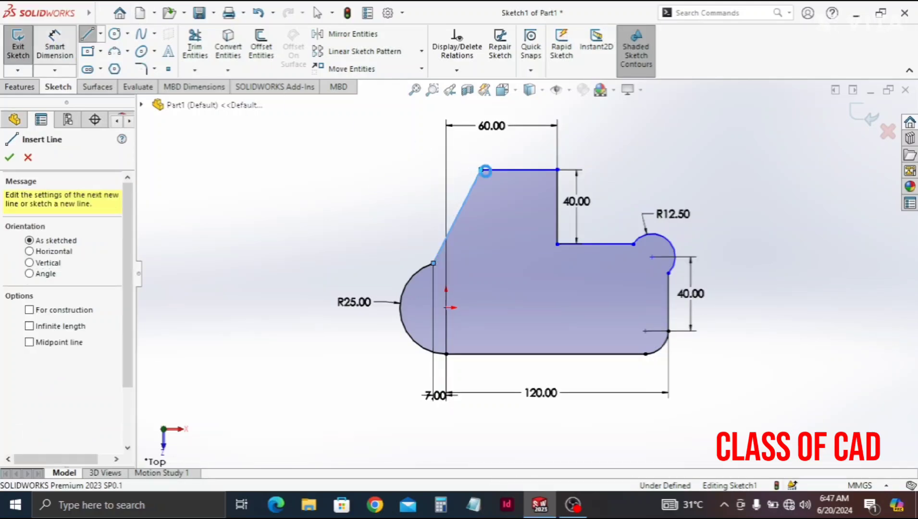
left_click(469, 201)
left_click(500, 205)
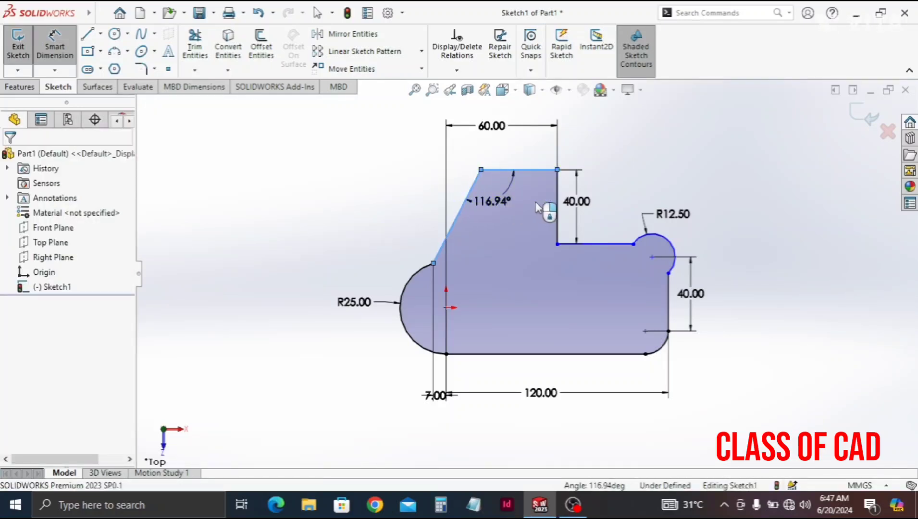
left_click(537, 208)
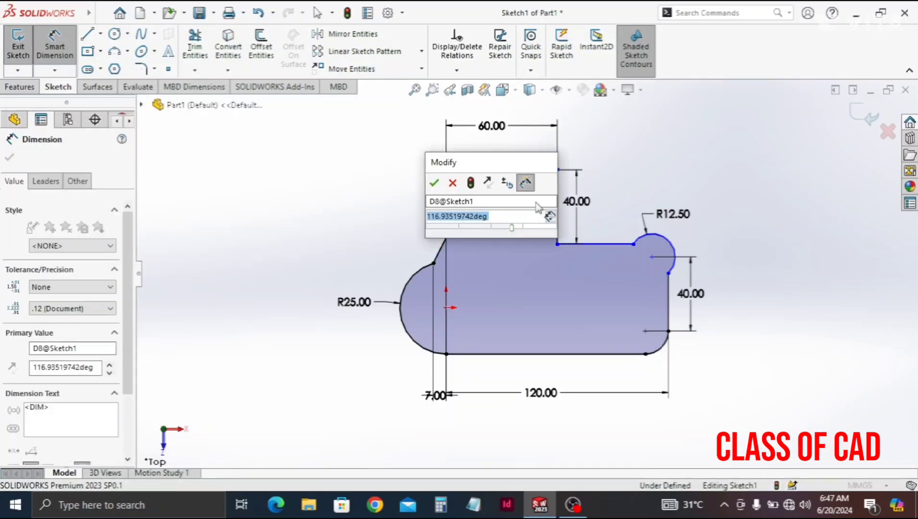
type("116.935")
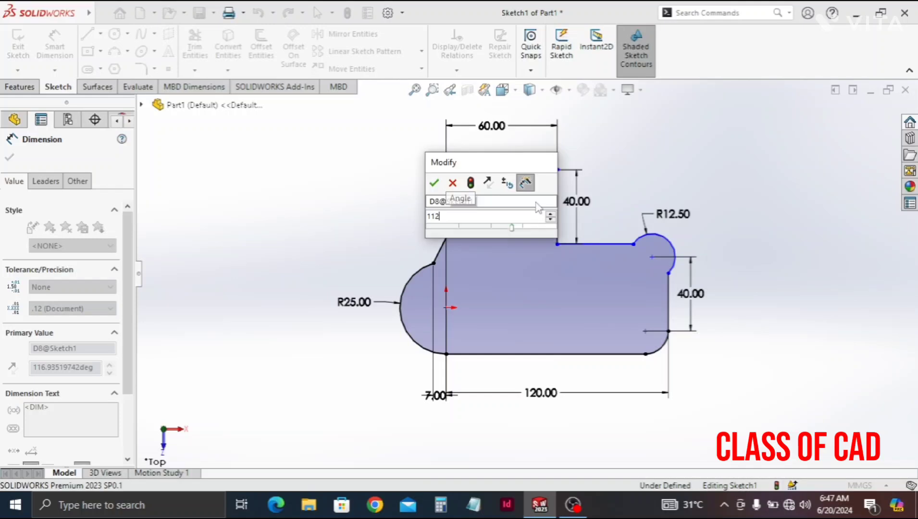
key("Return")
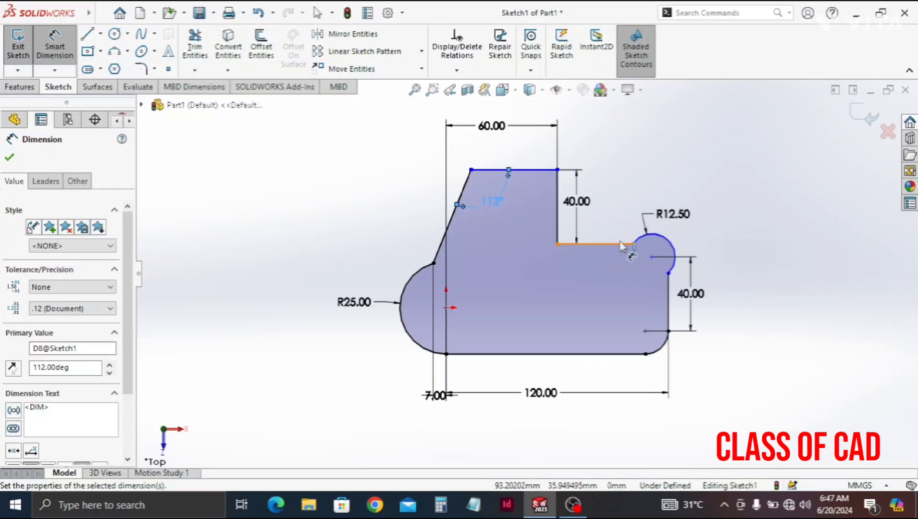
Dimension the vertical distance between the step's horizontal line and the bottom line as 60 mm and finish dimensioning.
left_click(623, 245)
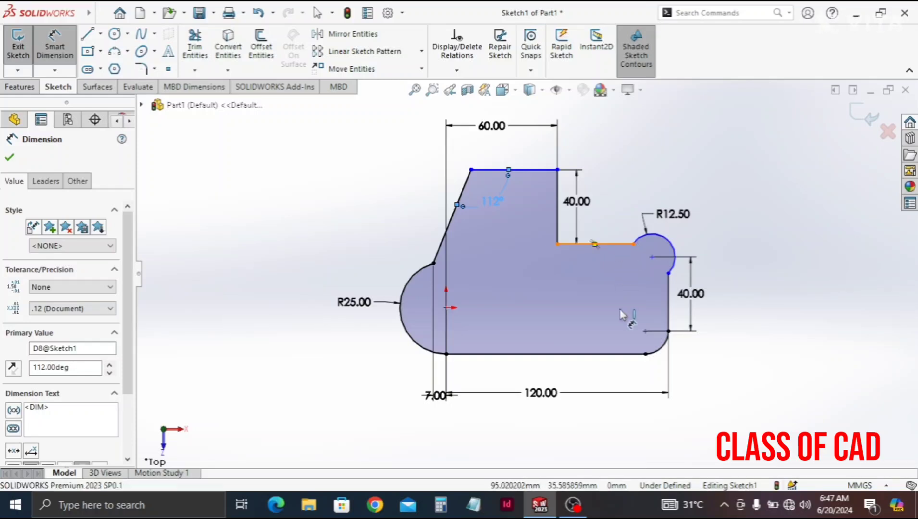
left_click(620, 354)
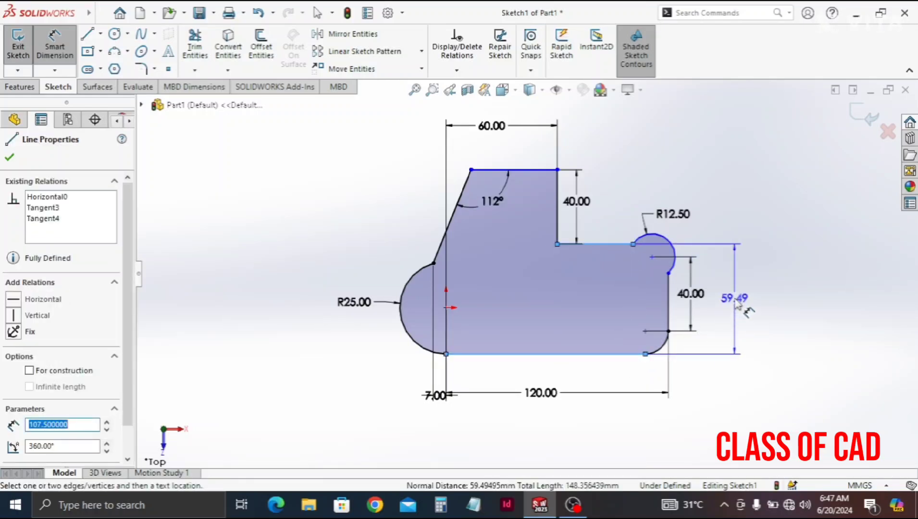
left_click(744, 300)
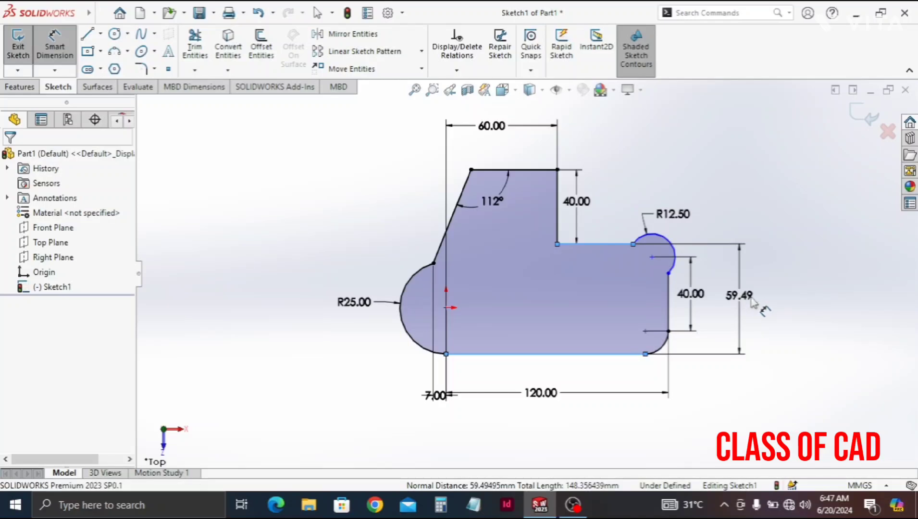
type("60")
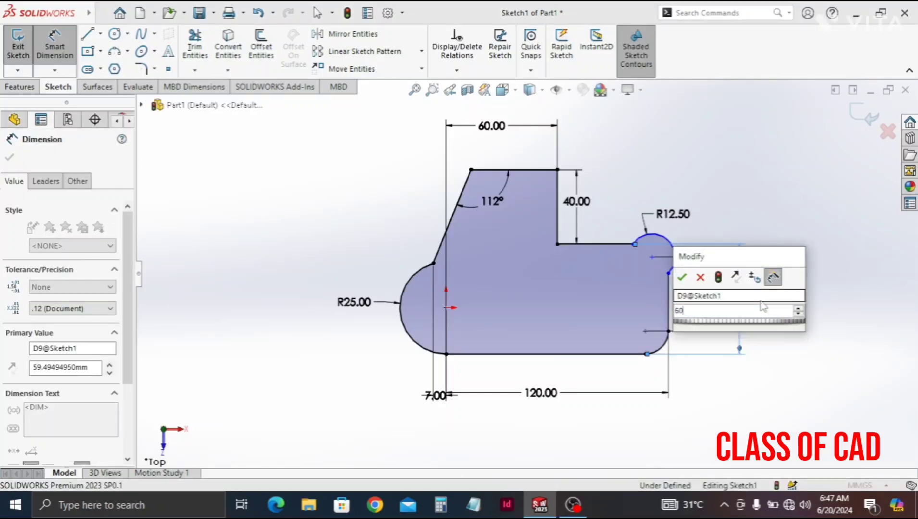
key("Return")
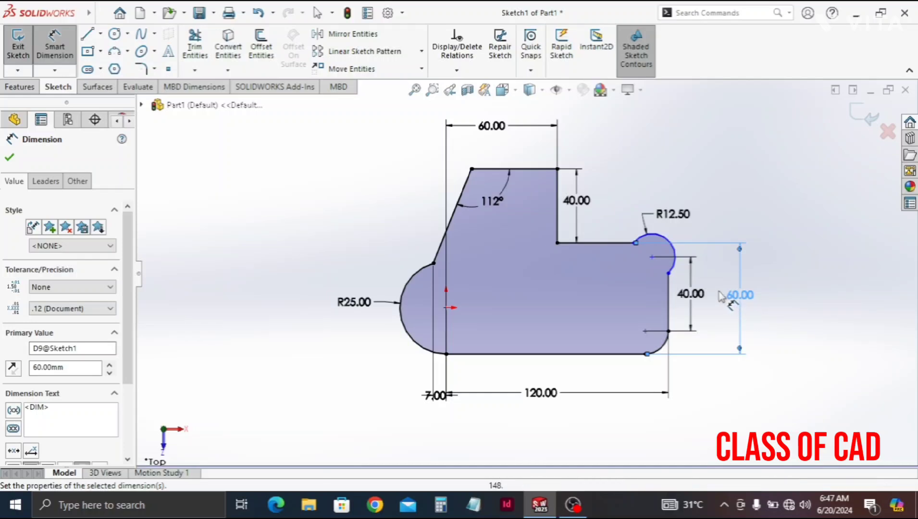
key("Escape")
key("Escape")
Add a Tangent relation between the R12.5 arc and the adjoining 40 mm vertical line.
left_click(674, 267)
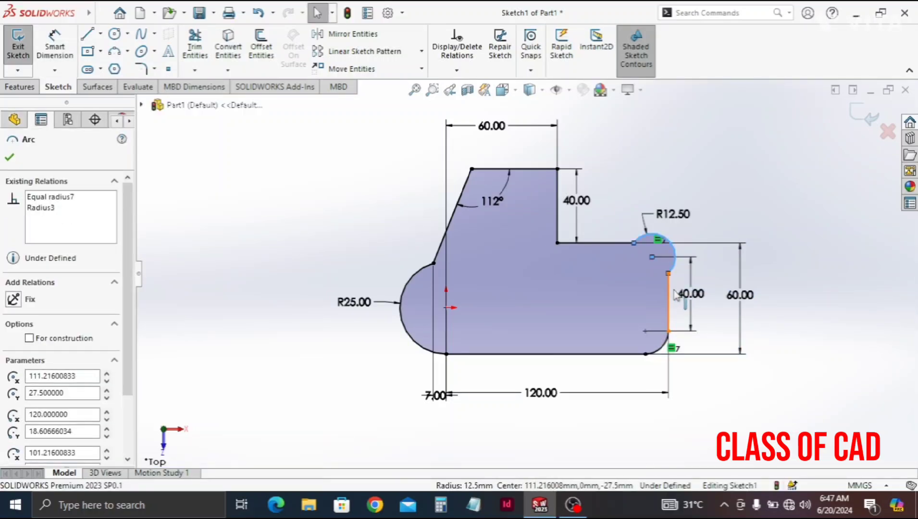
left_click(671, 296)
left_click(674, 257, "ctrl")
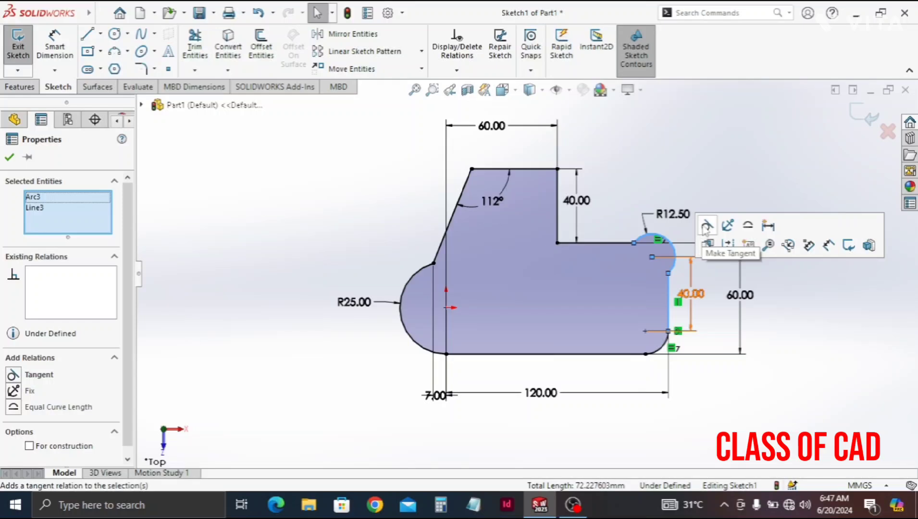
left_click(706, 227)
left_click(794, 309)
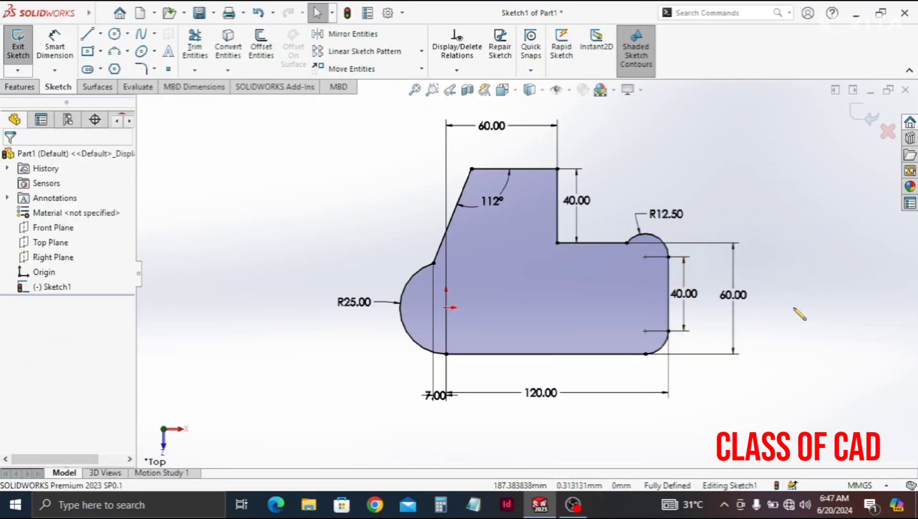
scroll(638, 297, "up", 2)
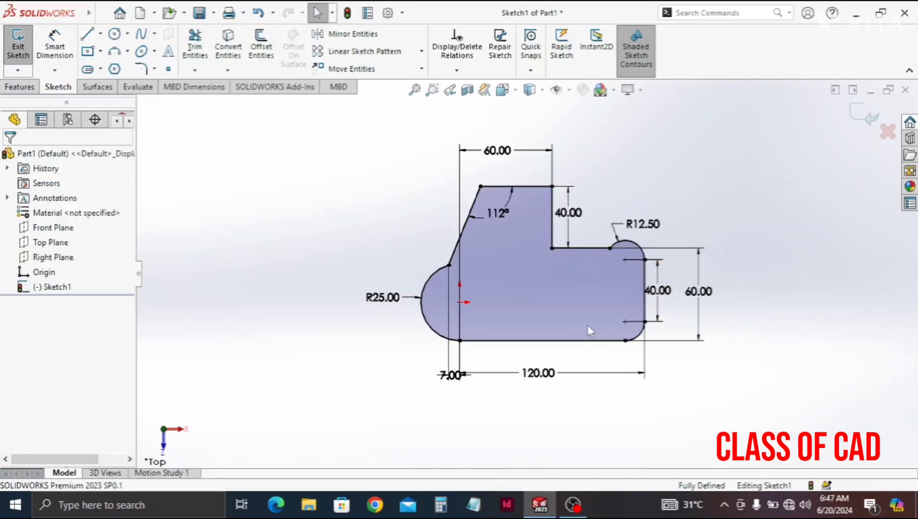
middle_click_drag(587, 325, 551, 325, "ctrl")
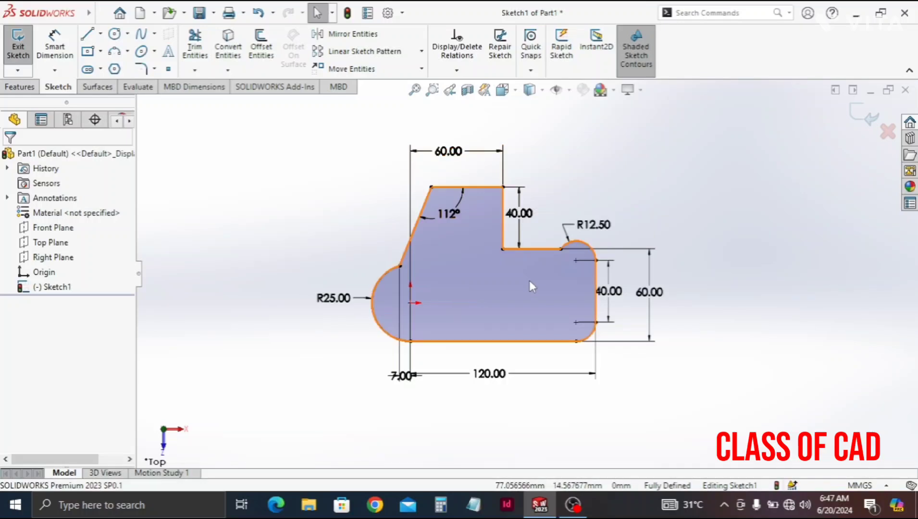
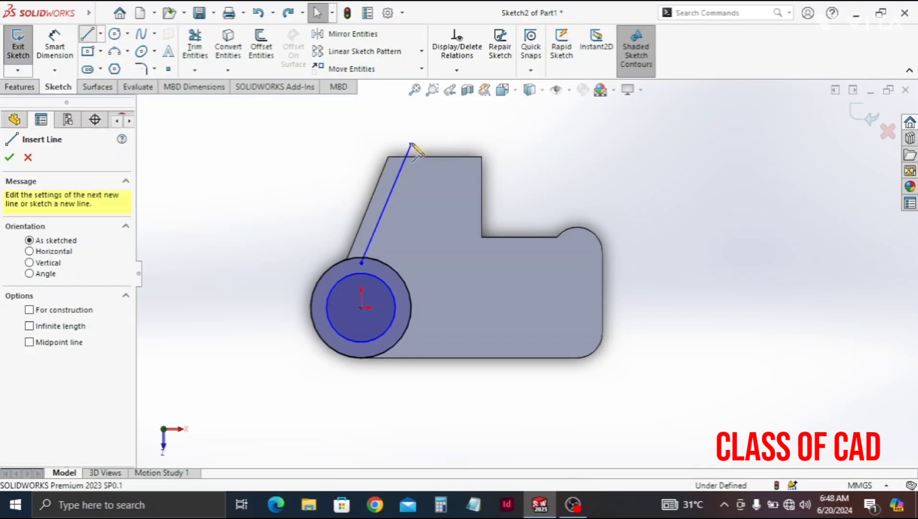
End the slanted line past the body's top edge and sketch an angled line from the outer circle with a connected vertical line crossing that edge.
left_click(411, 144)
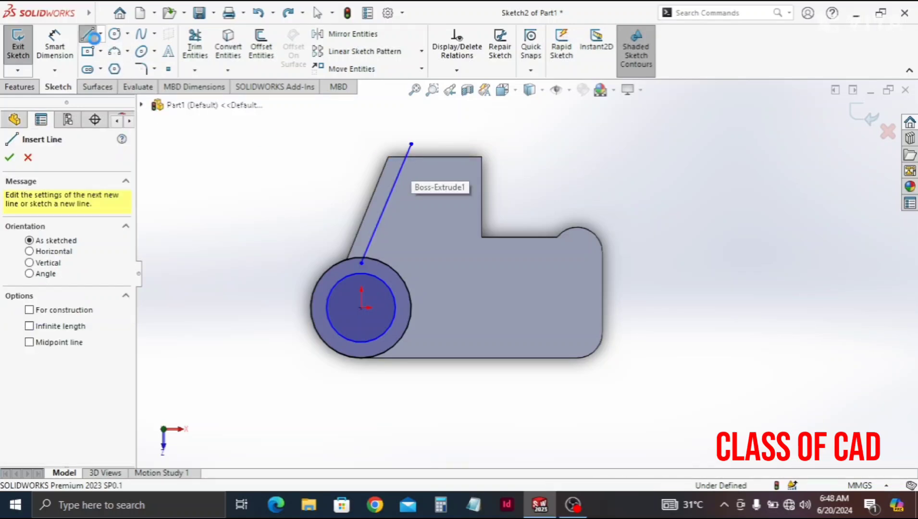
left_click(97, 40)
left_click(88, 35)
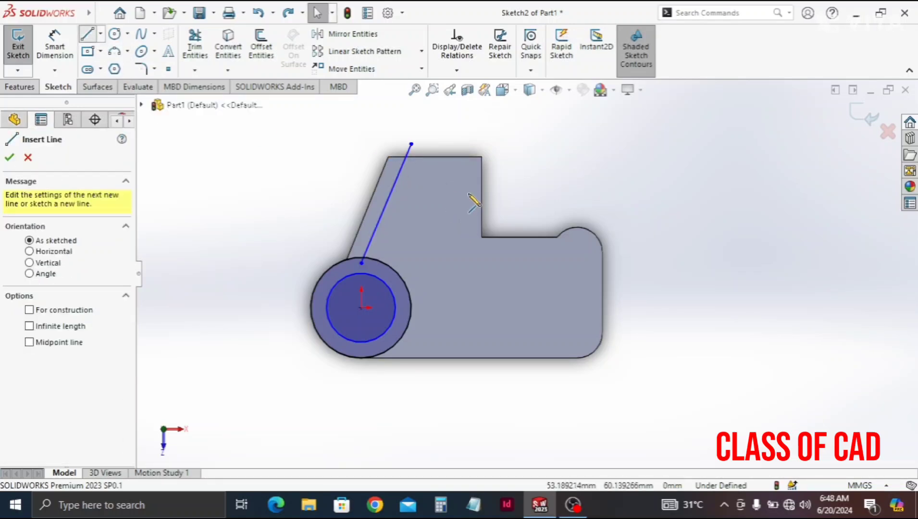
left_click(403, 295)
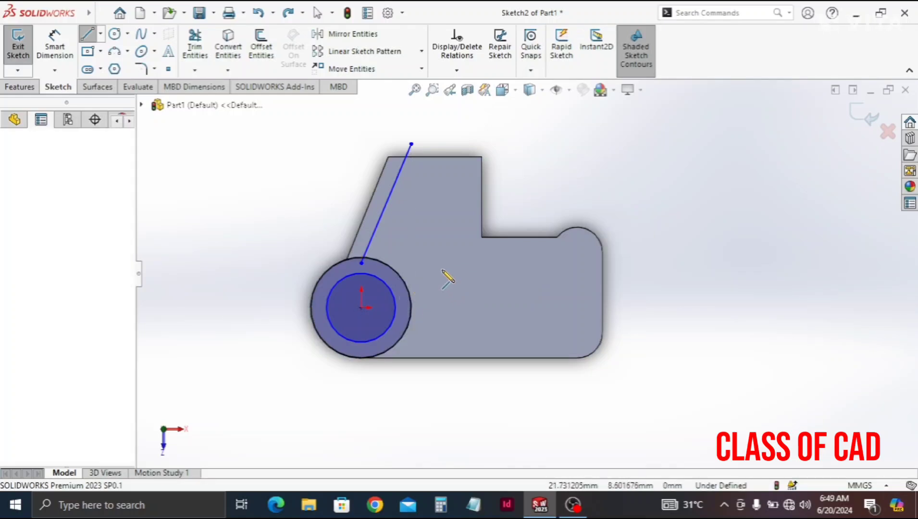
left_click(466, 242)
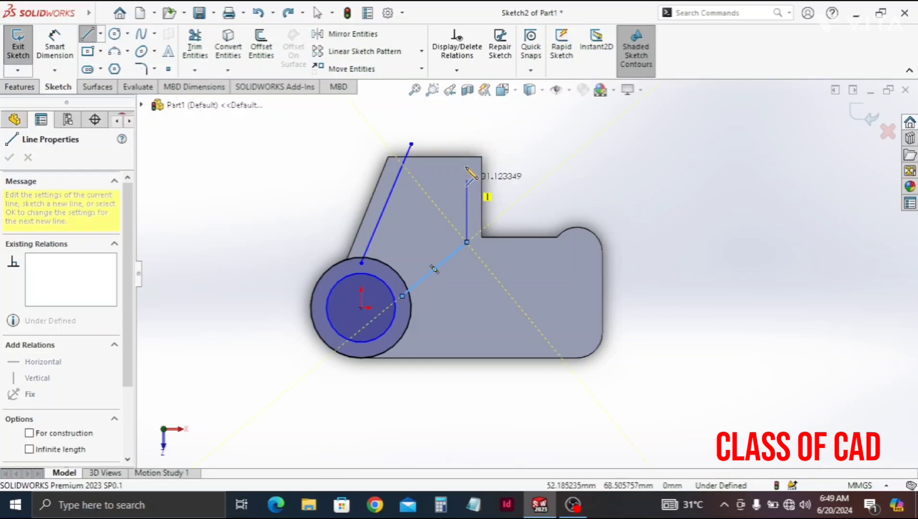
double_click(467, 147)
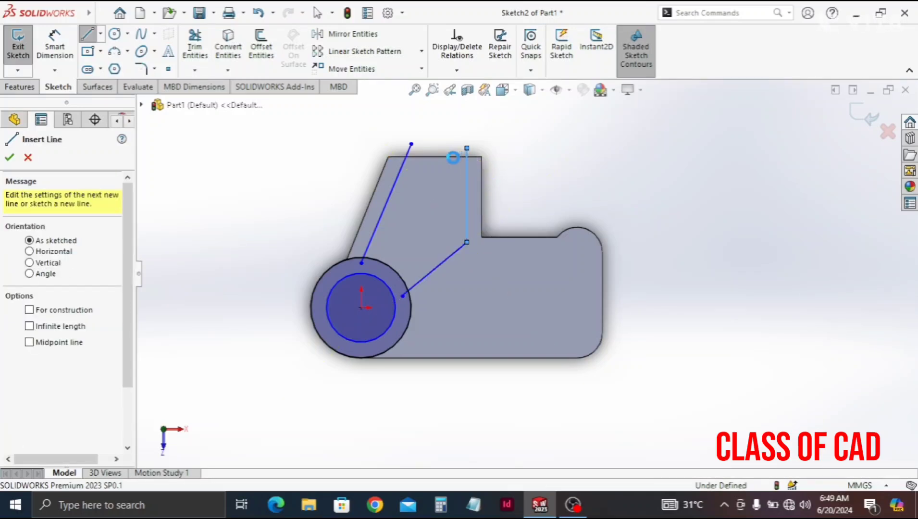
key("Escape")
Convert the body's top edge into the sketch and trim the lines, outer circle and converted edge to one closed profile.
left_click(444, 159)
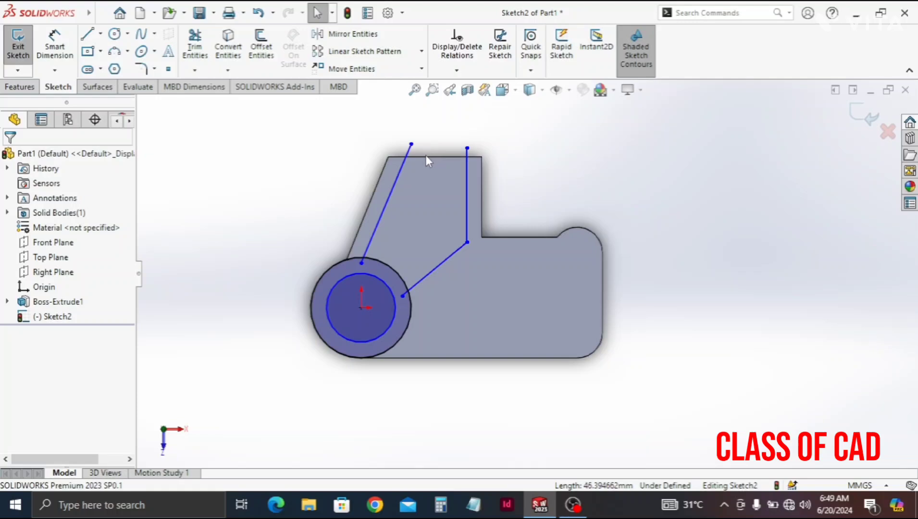
left_click(228, 48)
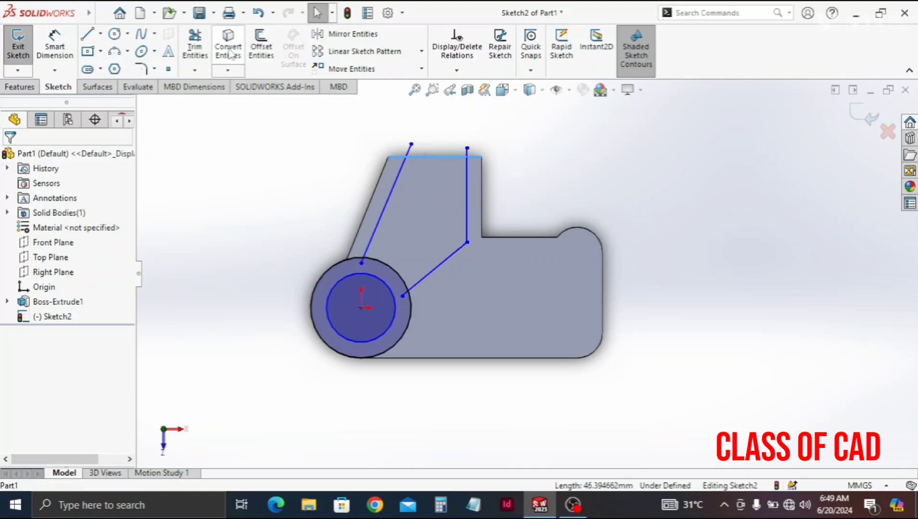
left_click(195, 48)
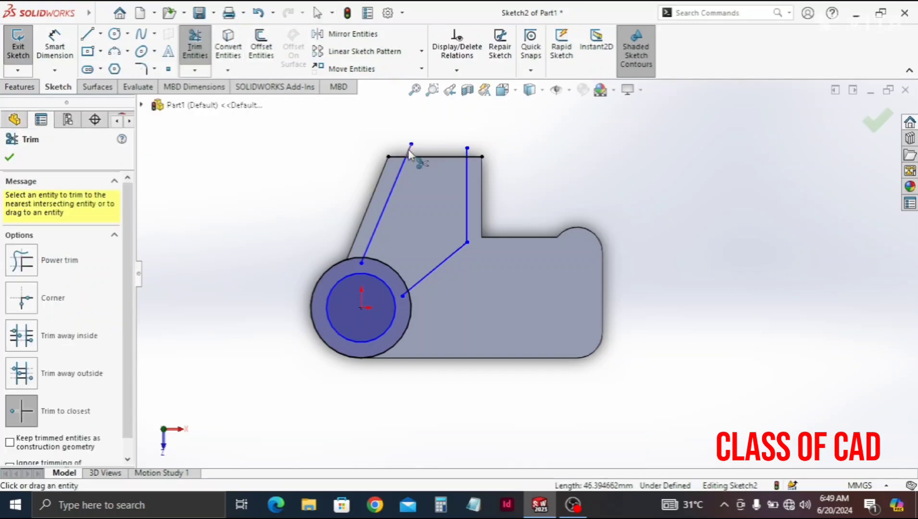
left_click(409, 150)
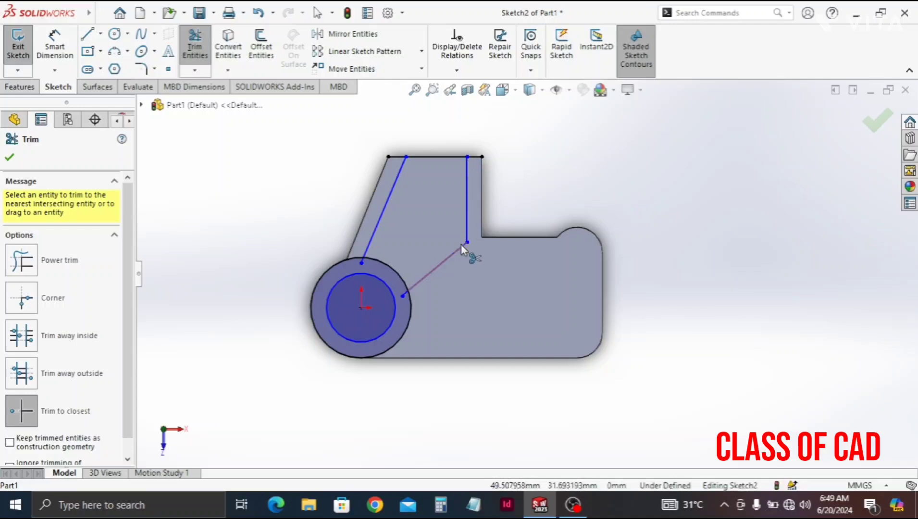
left_click(402, 294)
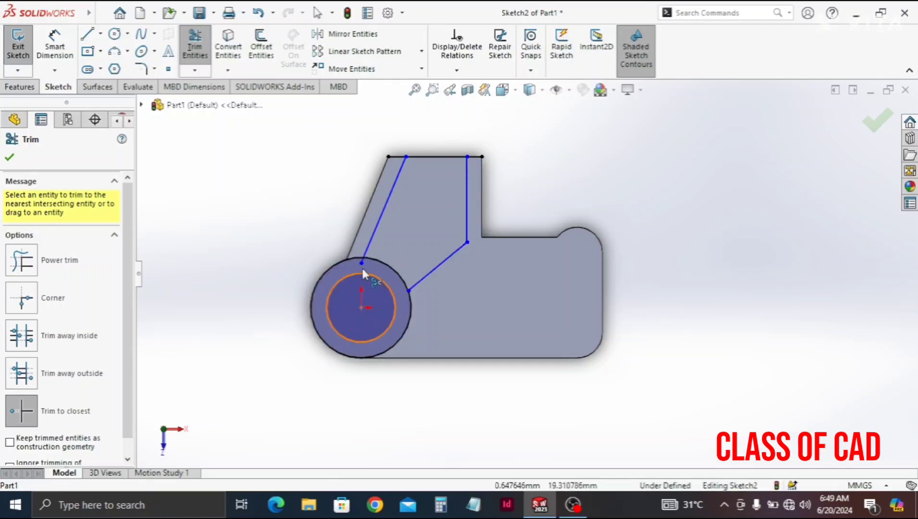
left_click(329, 272)
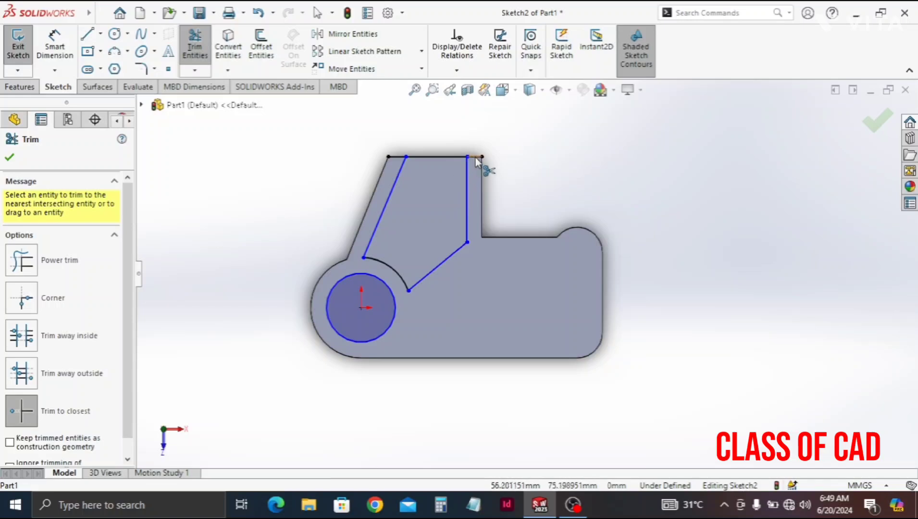
left_click(392, 156)
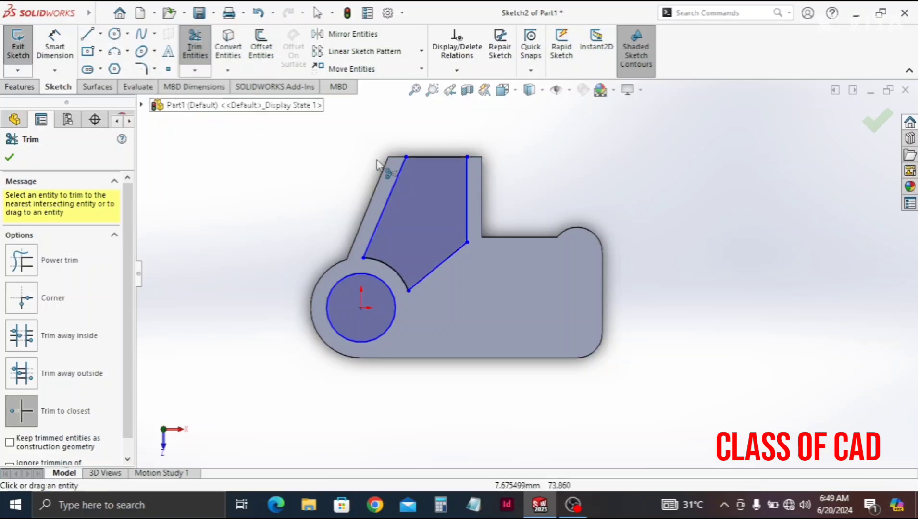
key("Escape")
key("Escape")
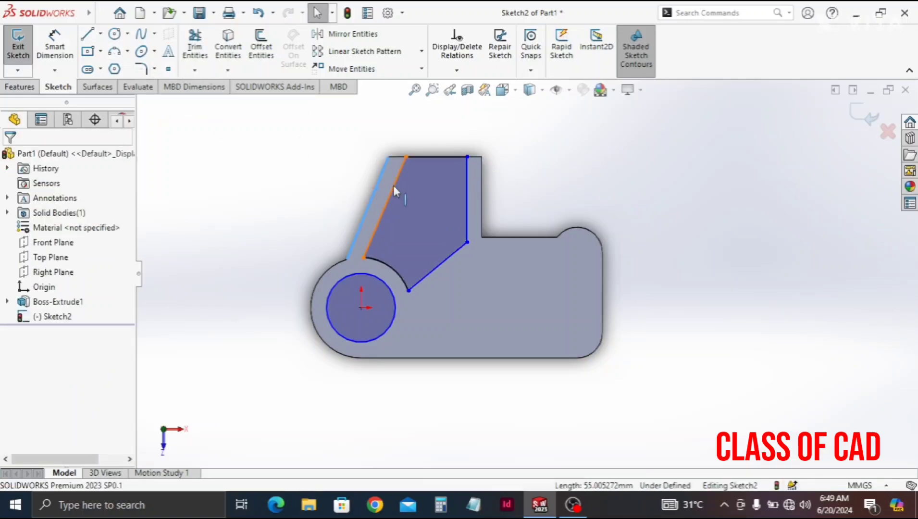
Add a Parallel relation between the profile's slanted line and the body's slanted edge.
left_click(403, 193)
left_click(370, 202, "ctrl")
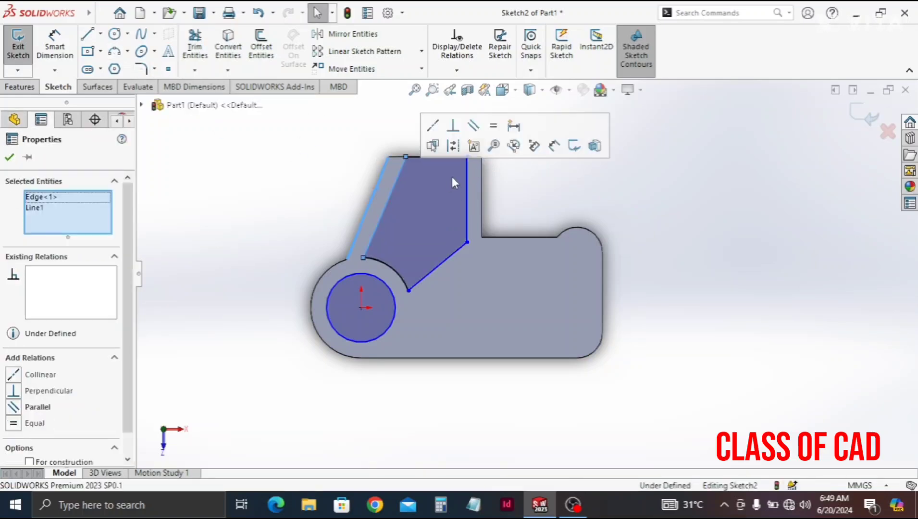
left_click(472, 134)
left_click(511, 200)
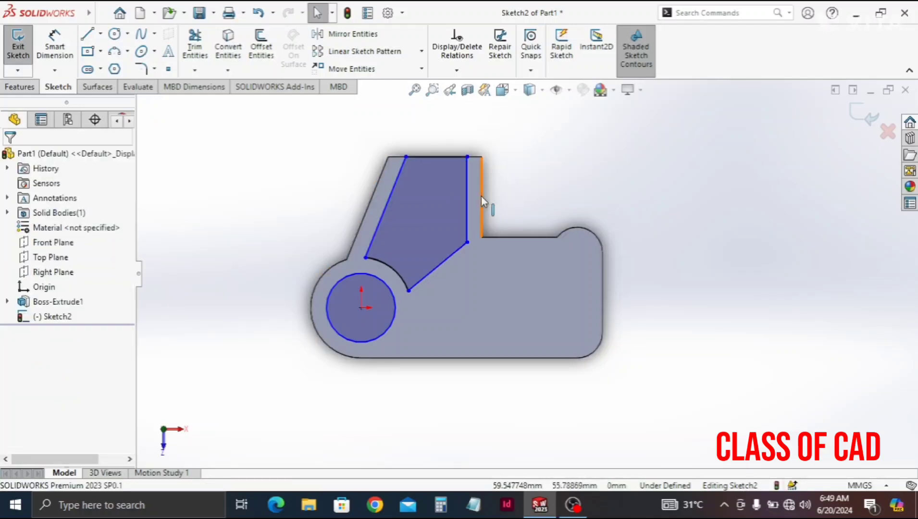
left_click(468, 203)
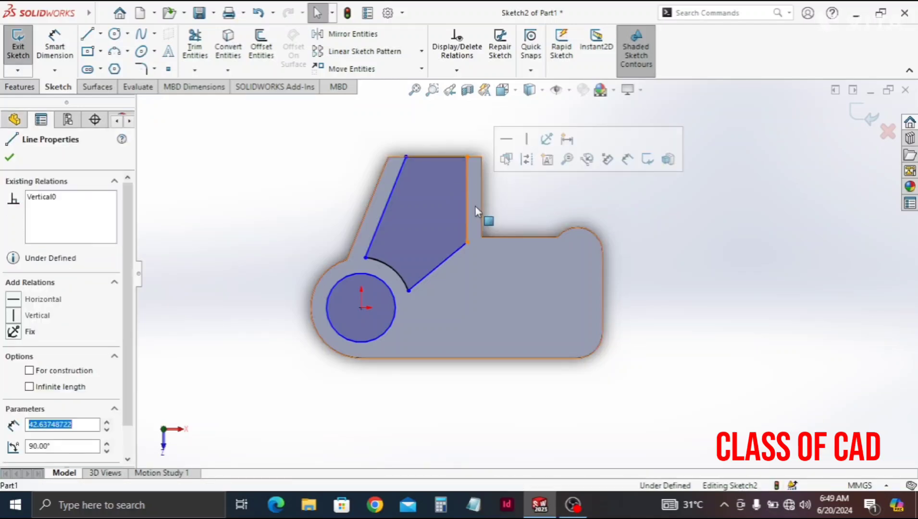
left_click(570, 204)
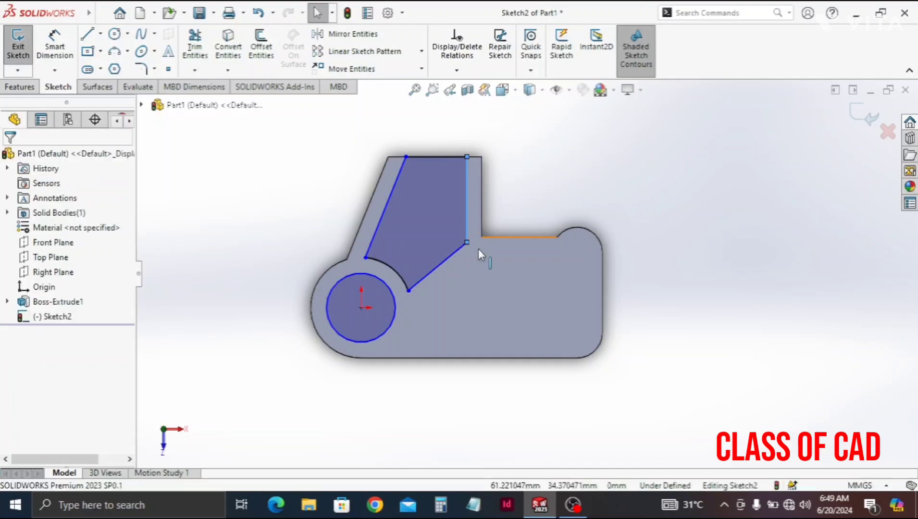
Dimension the circle's diameter at 35 mm.
left_click(54, 48)
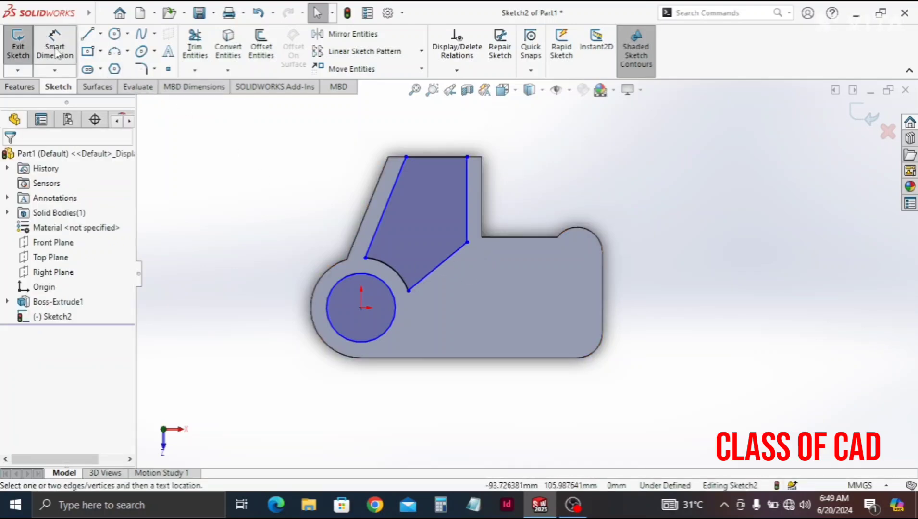
left_click(335, 281)
left_click(288, 254)
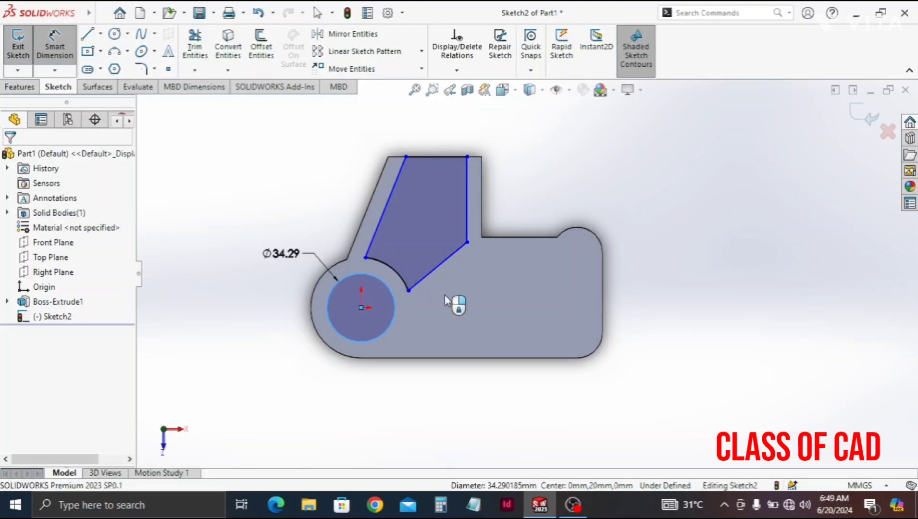
type("35")
key("Return")
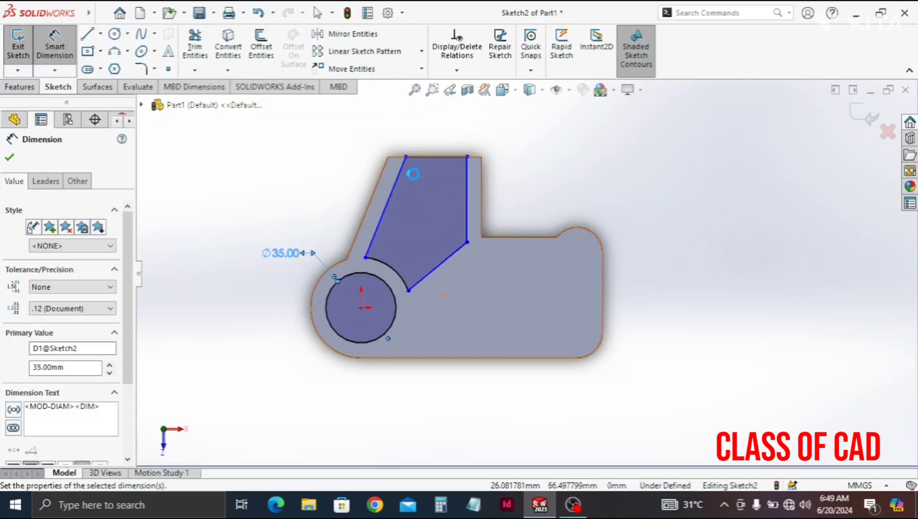
Dimension the gap between the profile's slanted line and the body's slanted edge at 7 mm.
left_click(374, 185)
left_click(375, 185)
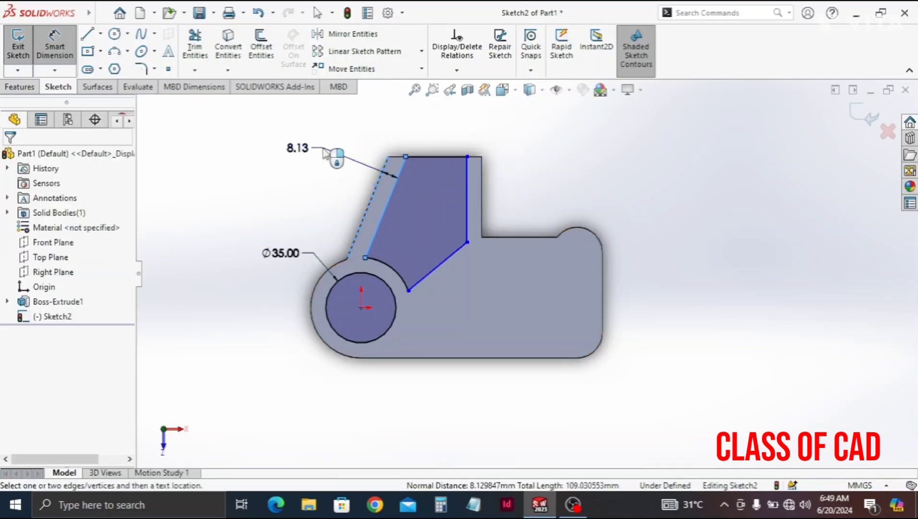
left_click(323, 150)
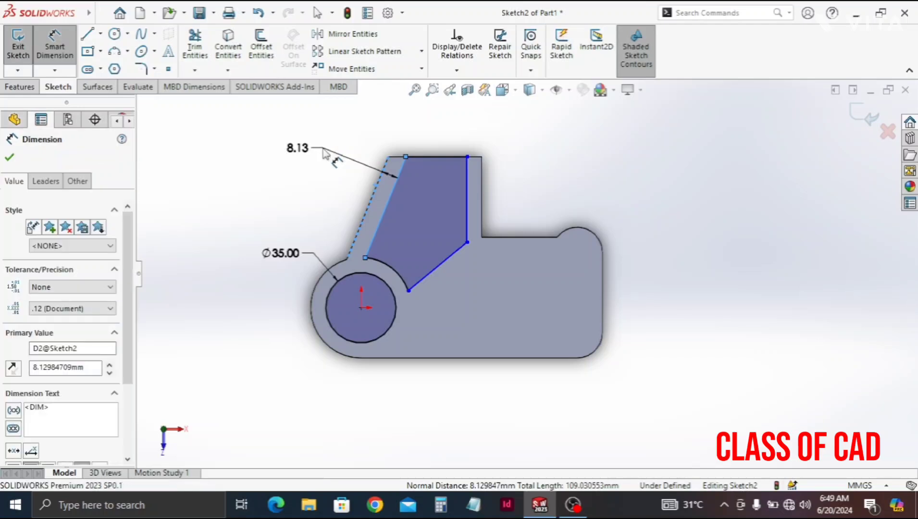
type("7")
key("Return")
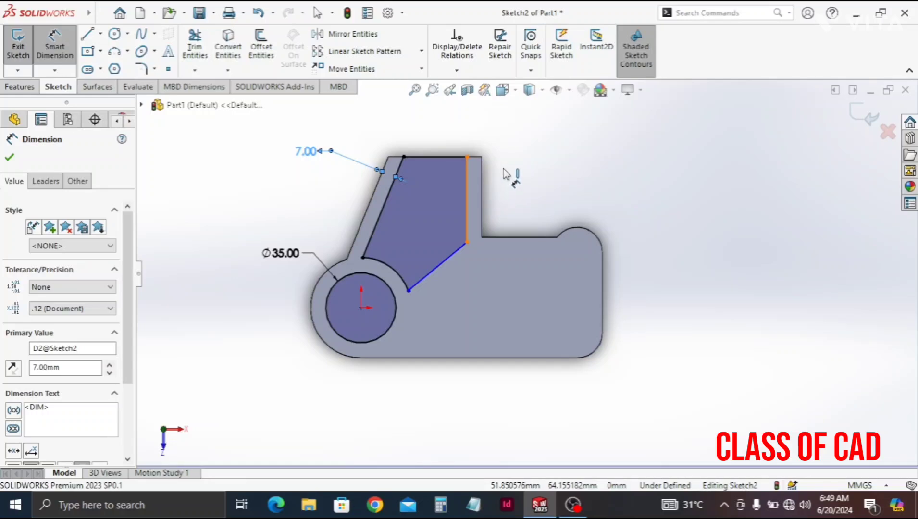
Dimension the gap between the profile's vertical line and the body's adjacent vertical edge at 7 mm.
left_click(467, 178)
left_click(481, 188)
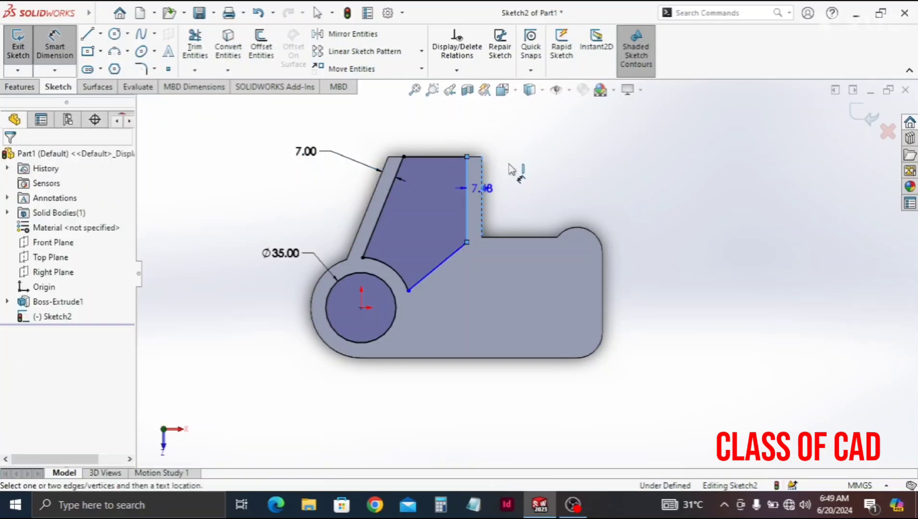
left_click(550, 182)
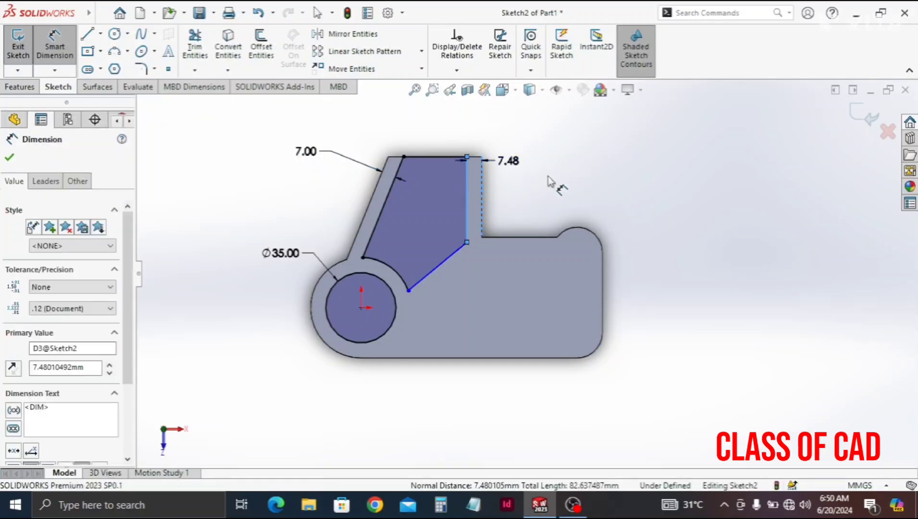
key("Return")
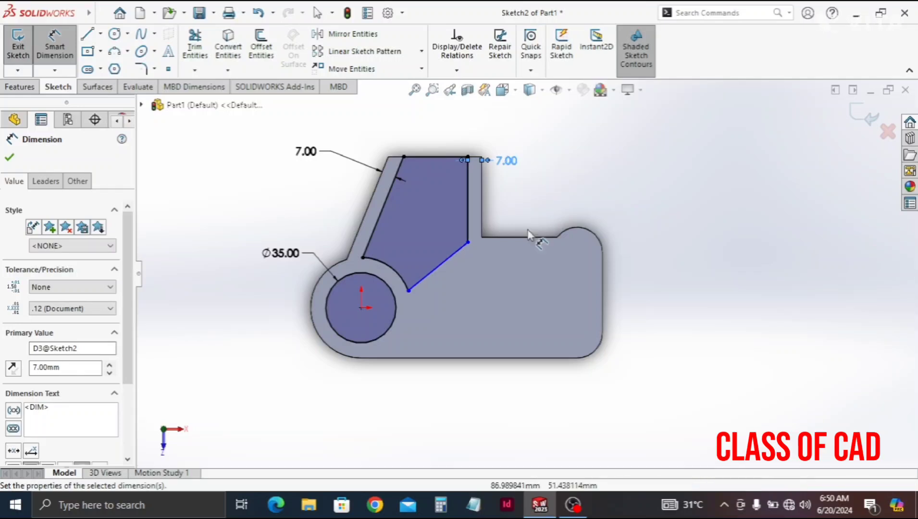
Dimension the angle between the profile's vertical line and its lower angled line at 117°.
left_click(465, 248)
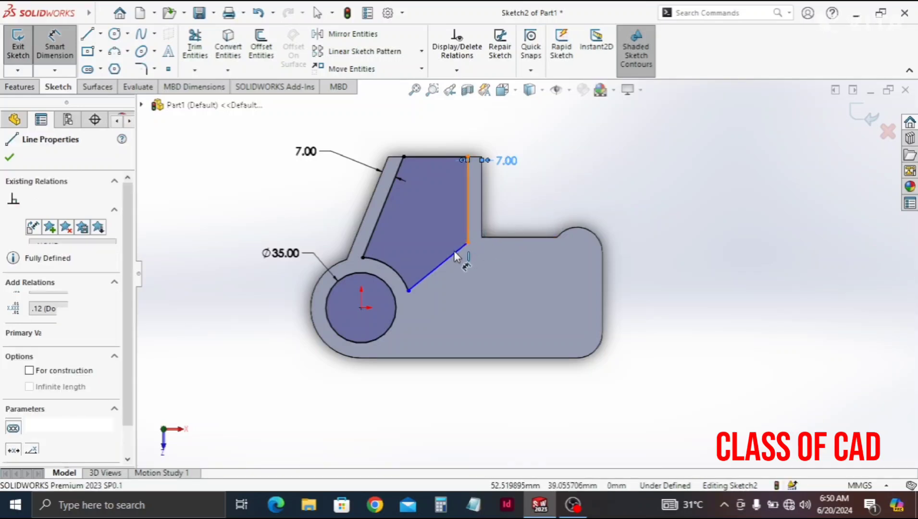
left_click(454, 251)
left_click(438, 234)
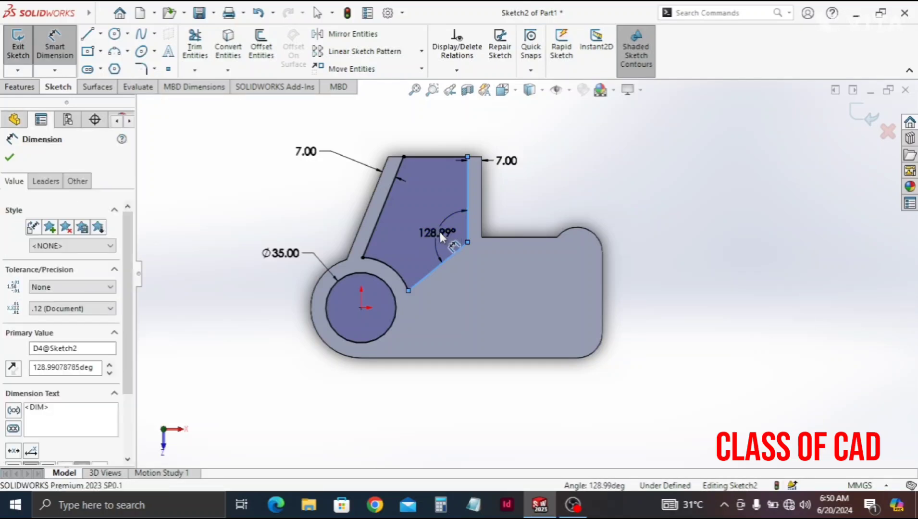
type("117")
key("Escape")
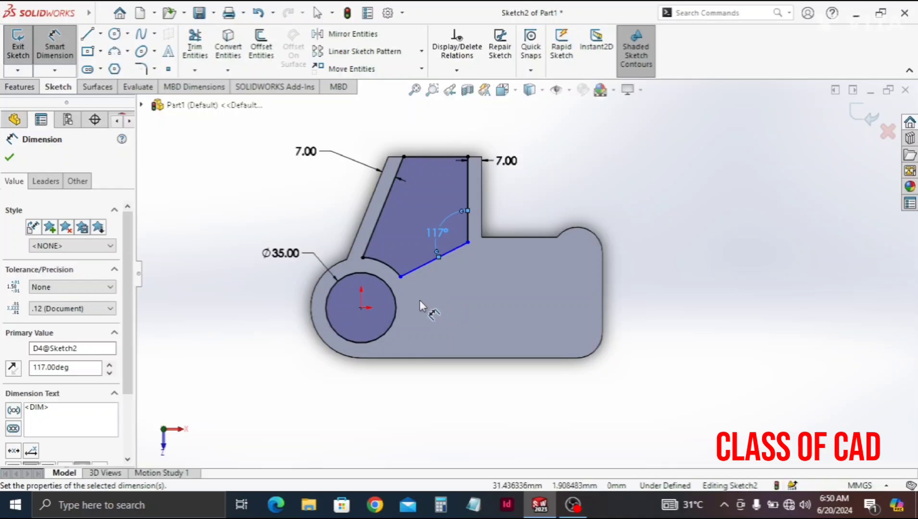
key("Escape")
left_click(100, 34)
left_click(100, 35)
left_click(106, 69)
key("Escape")
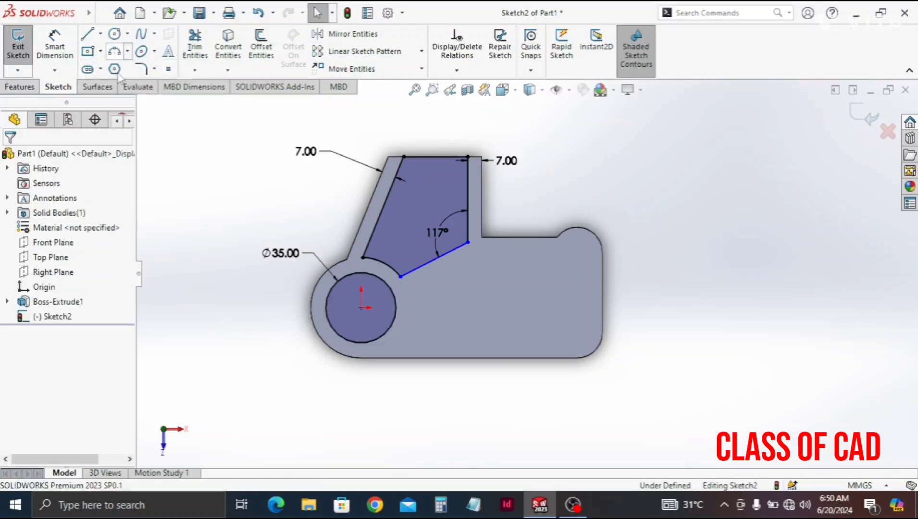
Sketch a horizontal centerline about 42 mm long and another inclined about 27° upward, both from the circle's center.
left_click(100, 35)
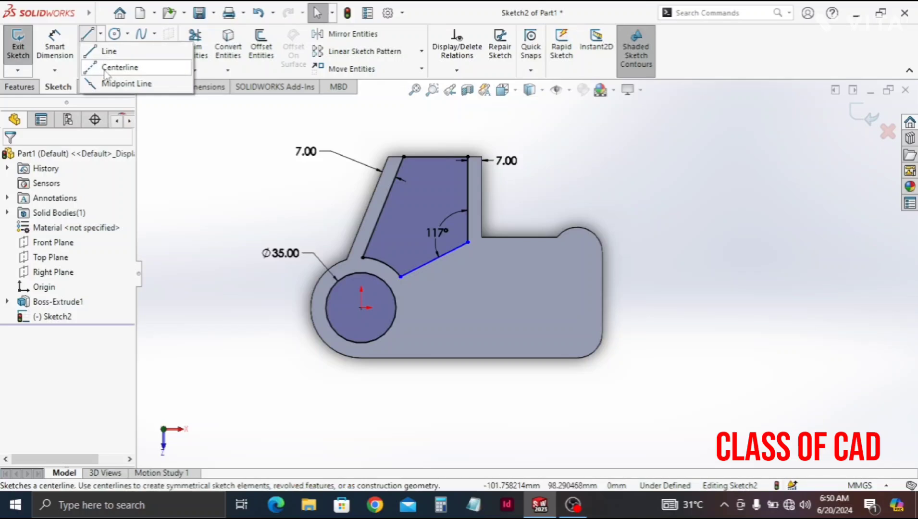
left_click(106, 70)
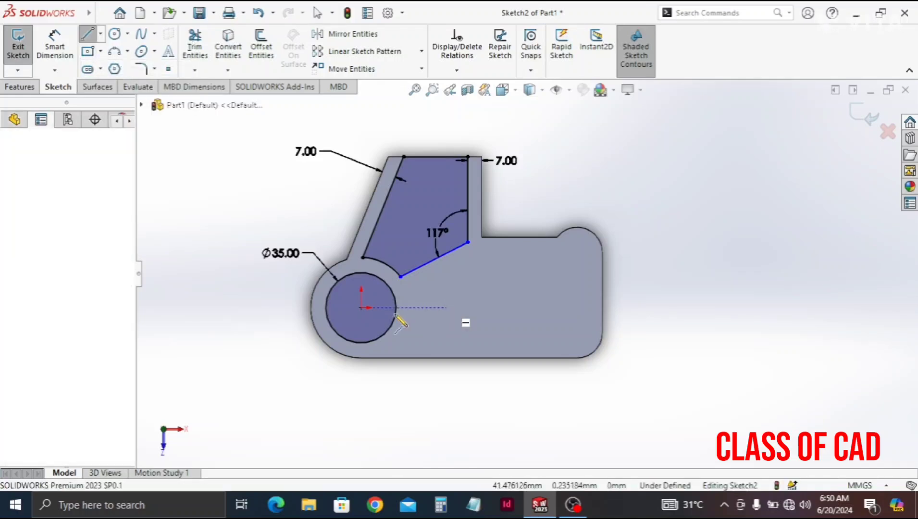
left_click(361, 307)
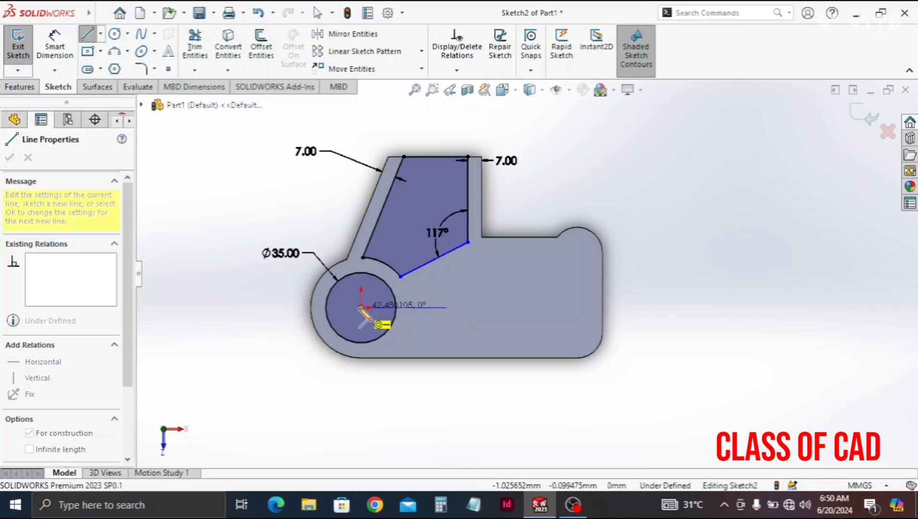
left_click(433, 271)
key("Escape")
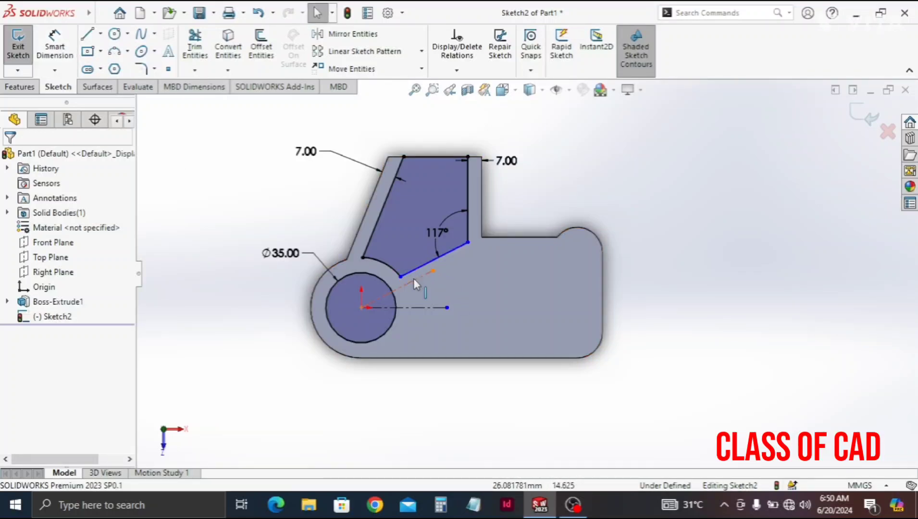
Dimension the angle between the horizontal and inclined centerlines at 30°.
left_click(411, 307)
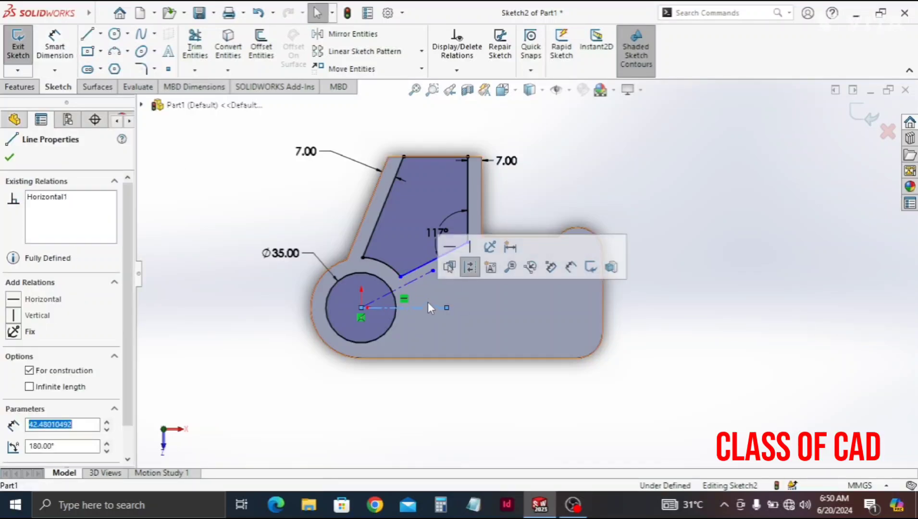
left_click(64, 46)
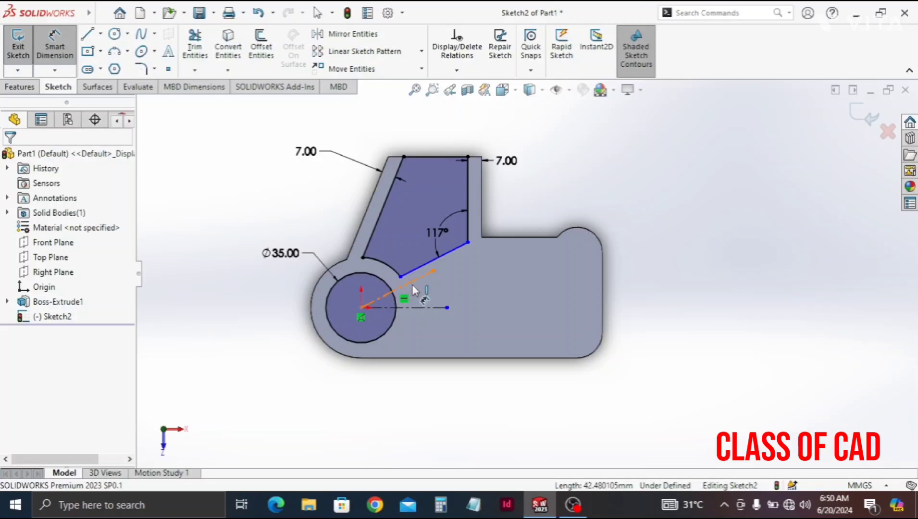
left_click(419, 306)
left_click(420, 307)
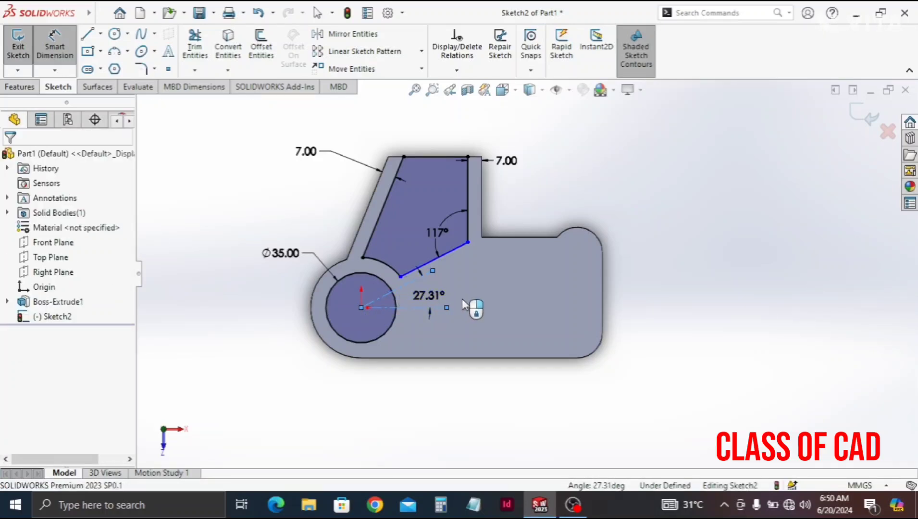
left_click(462, 299)
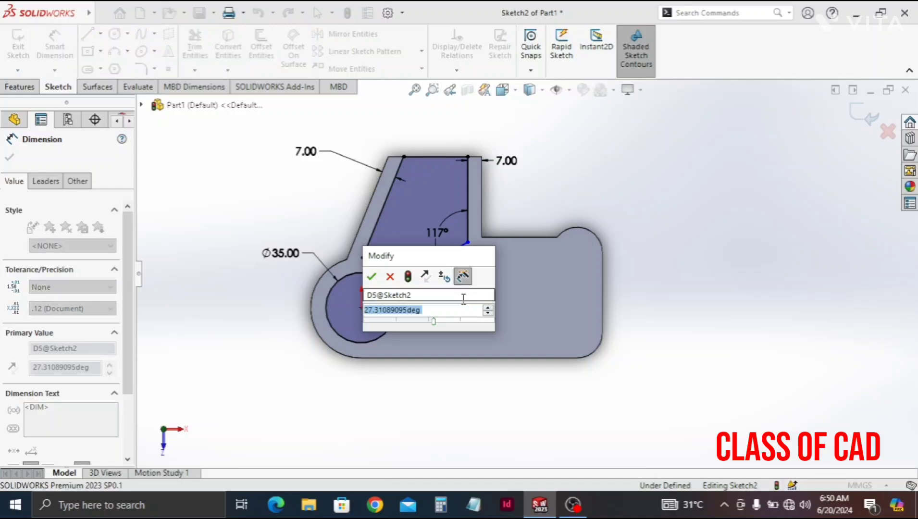
type("27")
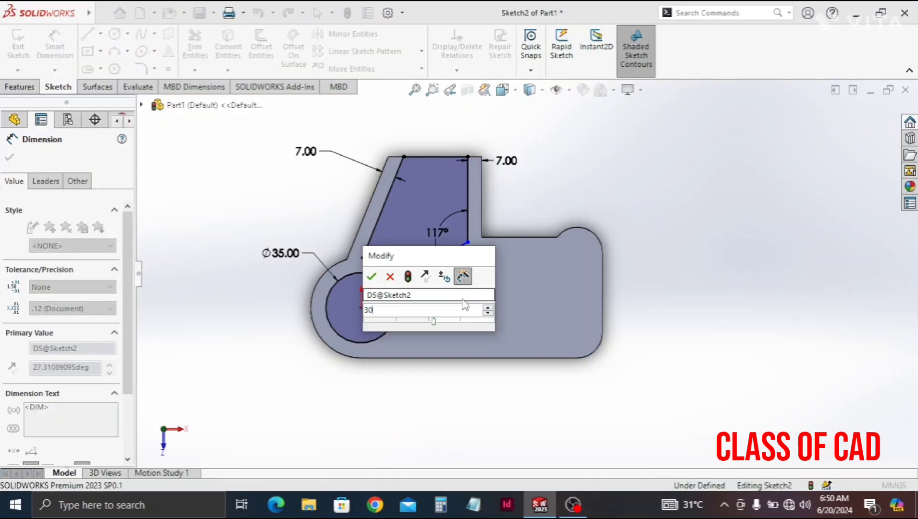
key("Return")
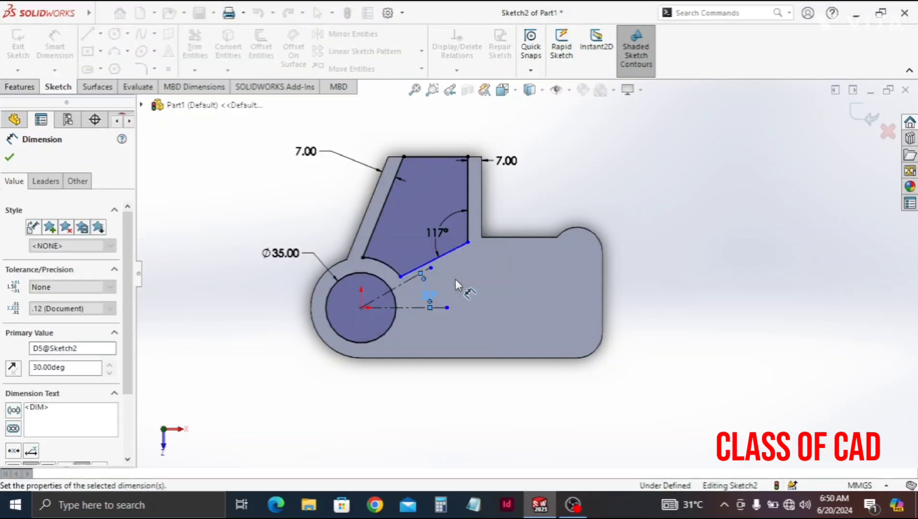
key("Escape")
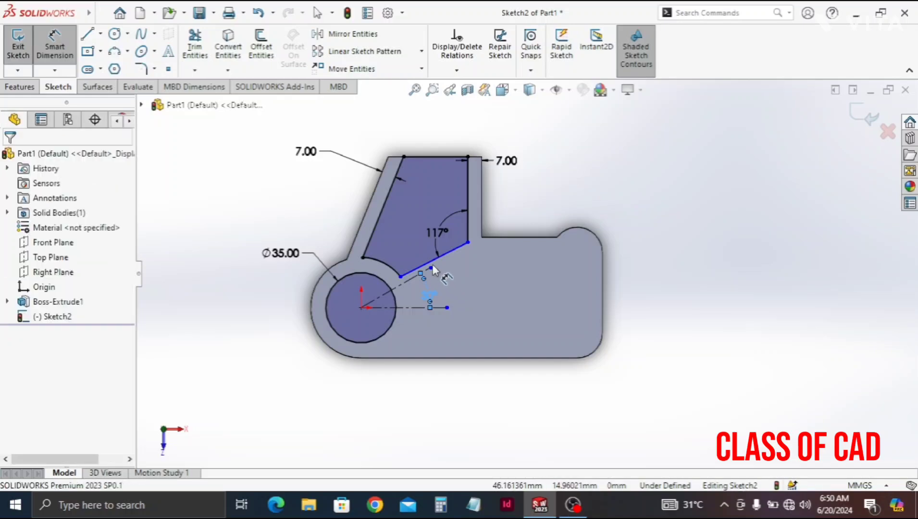
Try a Collinear relation between the profile's lower angled line and the inclined centerline, and undo it.
left_click(433, 264)
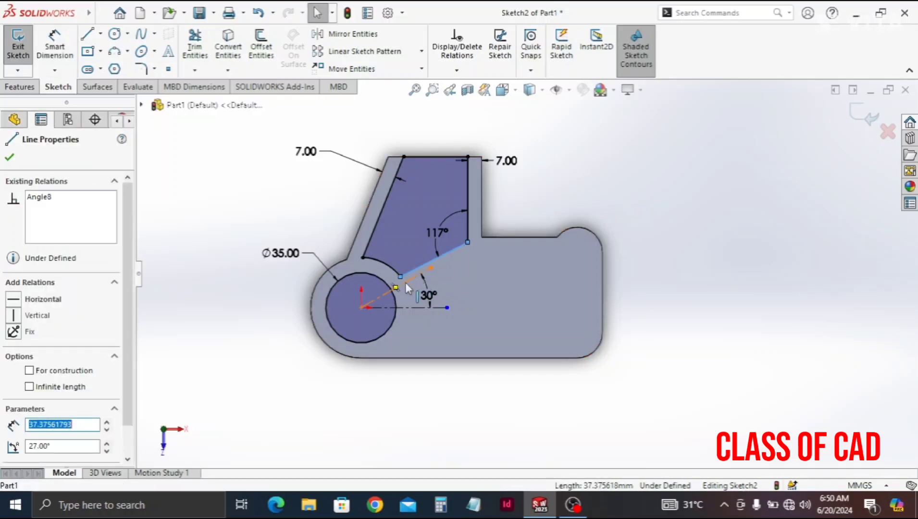
left_click(396, 288, "ctrl")
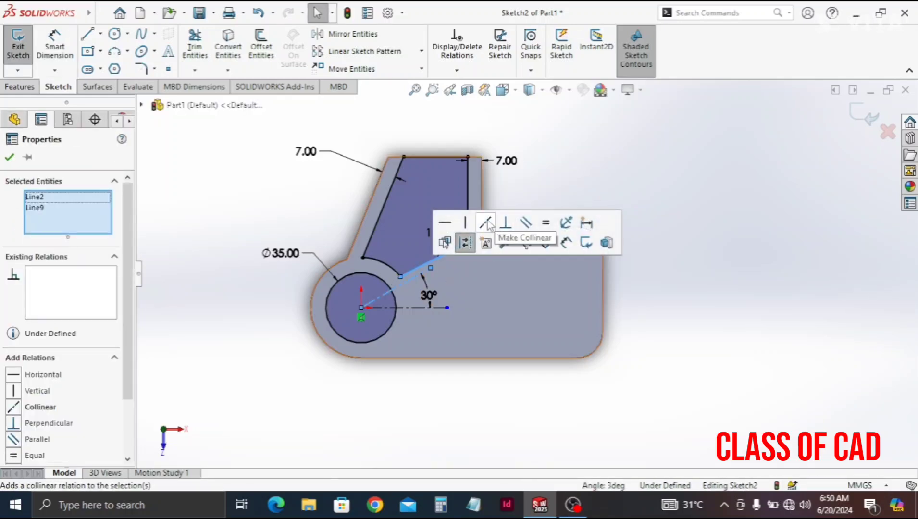
left_click(487, 223)
left_click(682, 299)
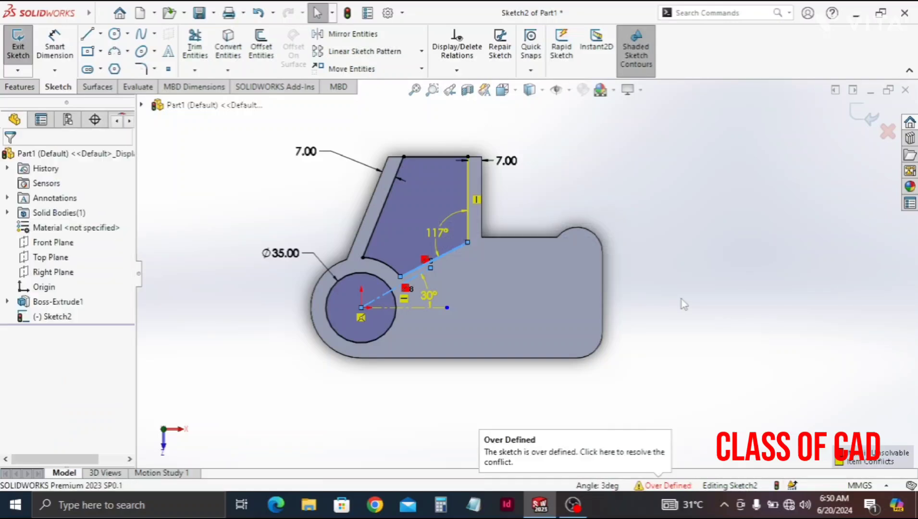
key("ctrl+z")
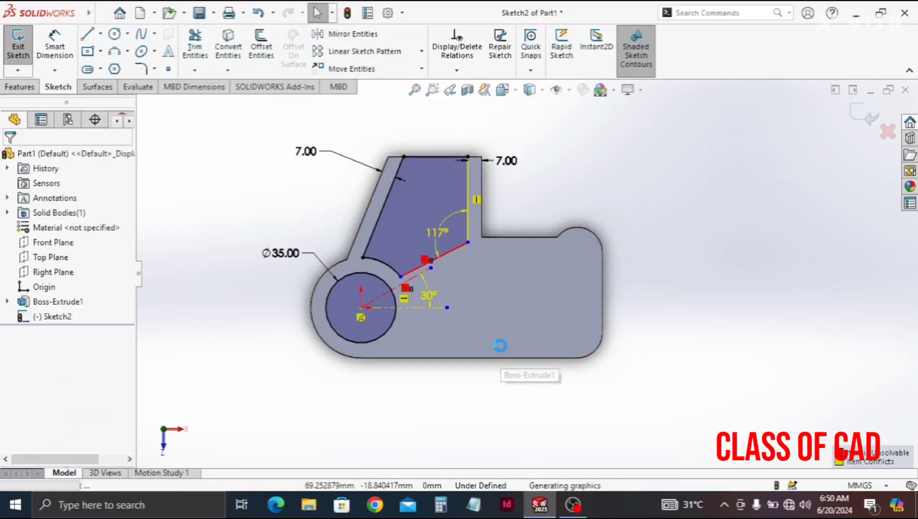
key("Escape")
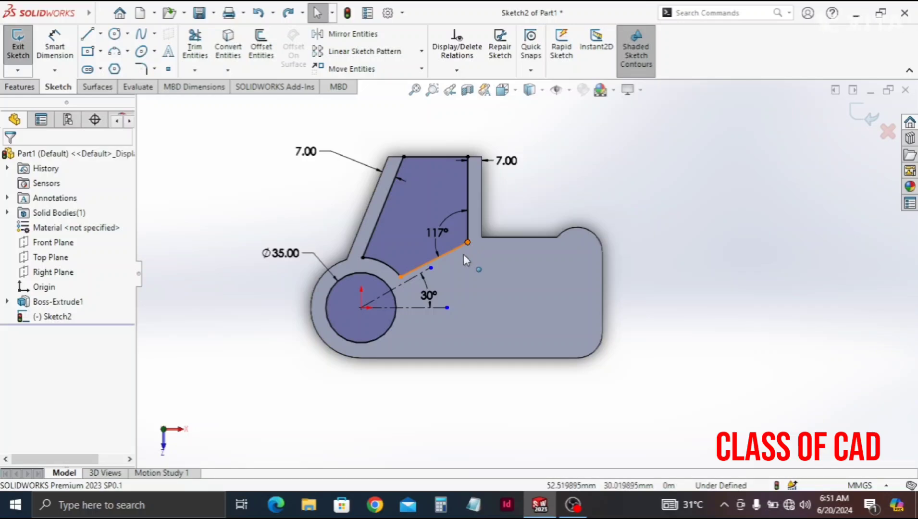
Move the lower end of the profile's angled line onto the inclined centerline, and undo the move.
mouse_move(401, 277)
left_mouse_down()
mouse_move(416, 290)
mouse_move(416, 281)
left_mouse_up()
left_click(526, 249)
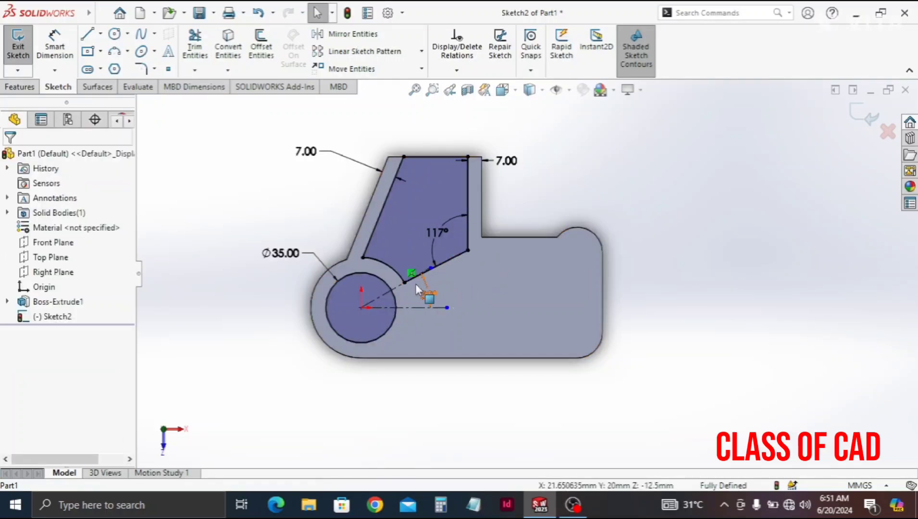
scroll(413, 273, "down", 2)
key("ctrl+z")
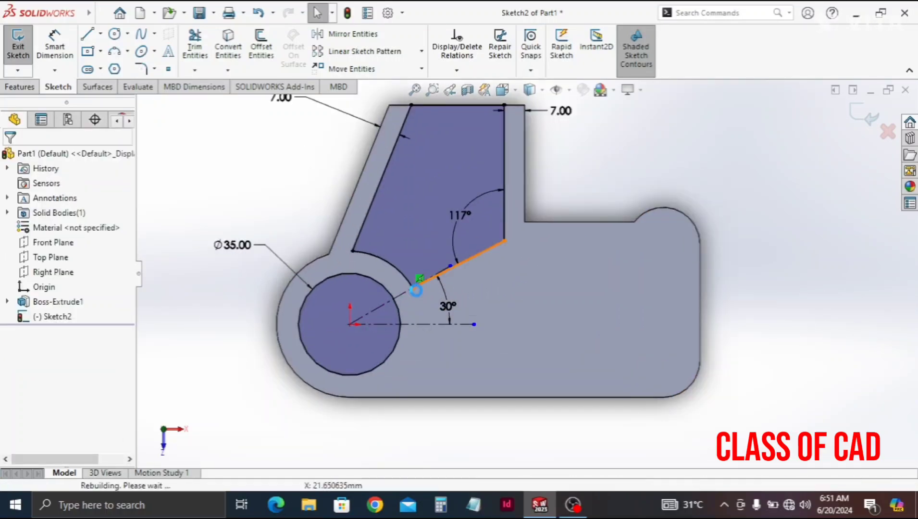
Add a Coincident relation between the inclined centerline and the point where the profile's arc meets the lower angled line.
left_click(408, 279)
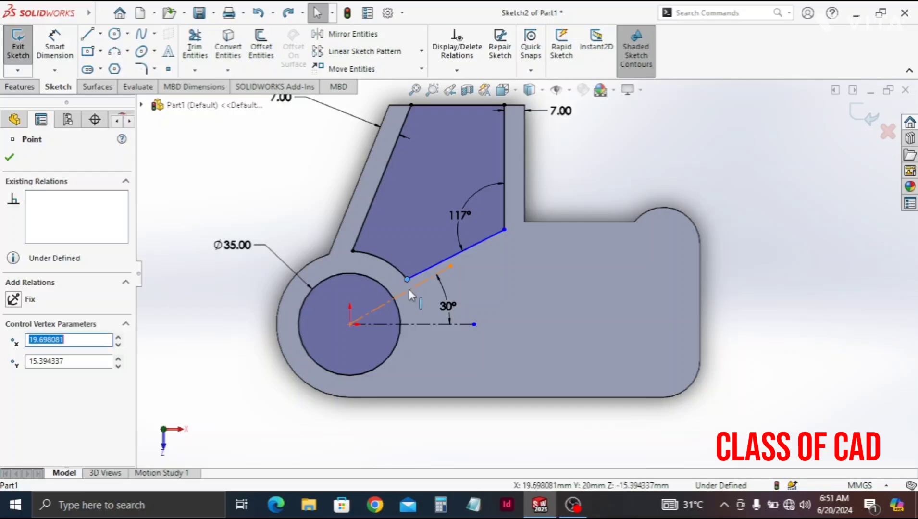
left_click(417, 292)
left_click(450, 265, "ctrl")
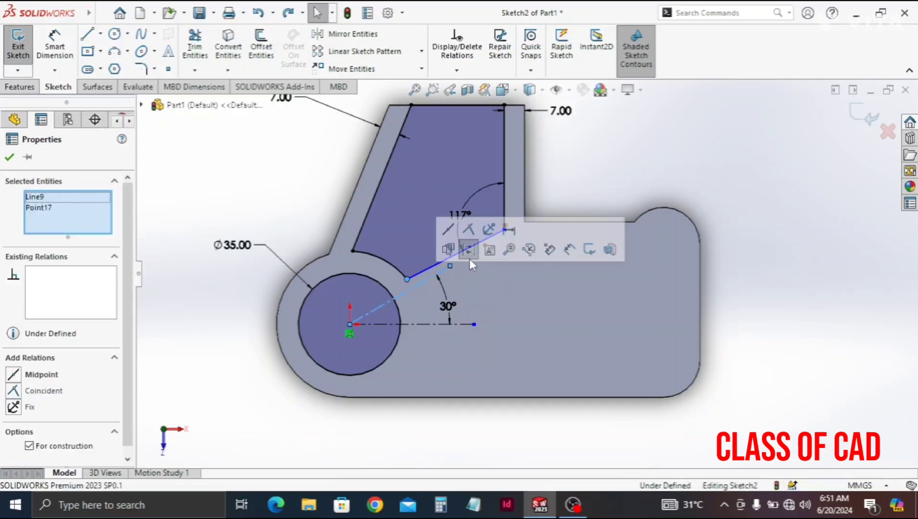
left_click(469, 231)
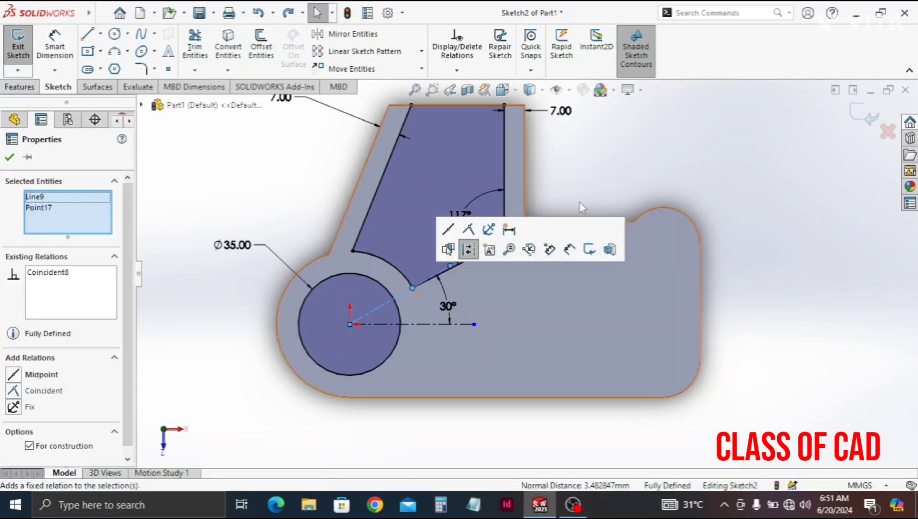
left_click(593, 190)
scroll(510, 278, "up", 3)
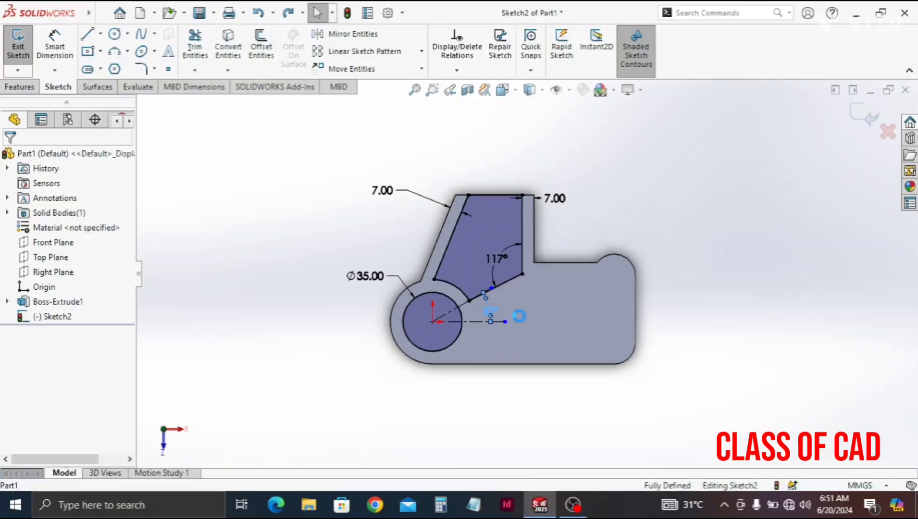
Set the angle between the horizontal and inclined centerlines to 35°.
type("35")
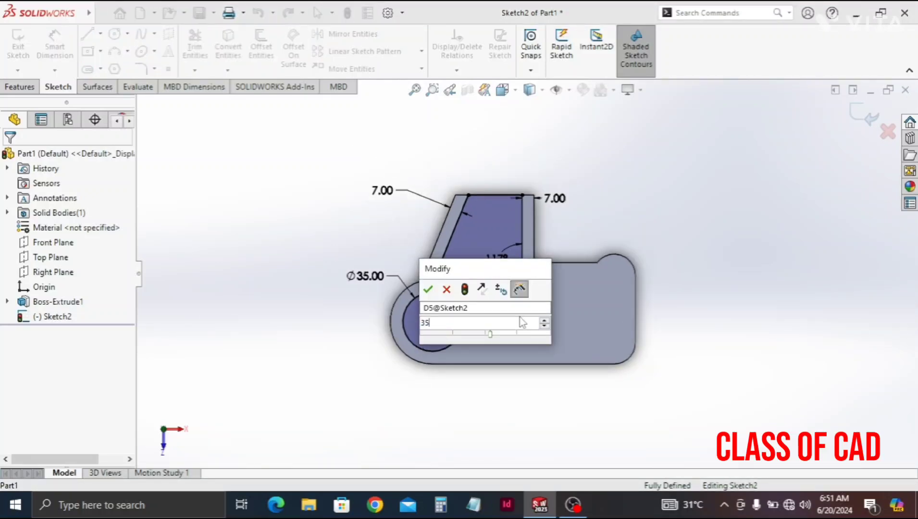
key("Return")
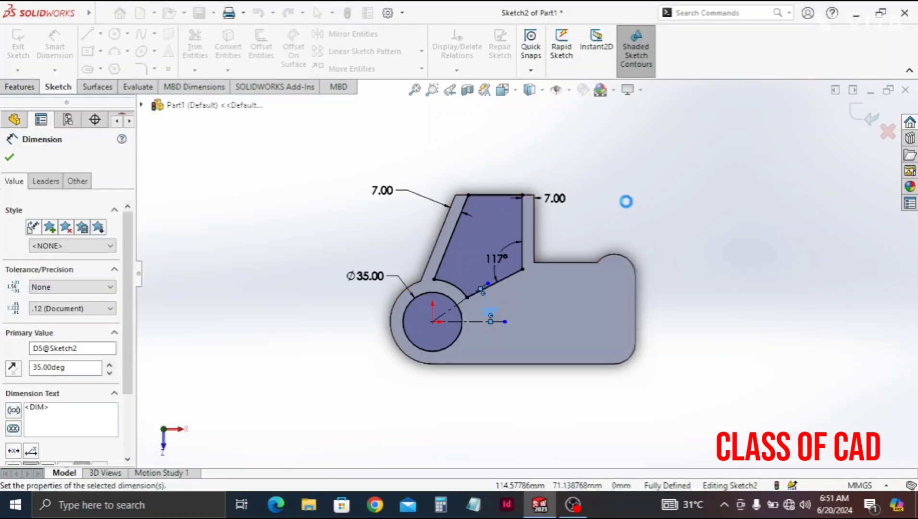
left_click(664, 322)
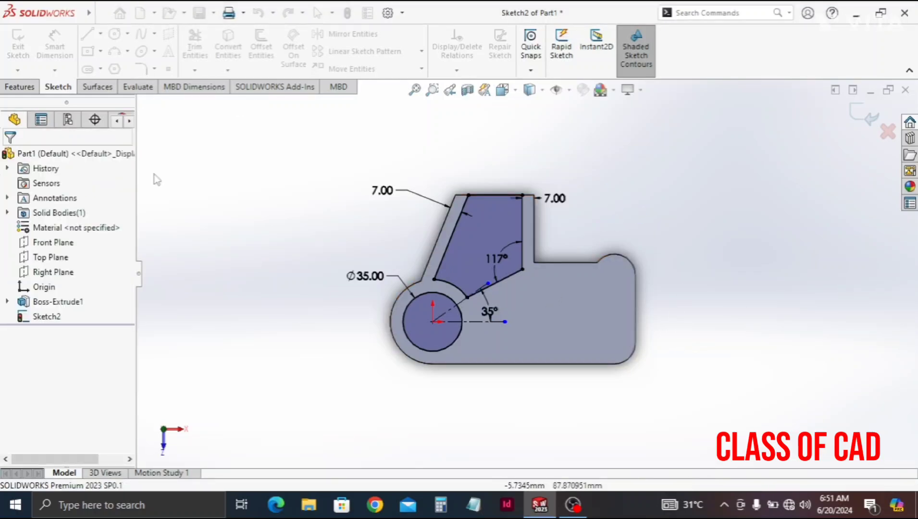
Cut-extrude the circle and the inner profile into the body with a Blind depth of 10 mm.
left_click(7, 89)
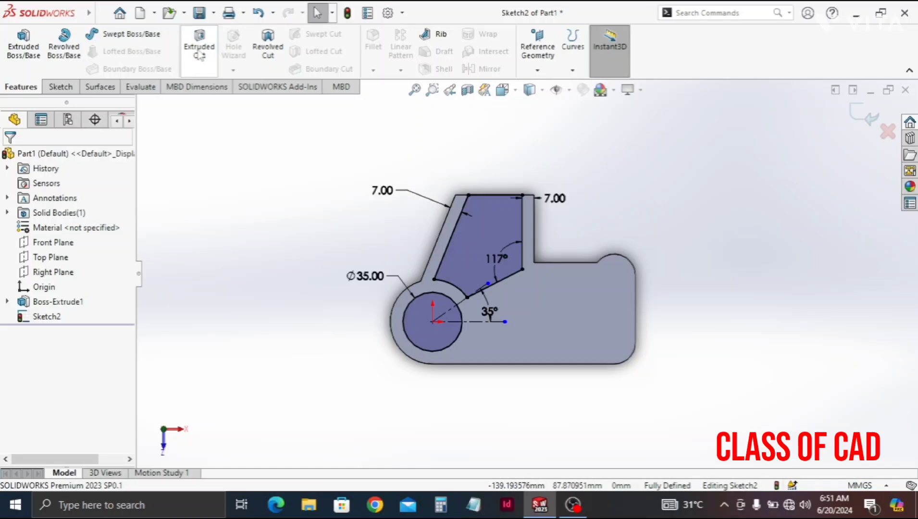
left_click(200, 56)
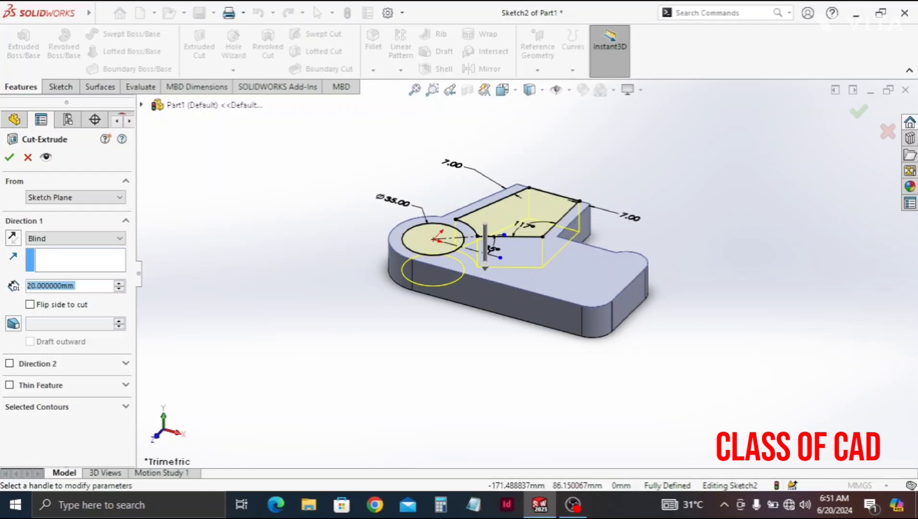
type("10")
key("Return")
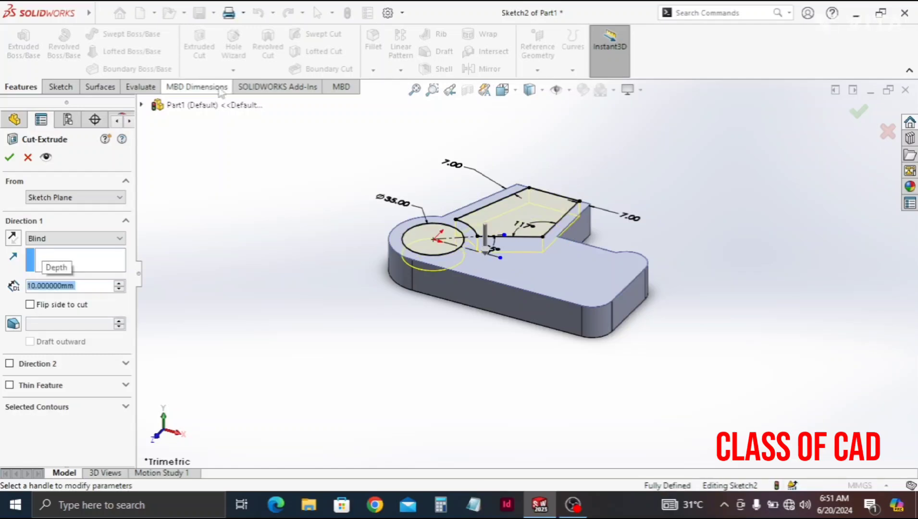
left_click(9, 157)
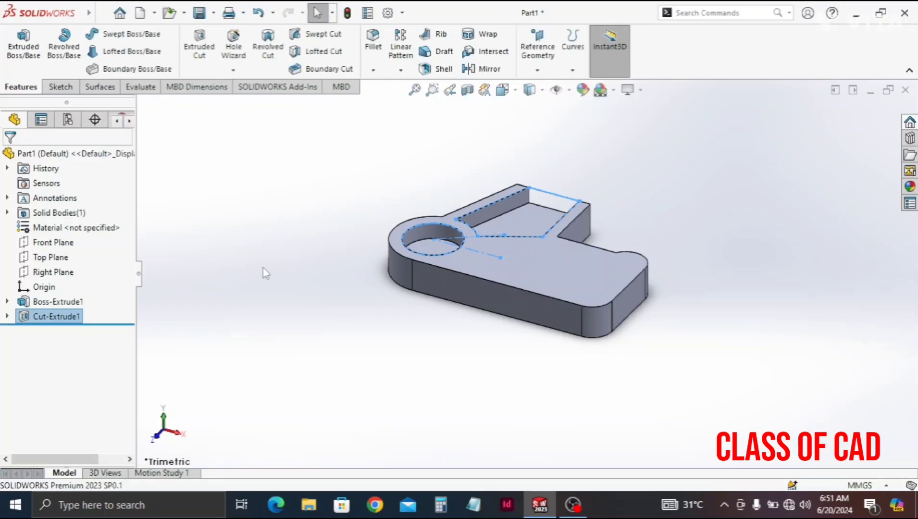
left_click(379, 381)
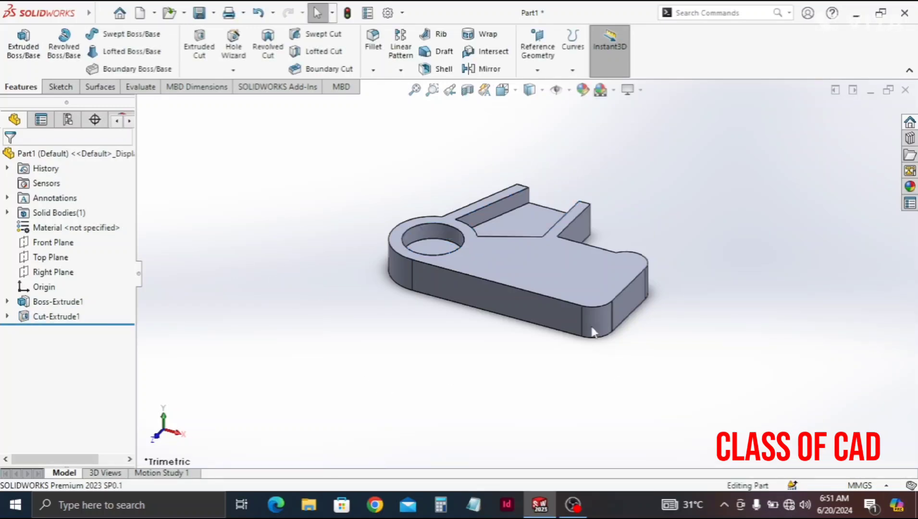
Start a sketch on the body's top face and draw a circle centred on the origin with a radius of about 25.6 mm.
left_click(577, 294)
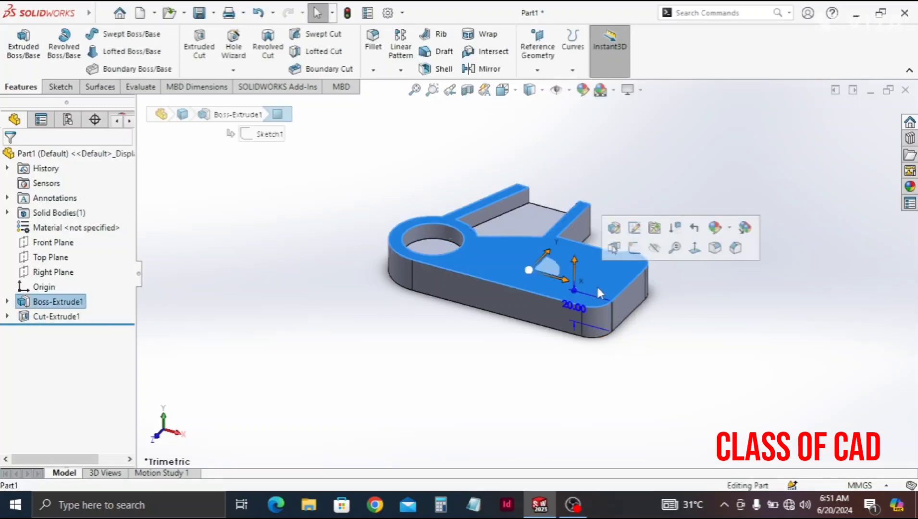
left_click(641, 248)
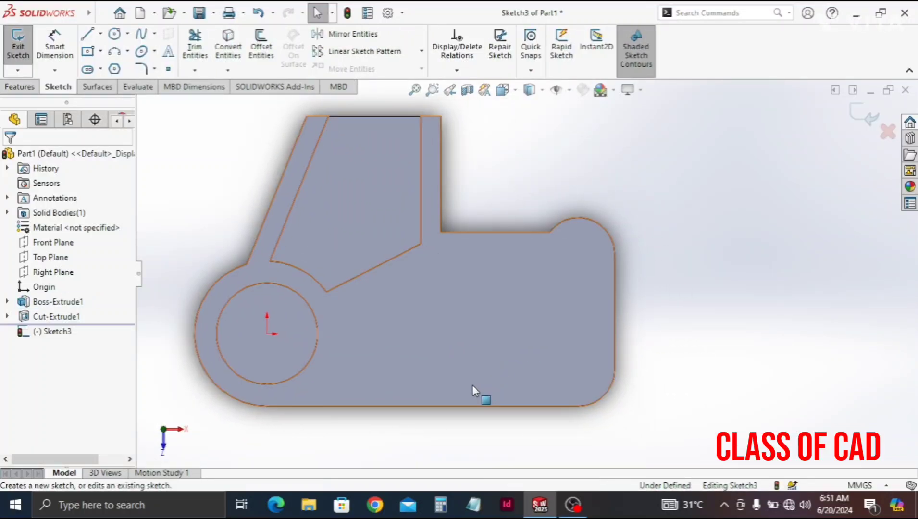
key("z")
left_click(115, 34)
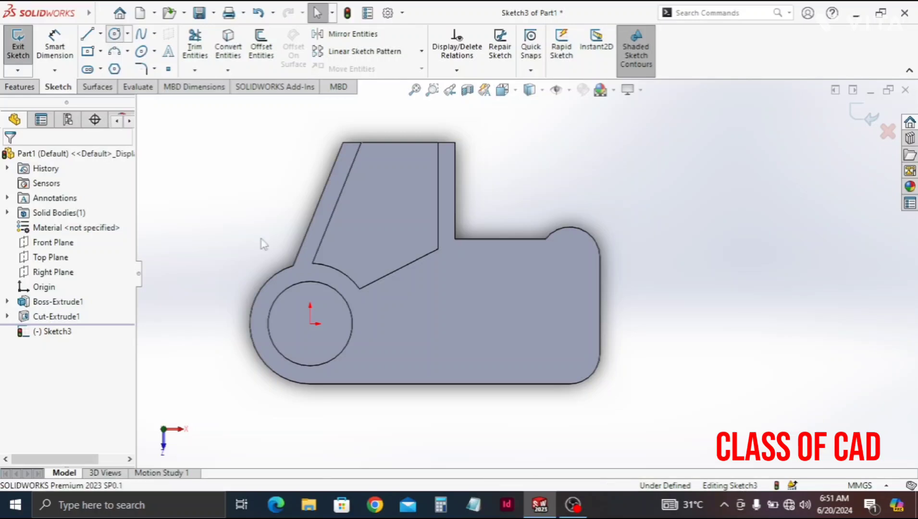
left_click(310, 324)
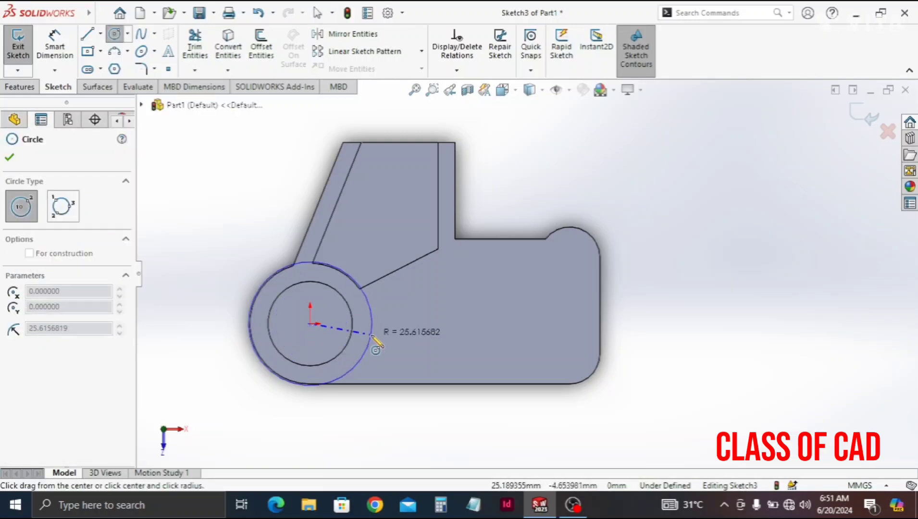
left_click(377, 342)
key("Escape")
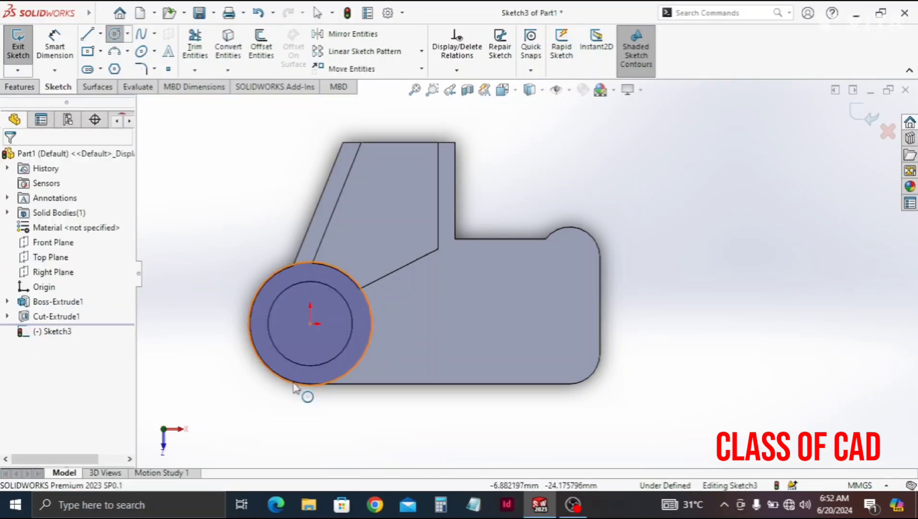
Enlarge the circle to a radius of about 36 mm, and add a relation that makes it match the body's rounded outer edge.
left_click_drag(280, 392, 270, 401)
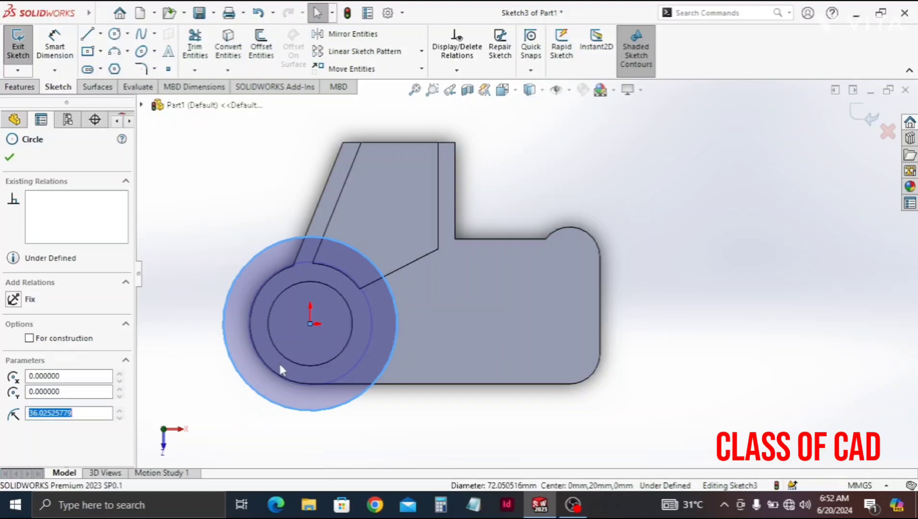
left_click(262, 396)
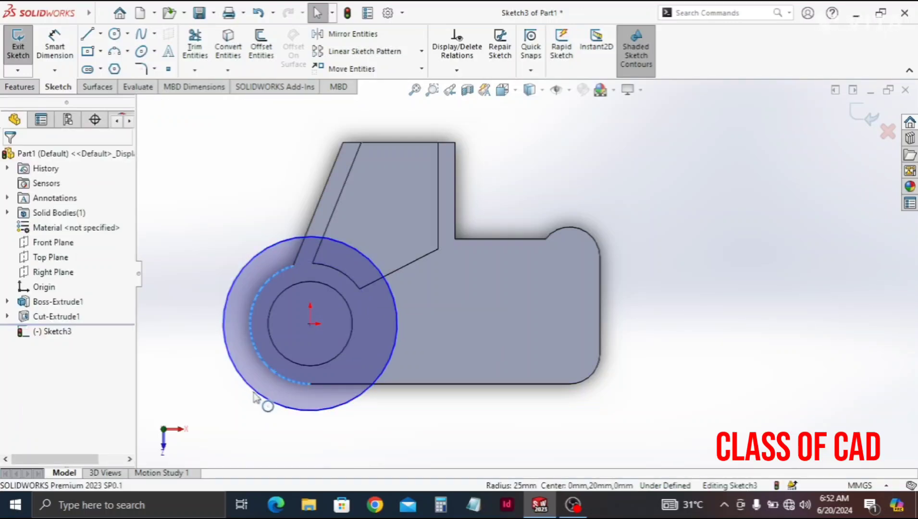
left_click(262, 396)
left_click(275, 370, "ctrl")
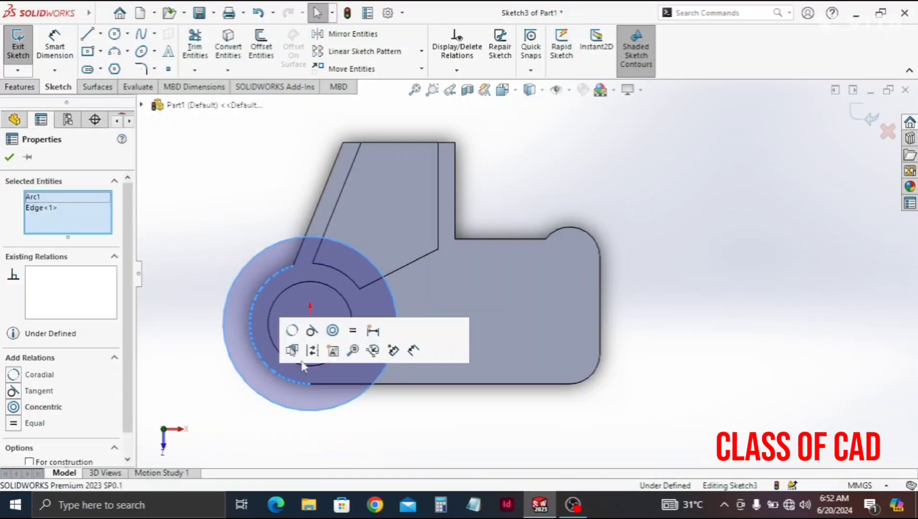
left_click(195, 285)
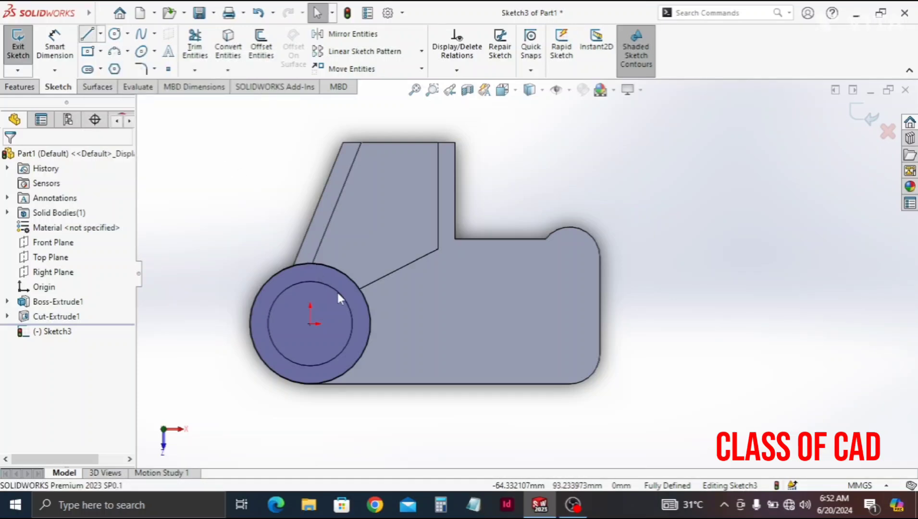
Sketch a horizontal line about 18.6 mm below the origin, from inside the large circle towards the body's lower-right corner.
key("l")
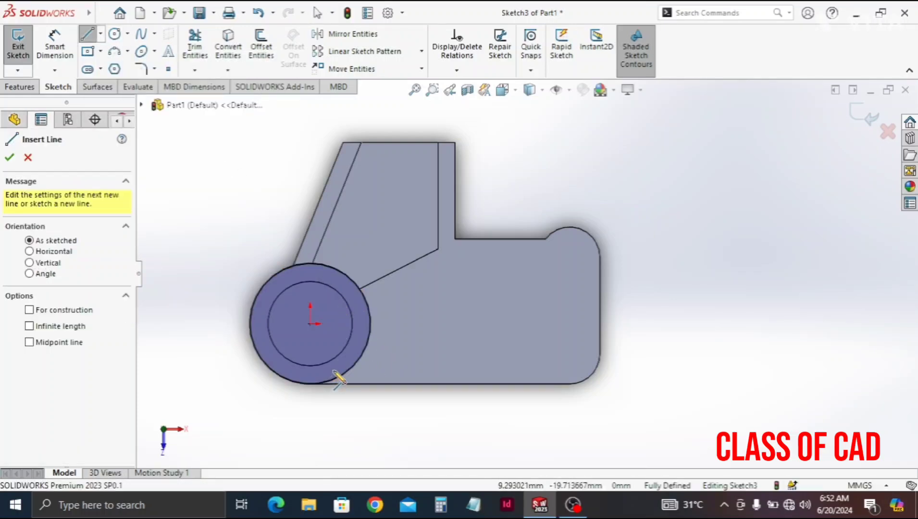
left_click(340, 369)
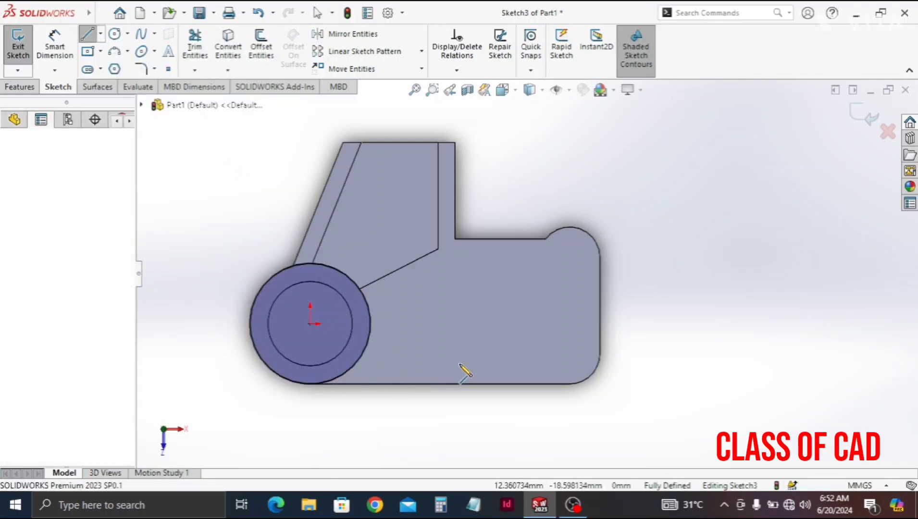
left_click(538, 369)
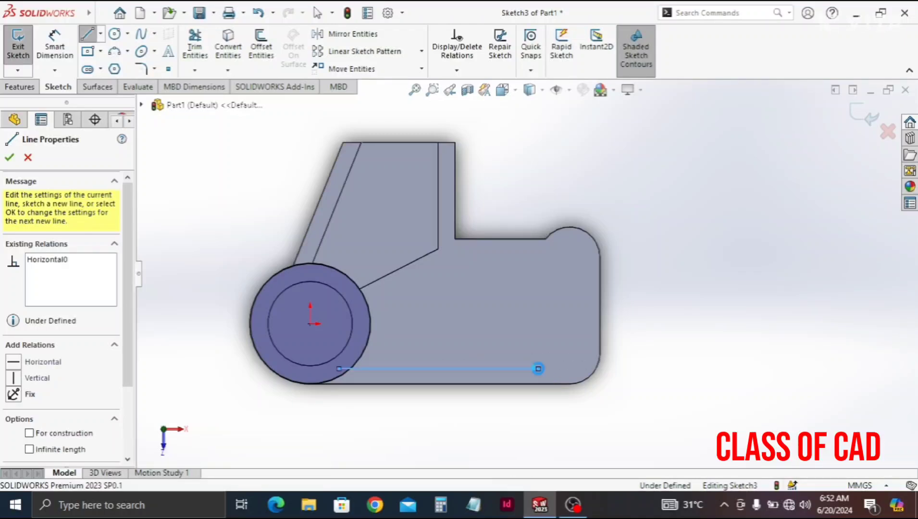
key("Escape")
key("Escape")
Sketch circles centred on the body's two right-hand rounded corners, the lower one with a radius of about 9.7 mm.
left_click(115, 34)
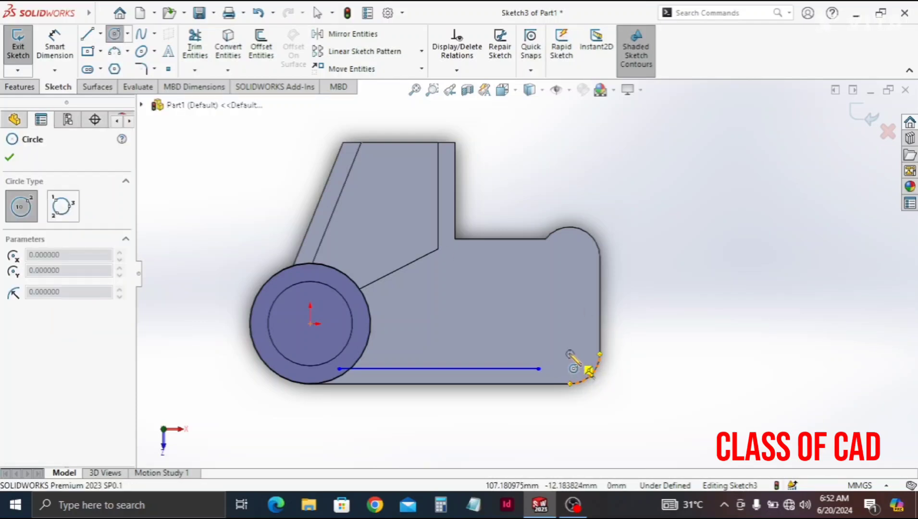
left_click(570, 354)
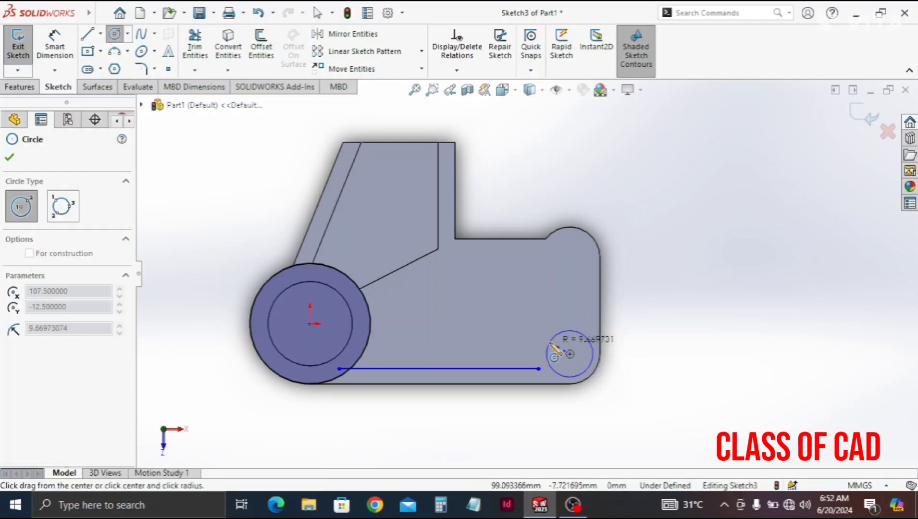
left_click(551, 343)
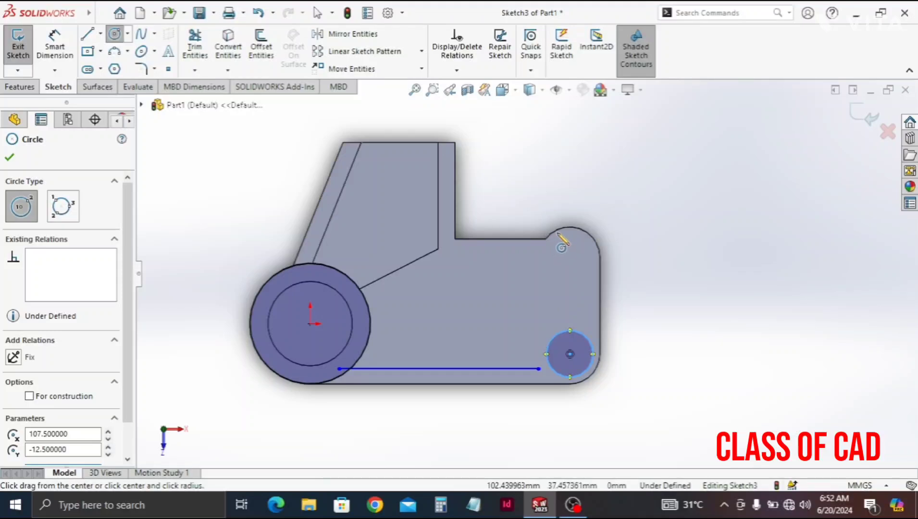
left_click(570, 257)
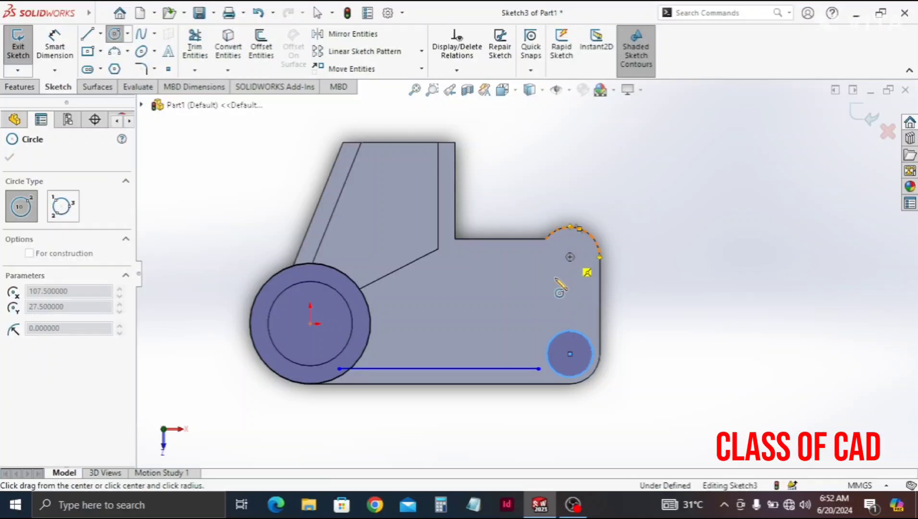
left_click(596, 256)
key("Escape")
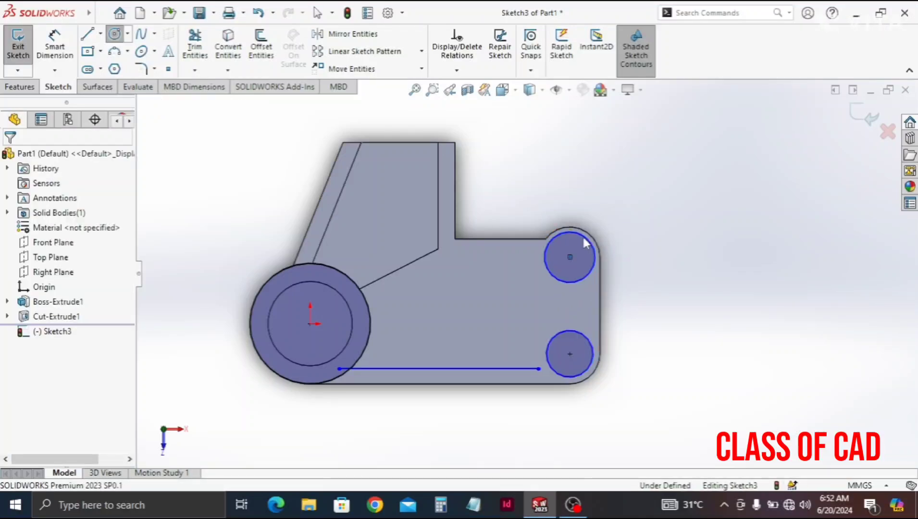
Constrain both small circles to match the rounded edges around them, using a Tangent relation for the upper one.
left_click(601, 250)
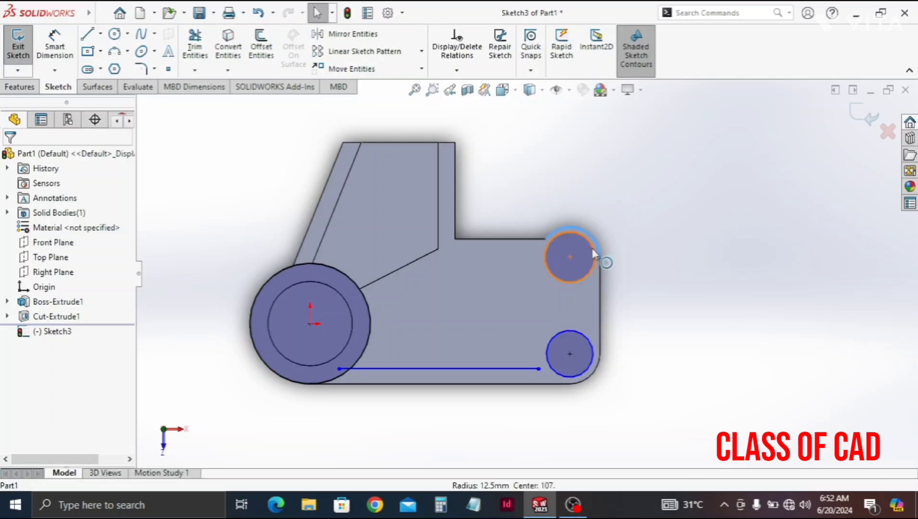
left_click(595, 255, "ctrl")
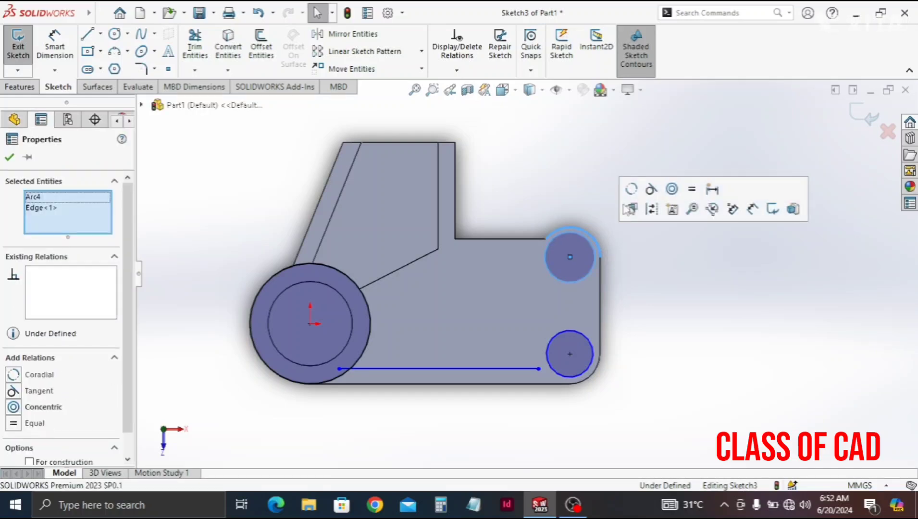
left_click(650, 190)
left_click(592, 383)
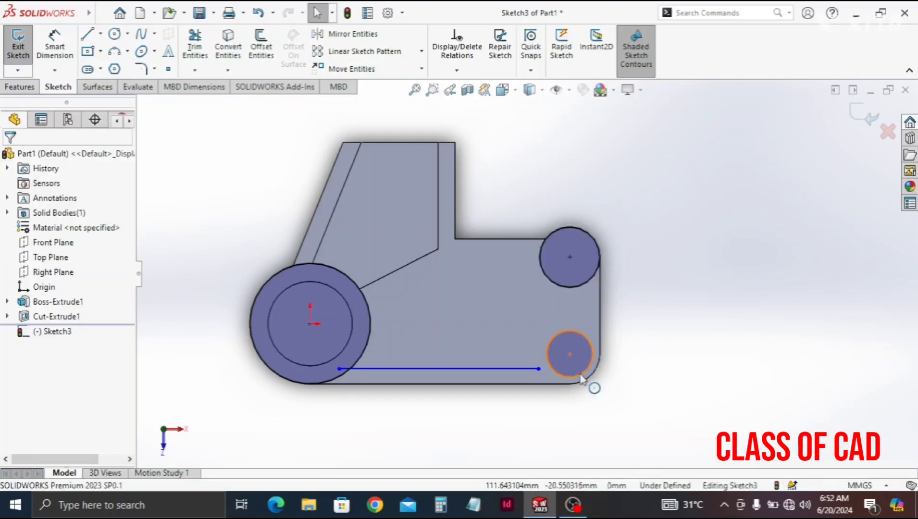
left_click(598, 375, "ctrl")
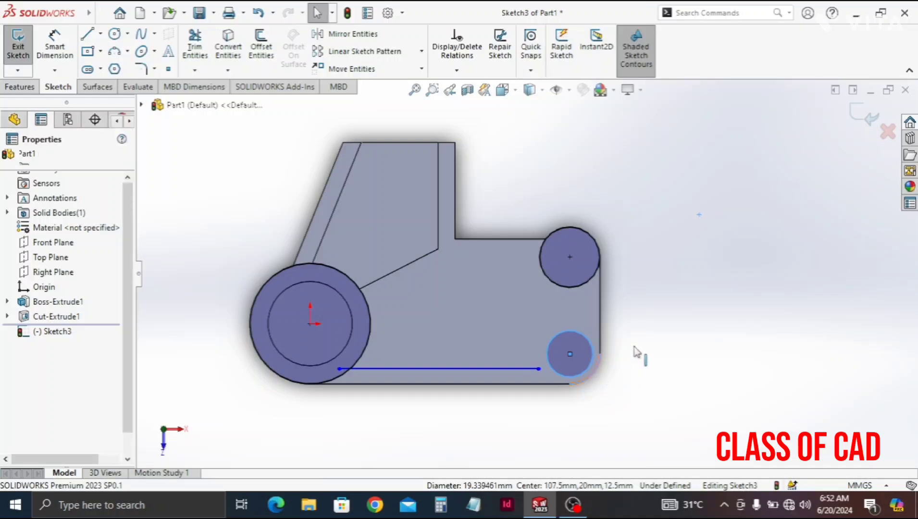
left_click(645, 321)
left_click(643, 400)
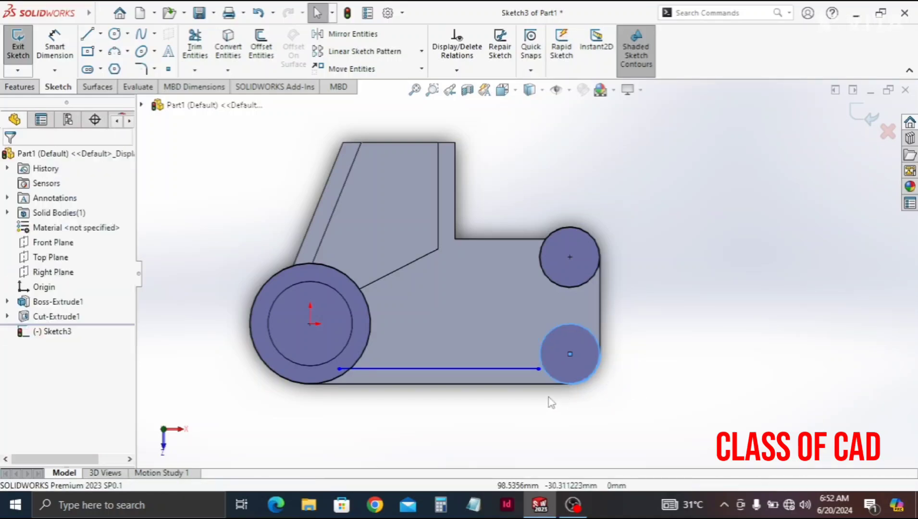
Extend the horizontal line's end into the lower small circle, and sketch a vertical line about 26 mm long linking the two small circles.
left_click_drag(539, 369, 555, 369)
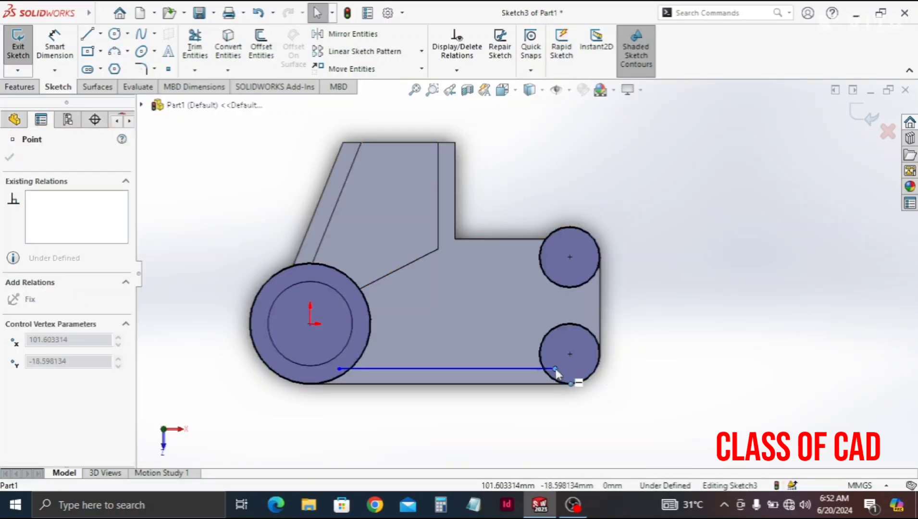
left_click(213, 135)
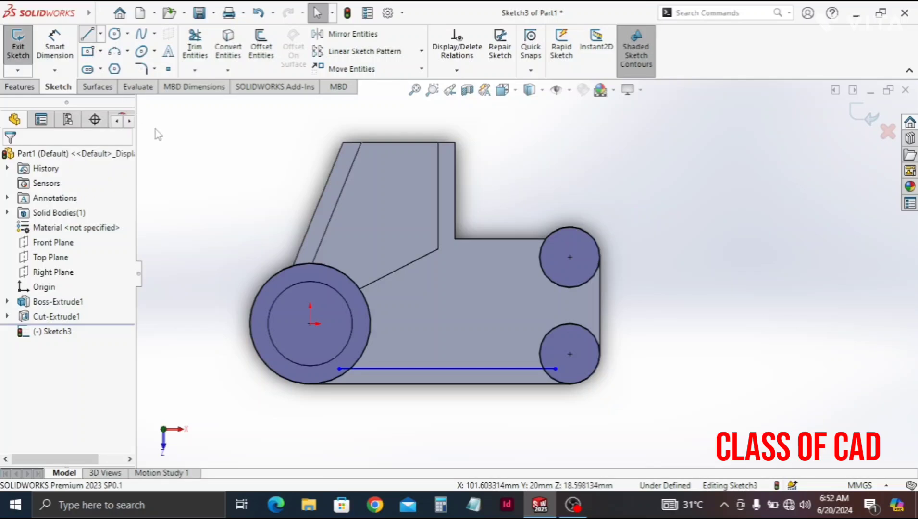
key("l")
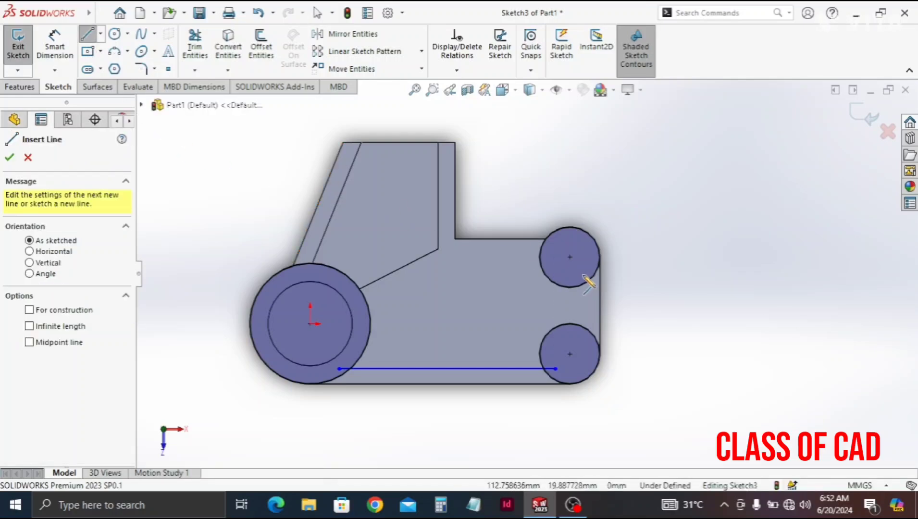
left_click(583, 277)
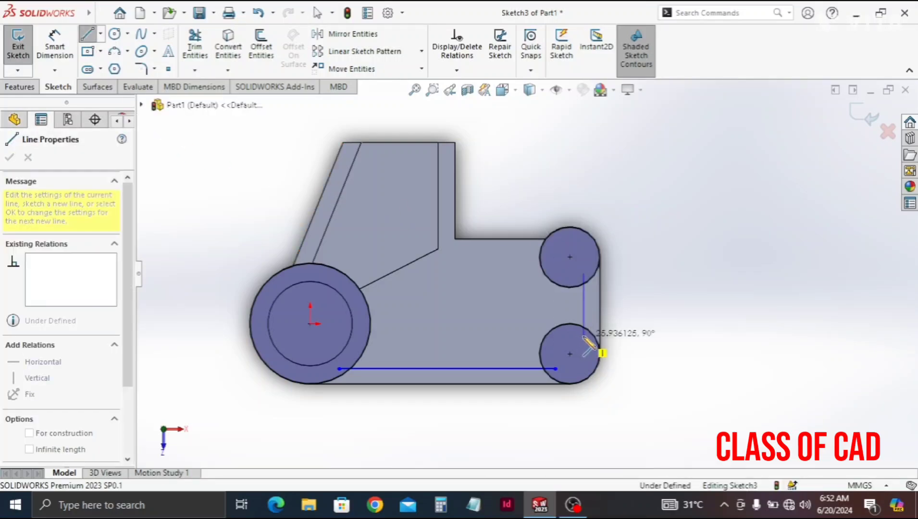
double_click(584, 336)
key("Escape")
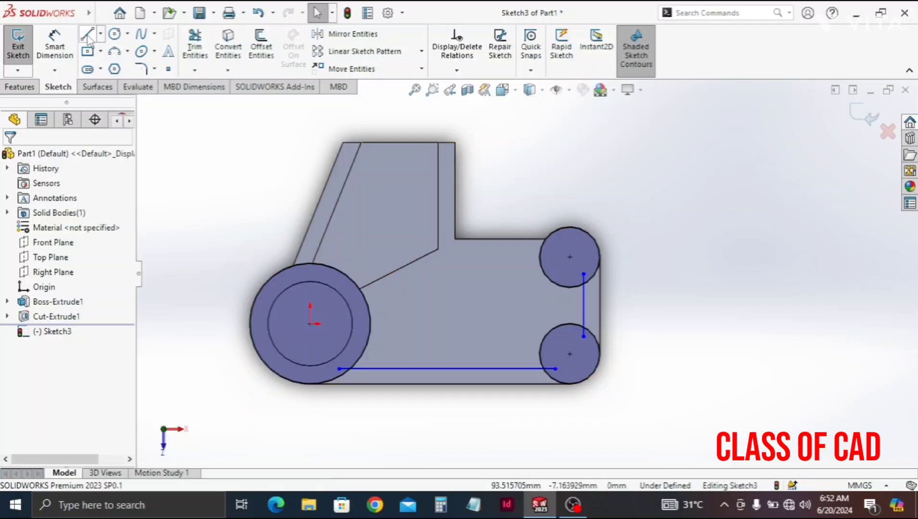
Sketch a horizontal line leftward from the upper small circle, continued by a sloped line running down into the large circle.
left_click(88, 39)
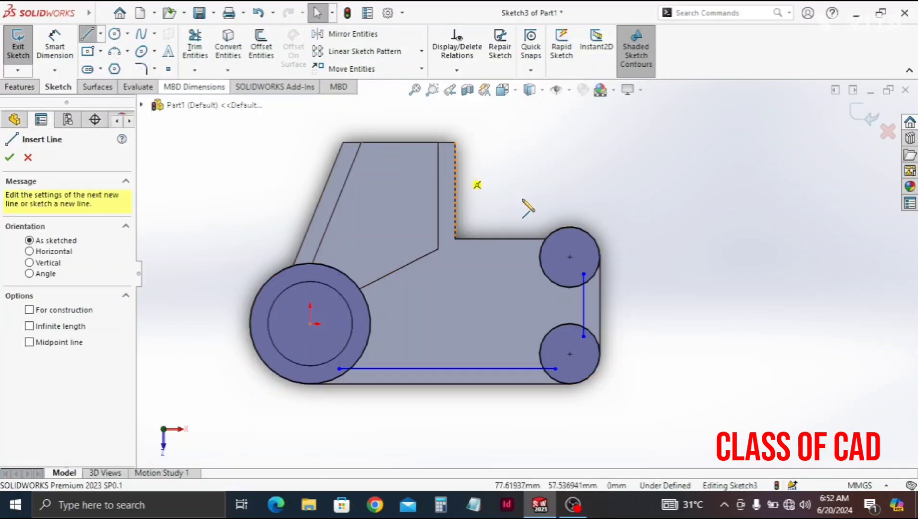
left_click(570, 258)
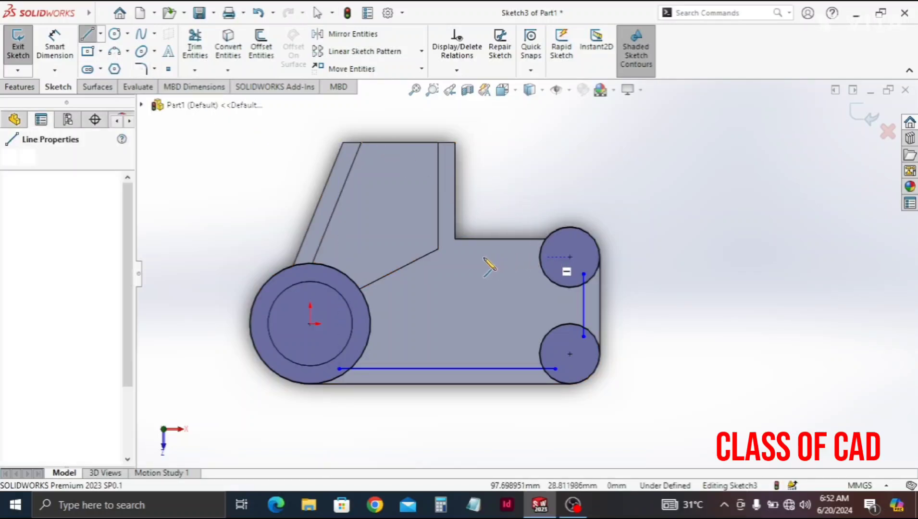
left_click(455, 257)
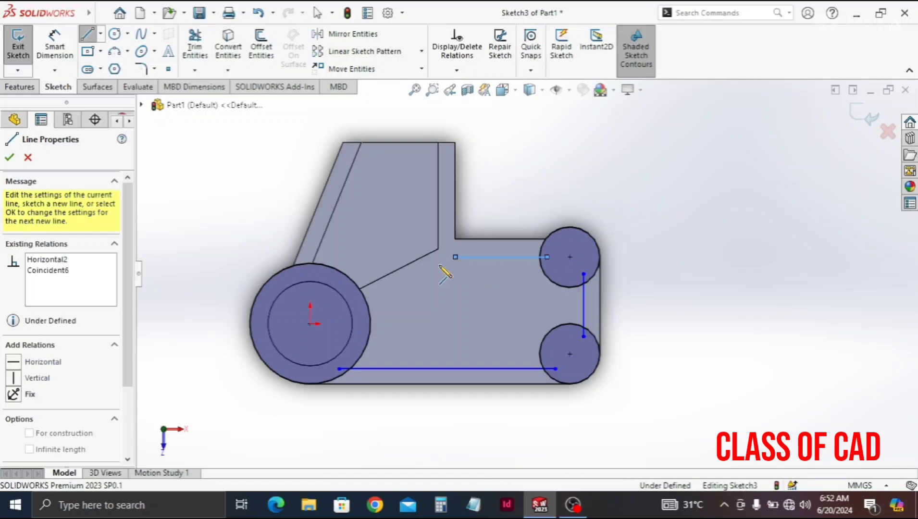
left_click(362, 308)
key("Escape")
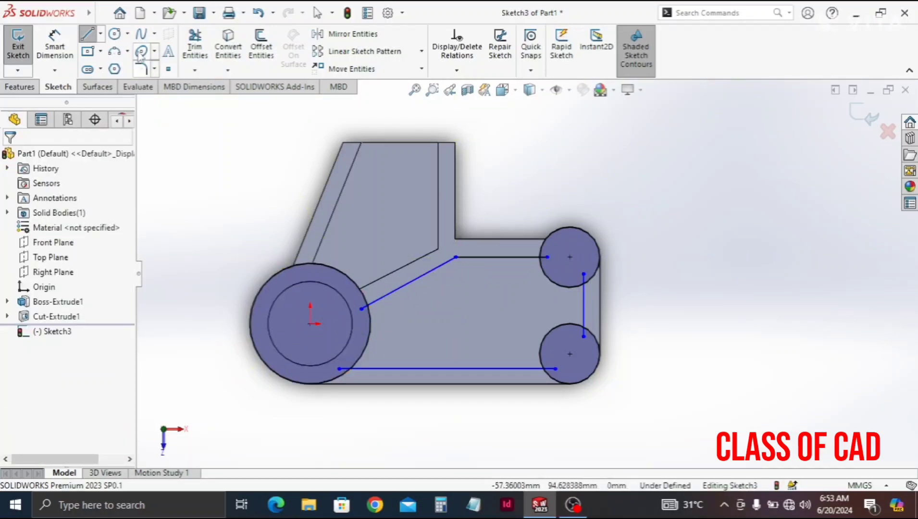
Trim the overhanging line ends and the outer arcs of all three circles, leaving one closed pocket profile.
left_click(195, 48)
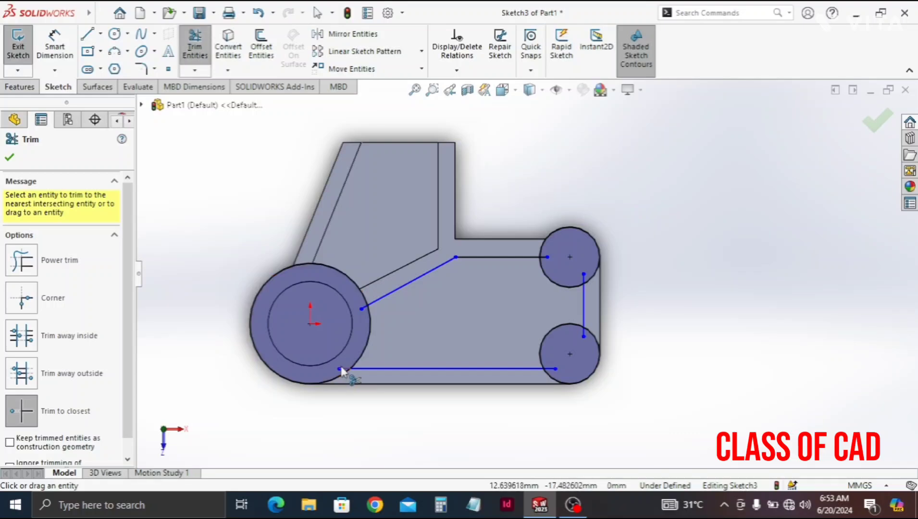
left_click(341, 369)
left_click(362, 308)
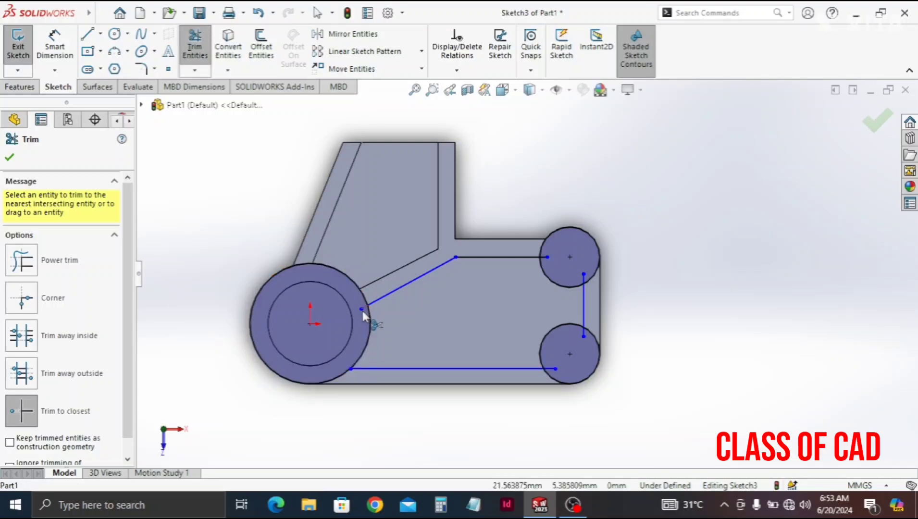
left_click(362, 295)
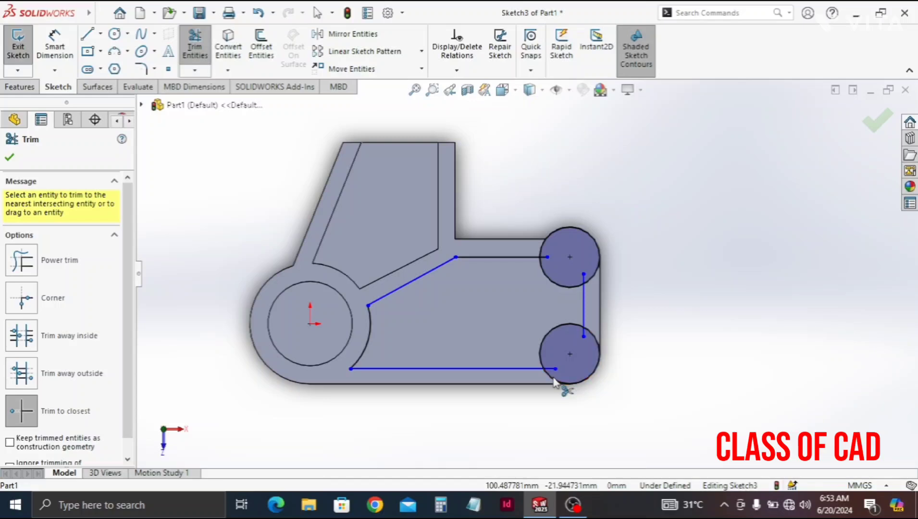
left_click(555, 380)
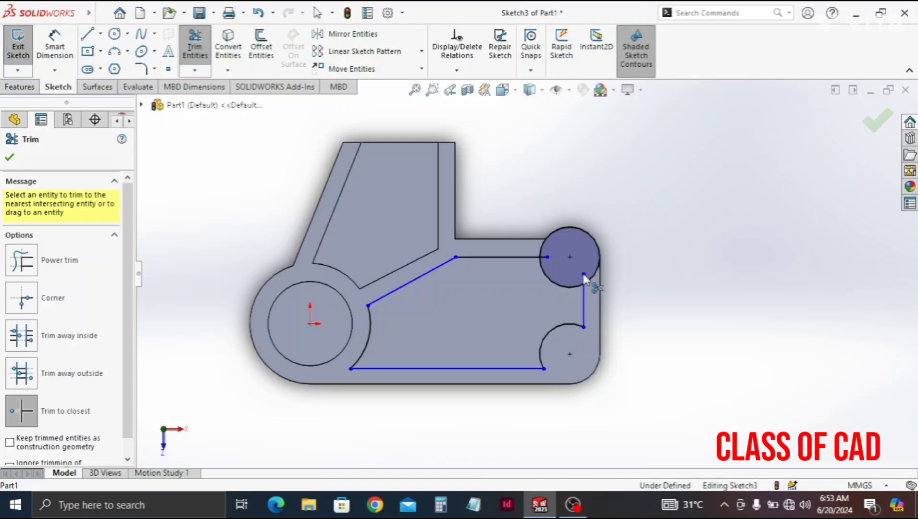
left_click(596, 275)
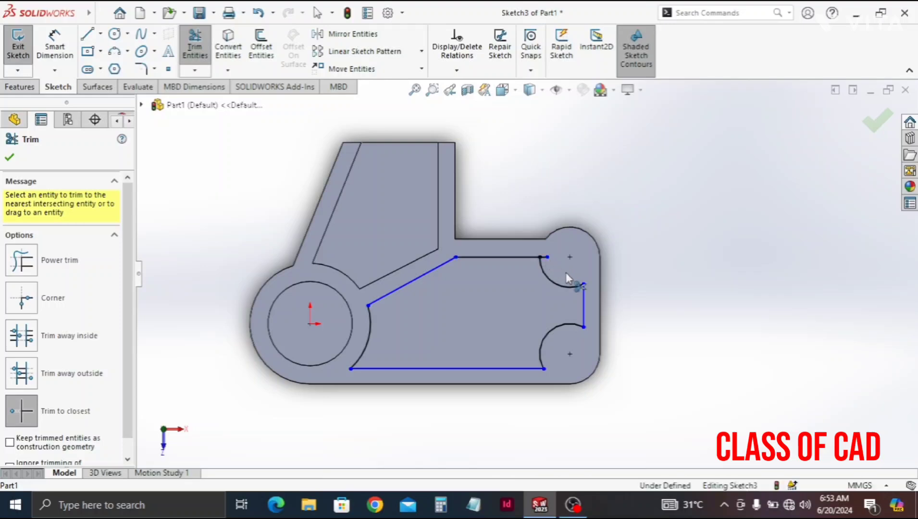
left_click(547, 258)
key("Escape")
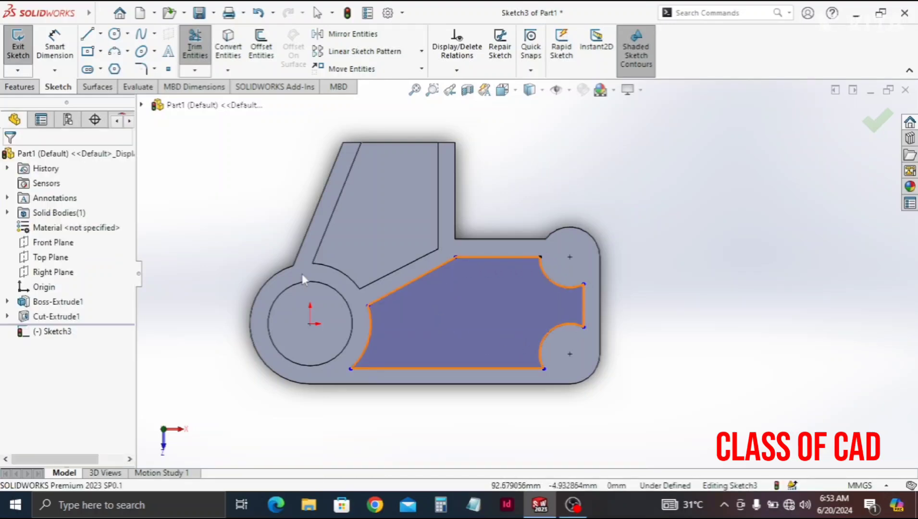
left_click(53, 57)
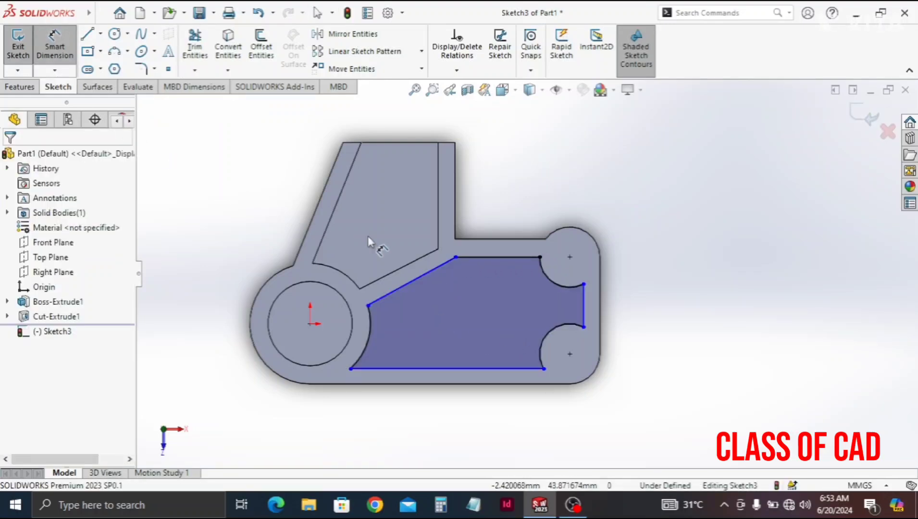
left_click(440, 266)
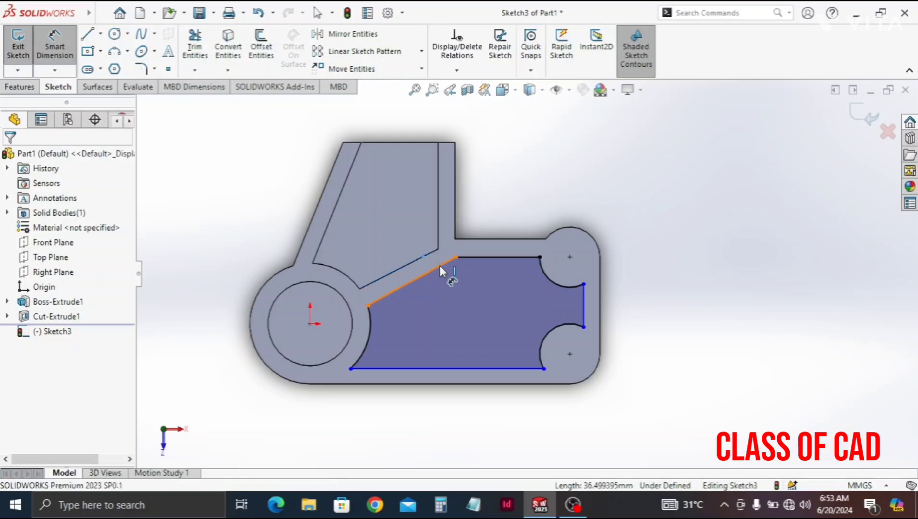
key("Escape")
Make the sloped sketch line parallel to the slanted lower edge of the upper pocket.
left_click(437, 267)
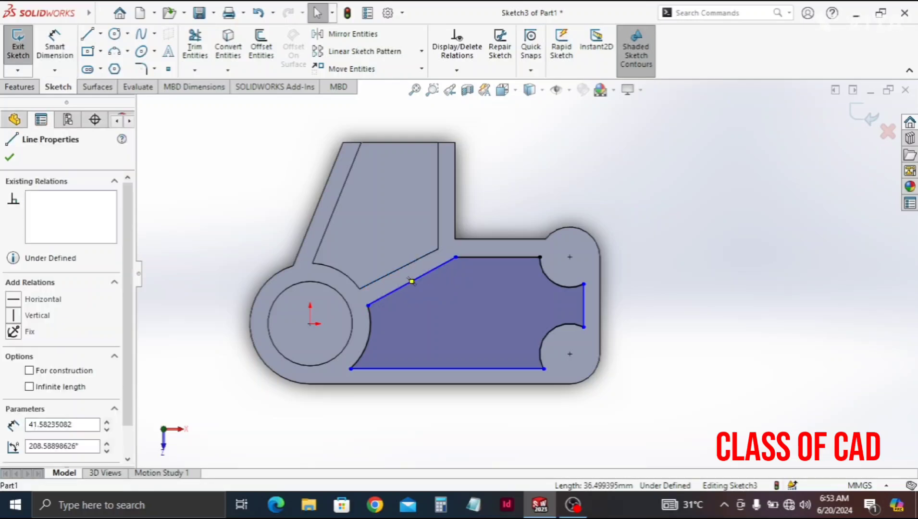
left_click(424, 256, "ctrl")
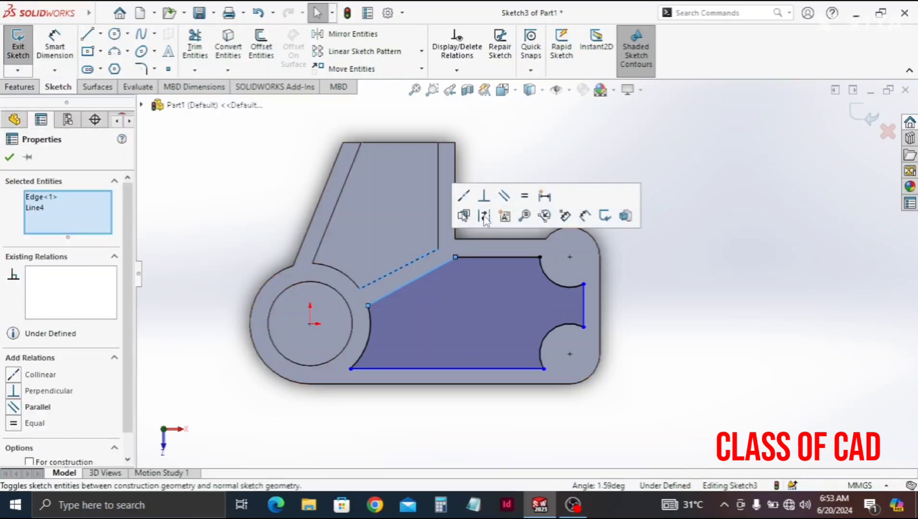
left_click(504, 201)
left_click(510, 143)
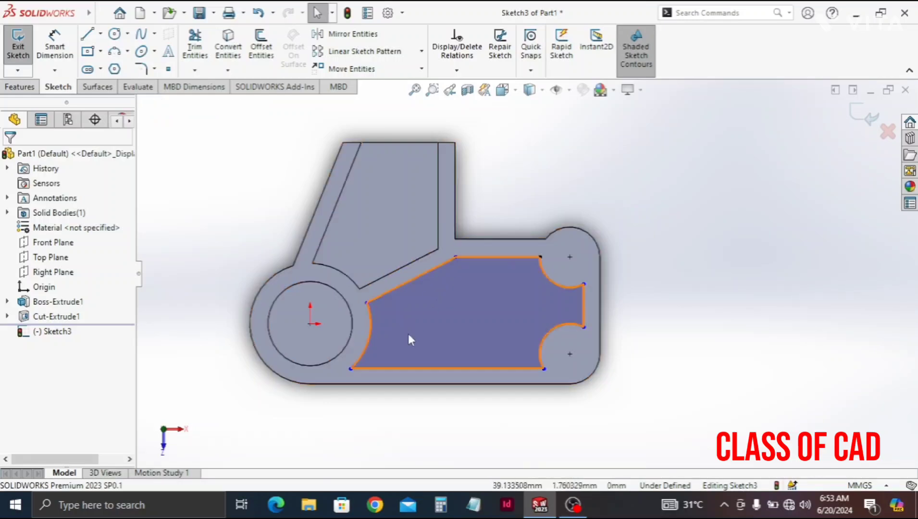
Dimension the distance between the sloped sketch line and the upper pocket's slanted edge as 7 mm.
left_click(55, 46)
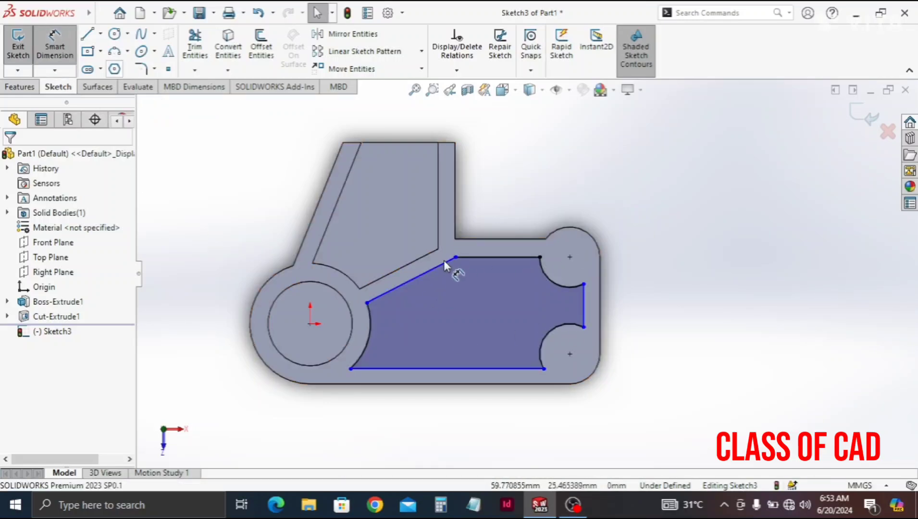
left_click(424, 259)
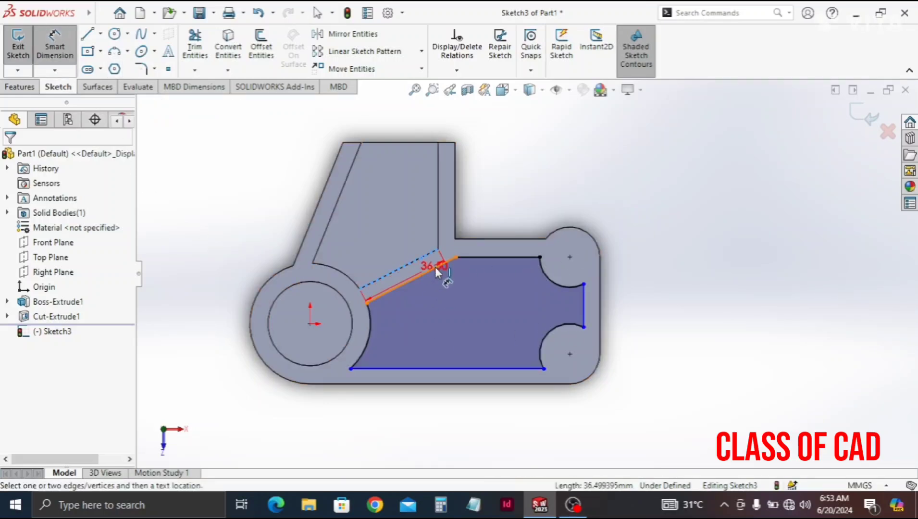
left_click(477, 233)
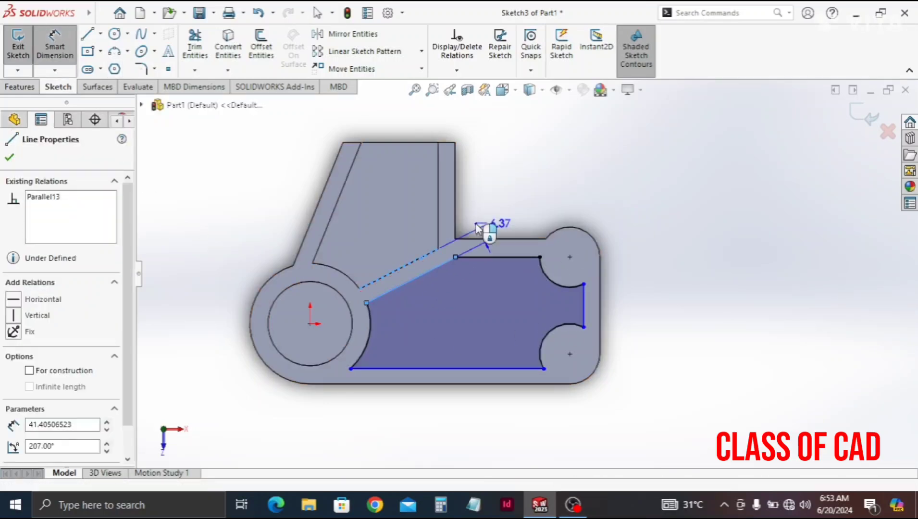
left_click(474, 191)
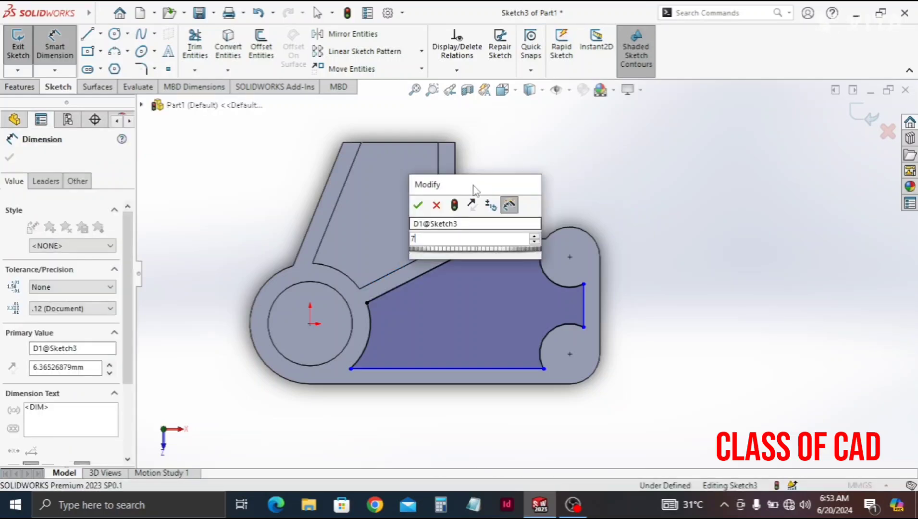
type("7")
key("Escape")
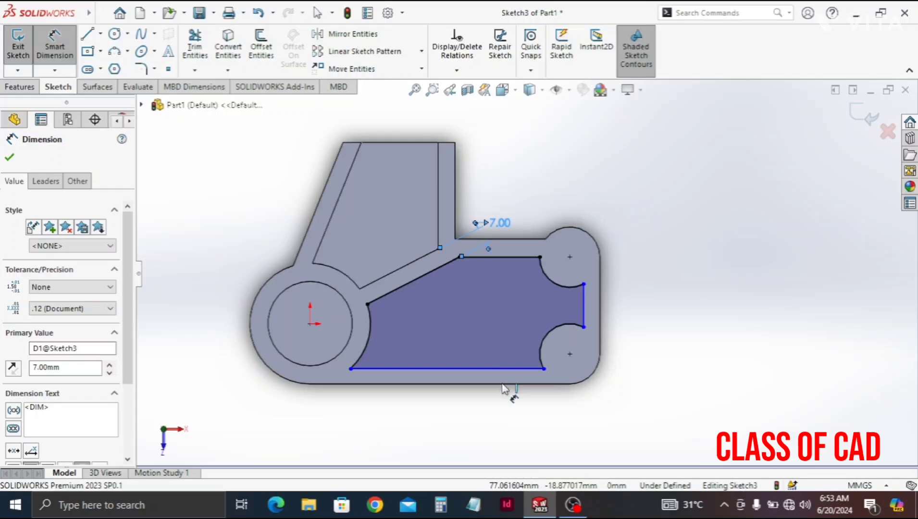
Dimension the profile's bottom horizontal line 7 mm from the body's lower edge.
left_click(498, 369)
left_click(503, 384)
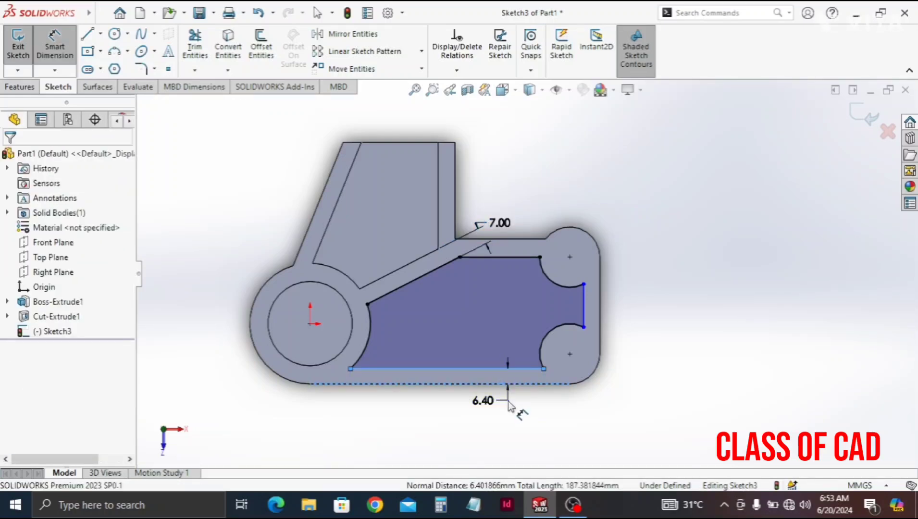
left_click(508, 402)
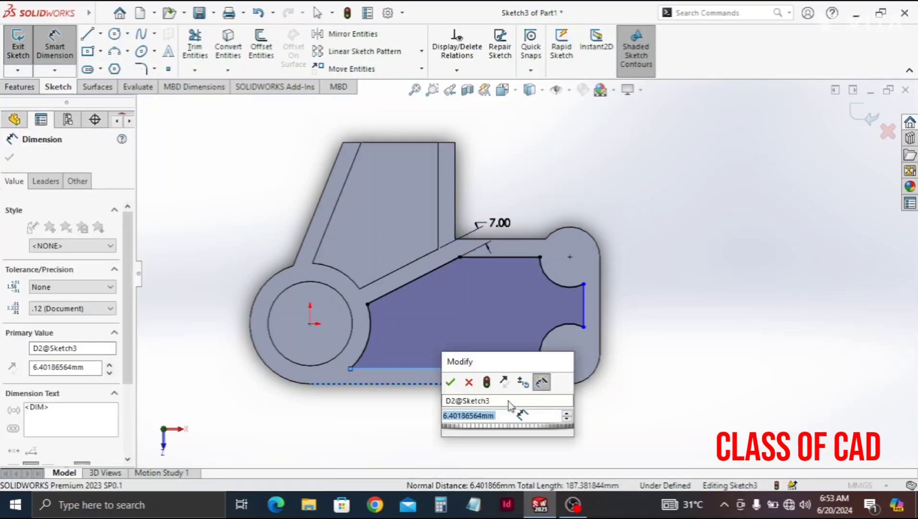
type("7")
key("Return")
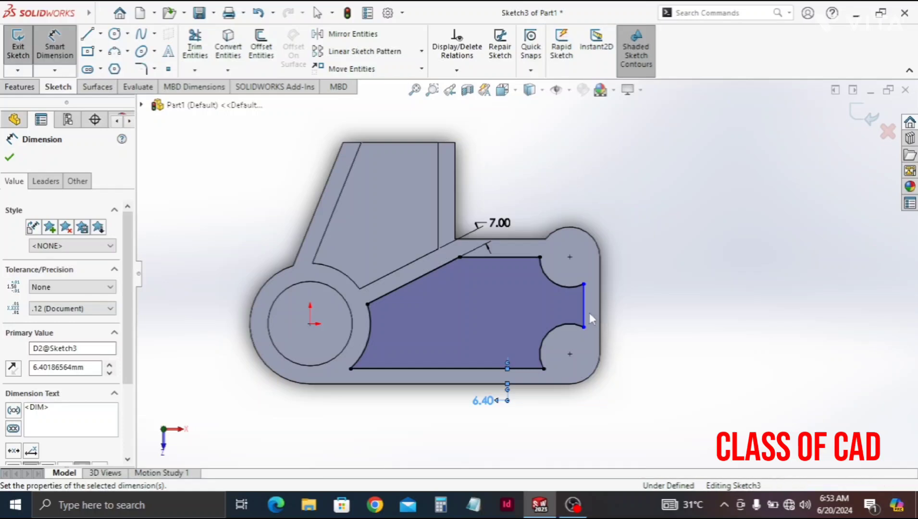
Dimension the profile's short vertical line 7 mm from the body's right edge.
left_click(601, 329)
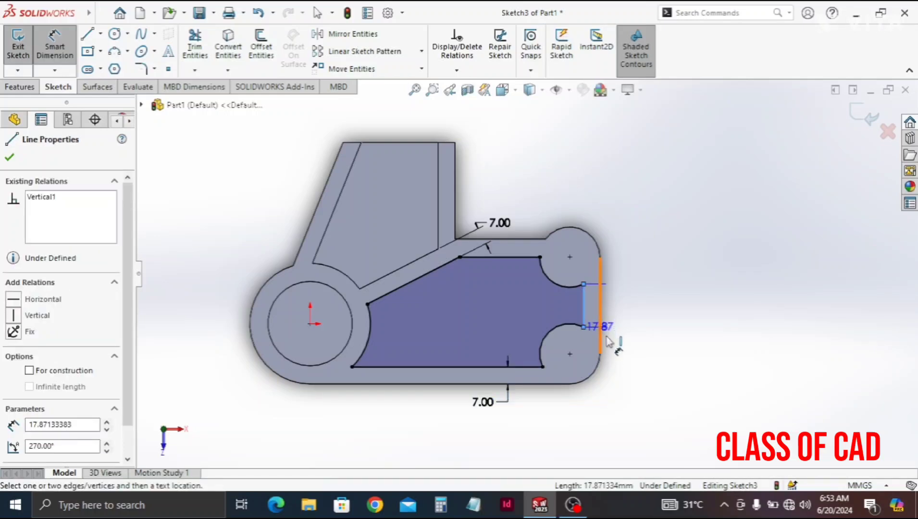
left_click(600, 323)
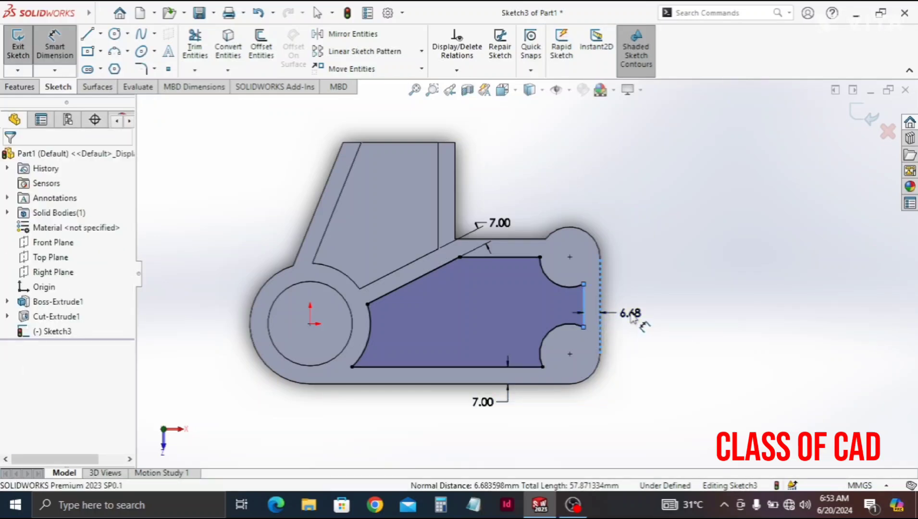
left_click(631, 317)
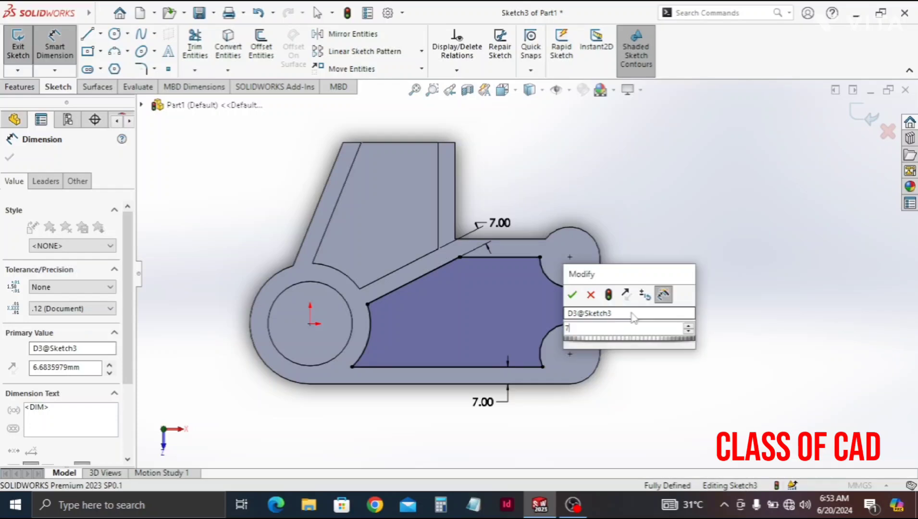
key("Escape")
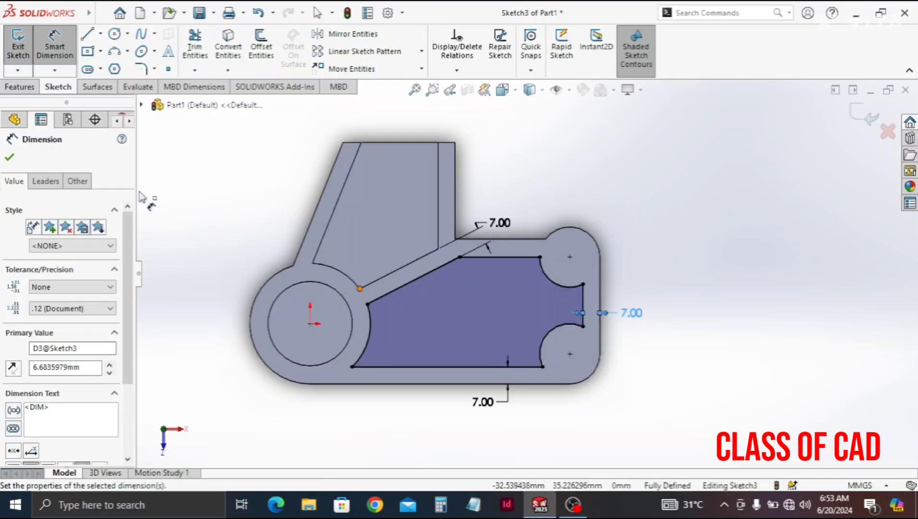
left_click(10, 157)
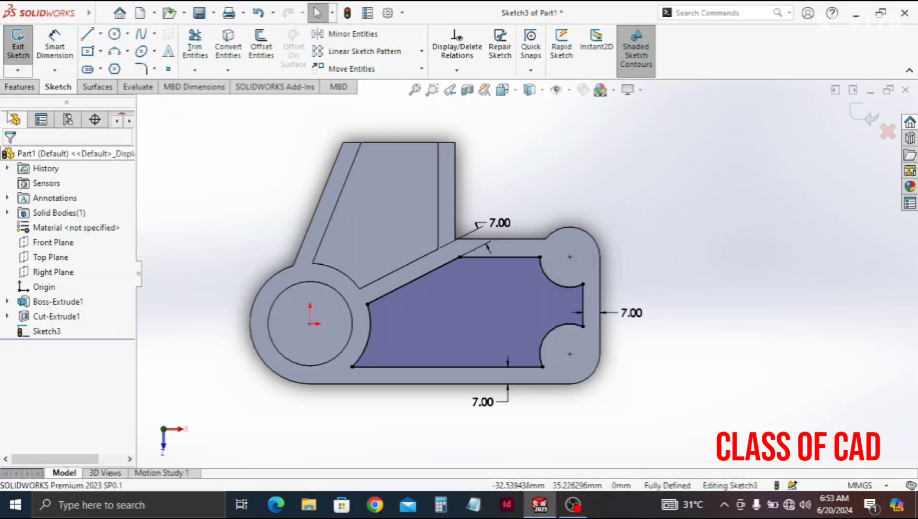
Cut the closed profile into the body as a blind Extruded Cut 10 mm deep.
left_click(20, 87)
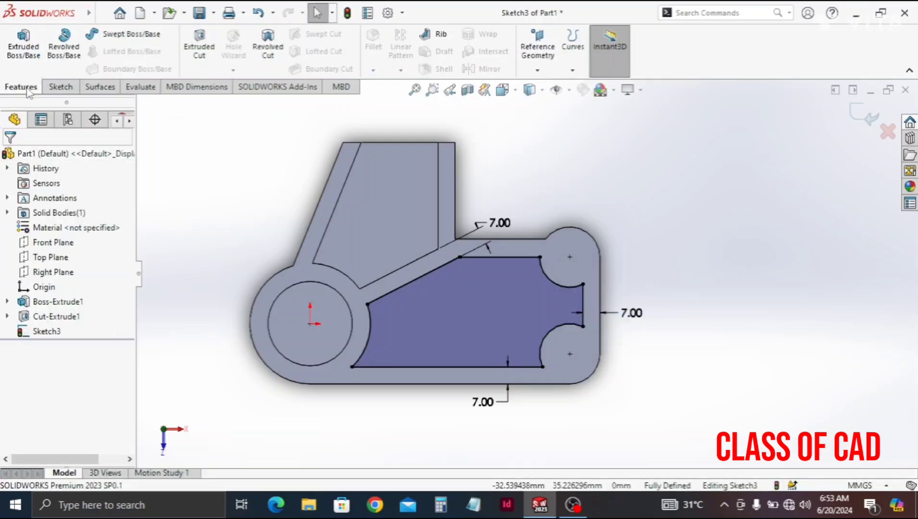
left_click(182, 54)
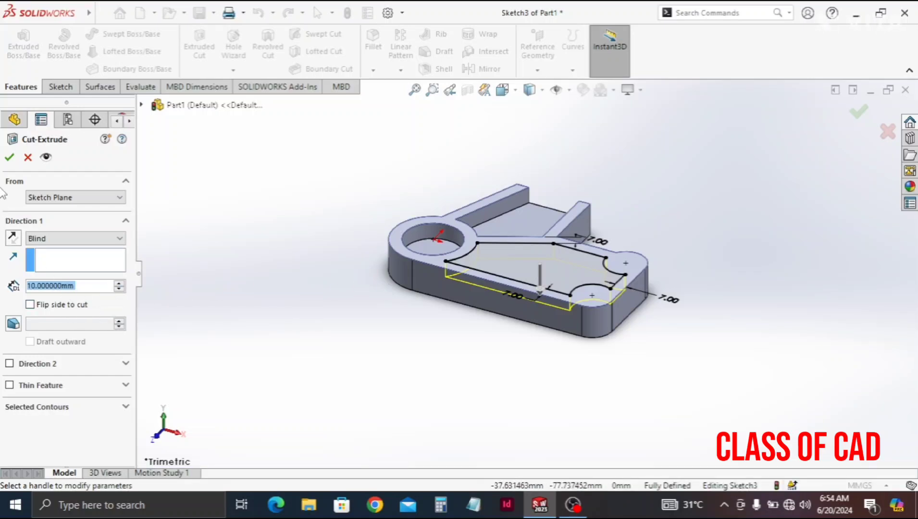
left_click(10, 160)
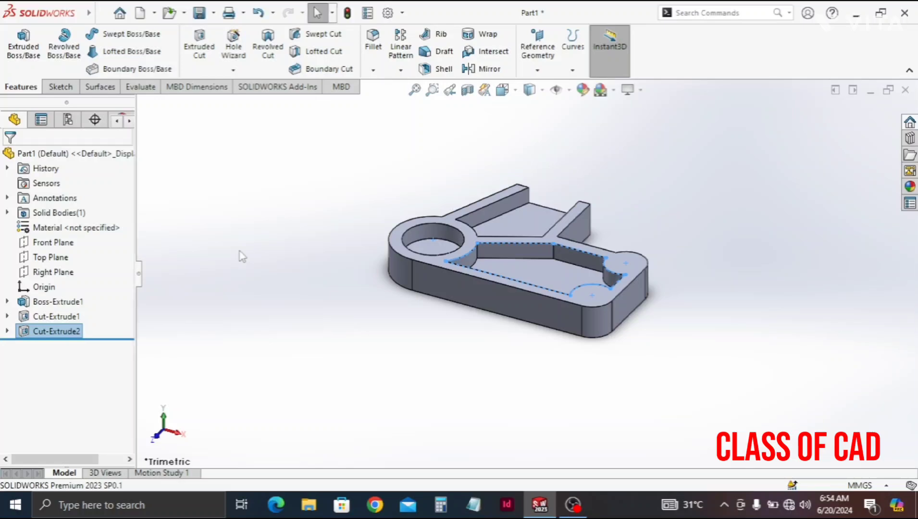
left_click(667, 391)
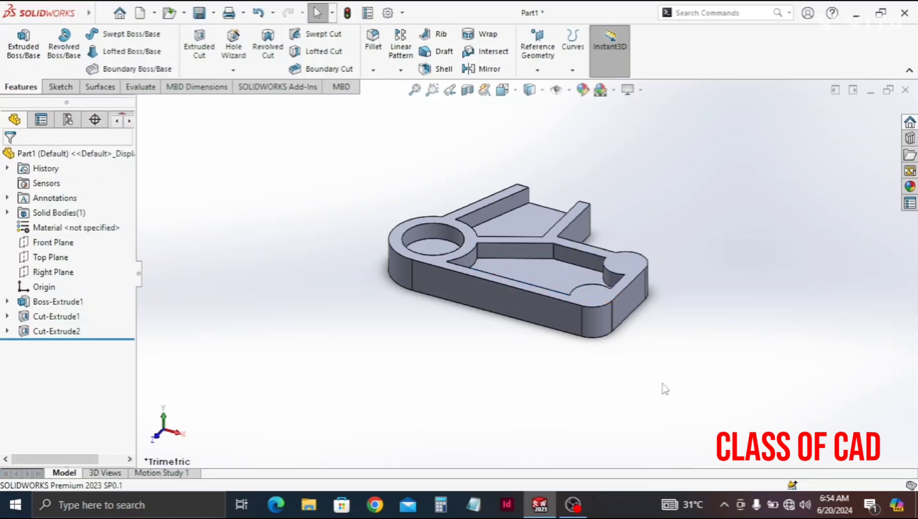
Start a sketch on the body's top face and draw a small circle centred on the upper-right rounded corner.
left_click(625, 254)
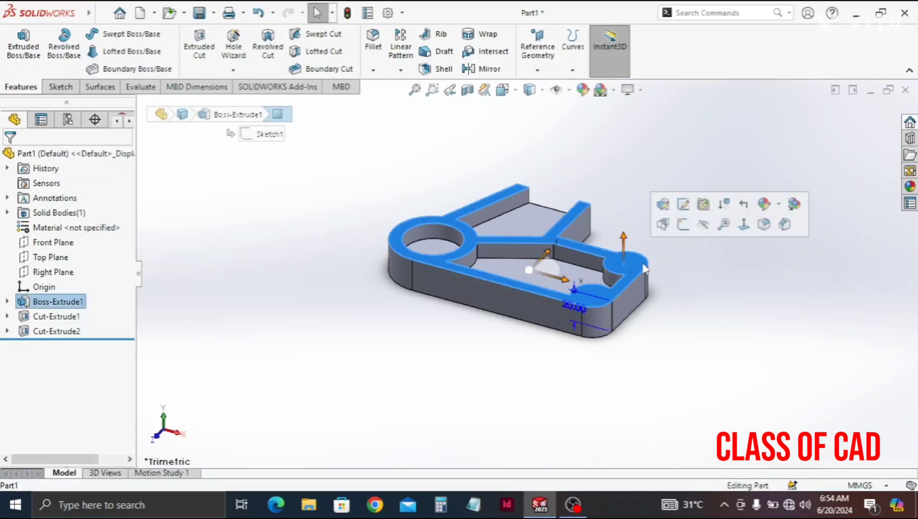
left_click(685, 227)
left_click(114, 34)
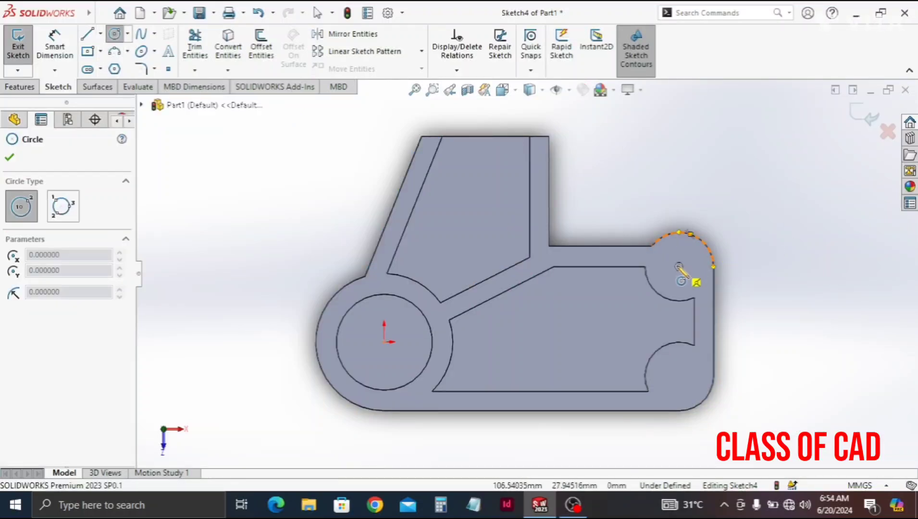
left_click(679, 267)
left_click(692, 266)
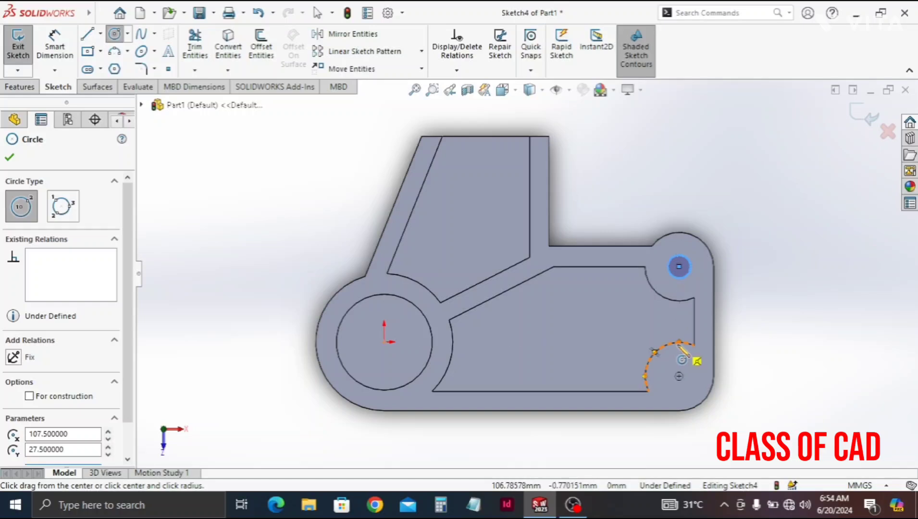
Draw a second circle about 9.3 mm in diameter centred on the lower-right rounded corner and make both small circles equal.
left_click(679, 377)
left_click(691, 376)
key("Escape")
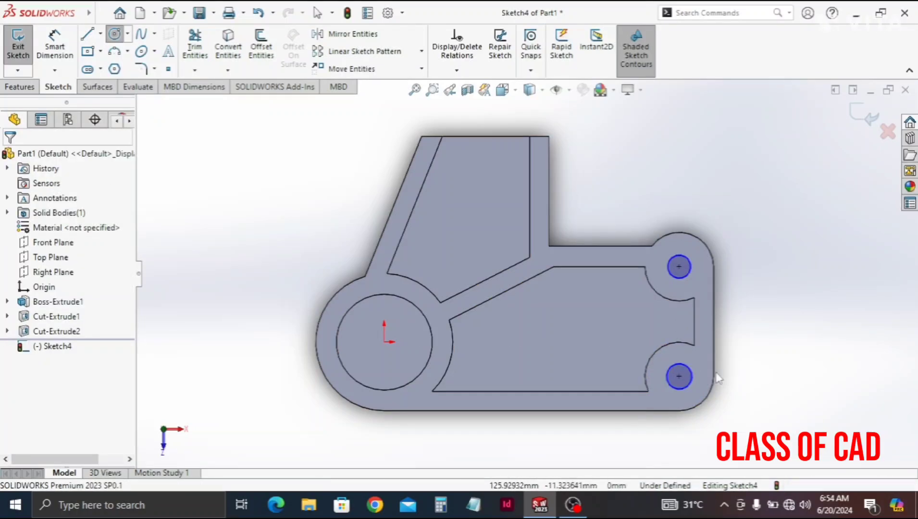
key("Escape")
left_click(683, 277)
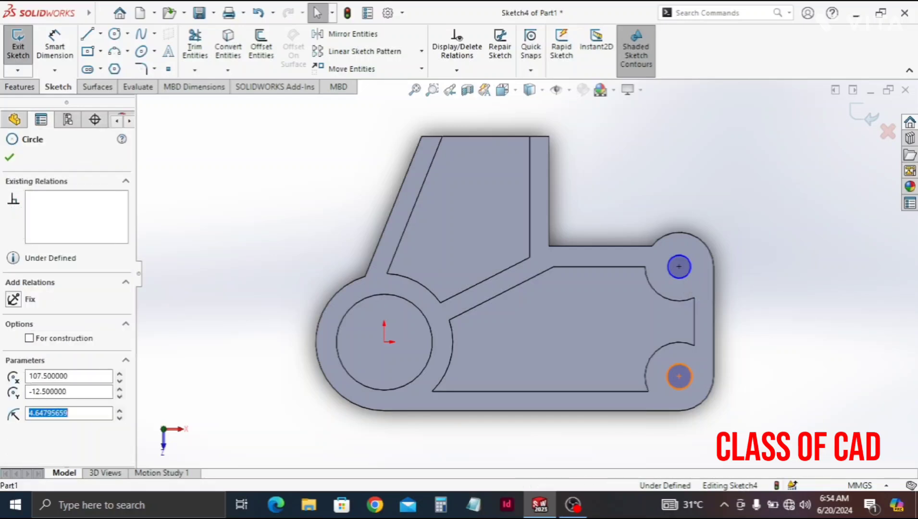
left_click(692, 291, "ctrl")
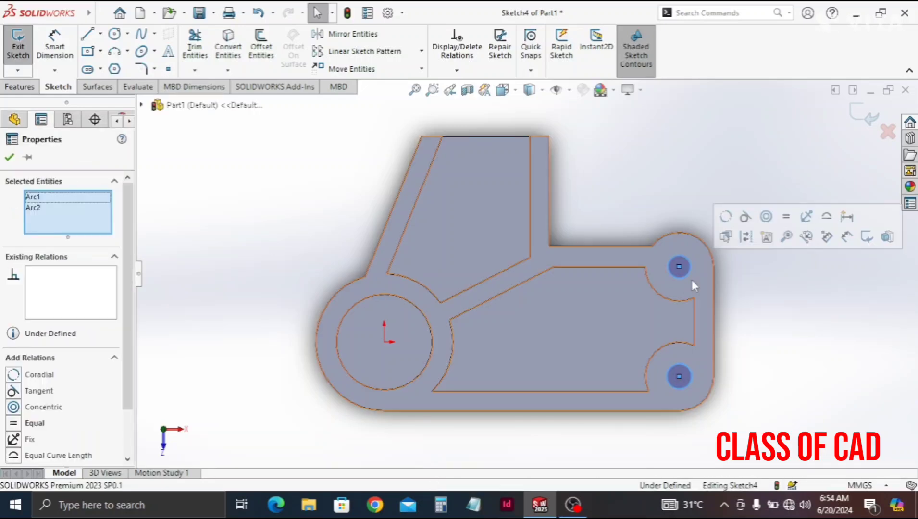
left_click(786, 220)
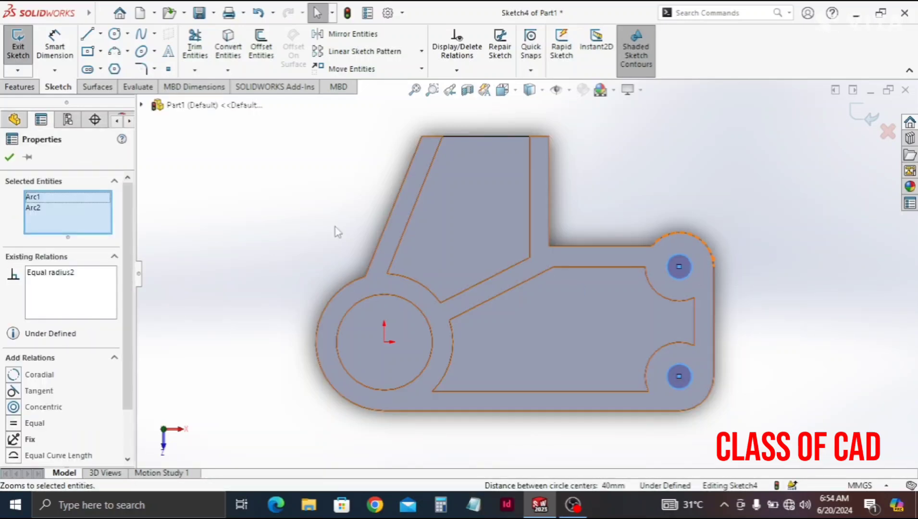
left_click(9, 157)
Dimension the upper small circle's diameter to 12 mm.
left_click(55, 45)
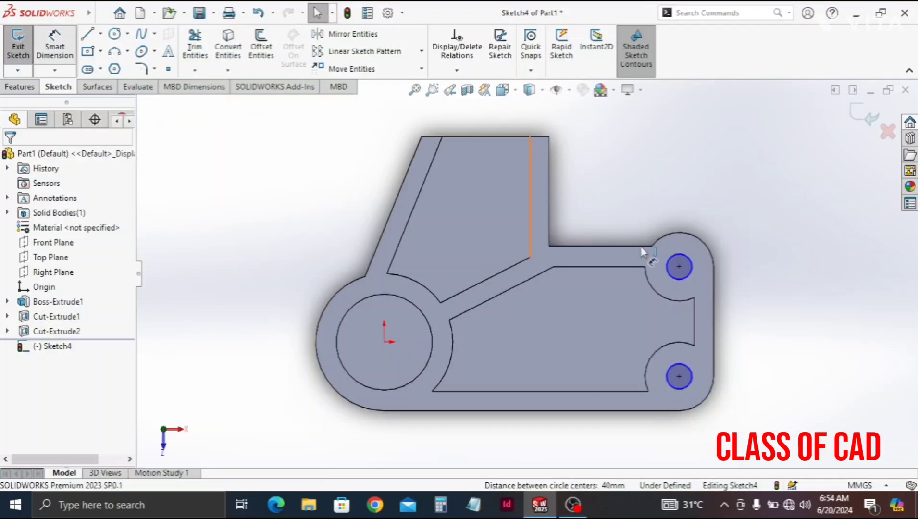
left_click(678, 262)
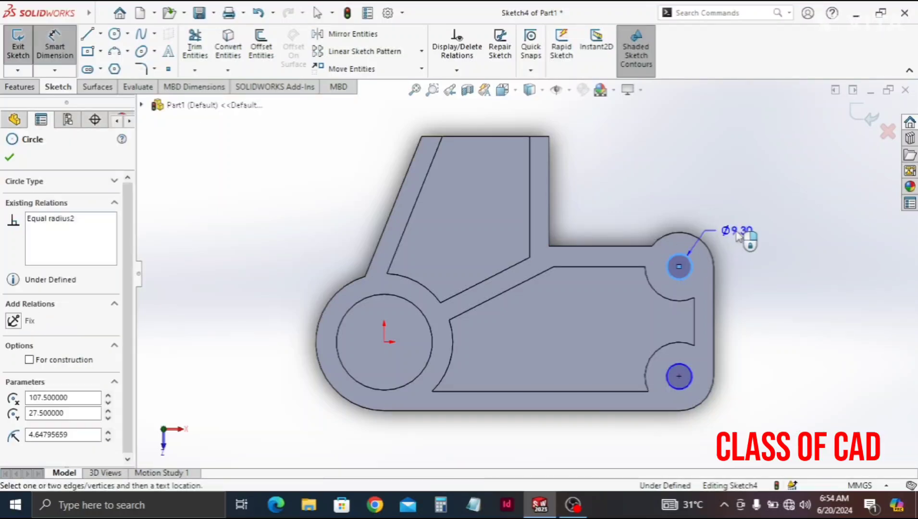
left_click(745, 235)
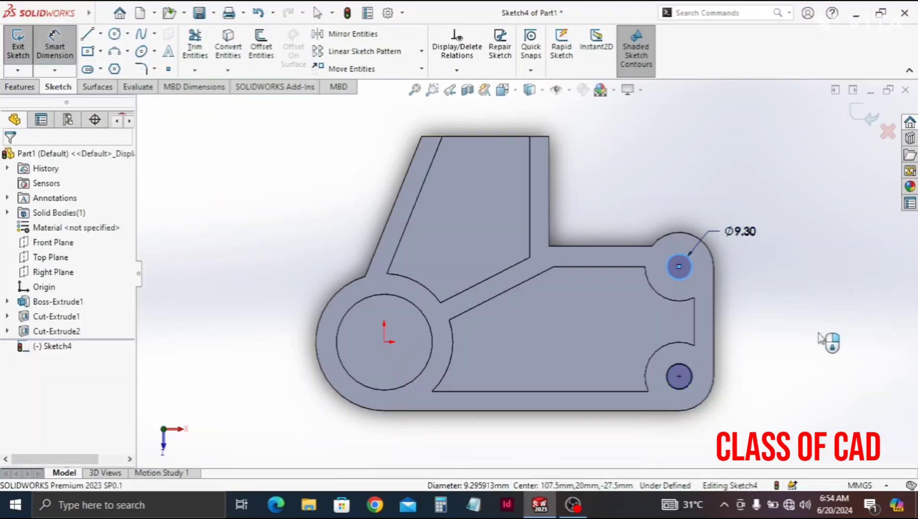
type("12")
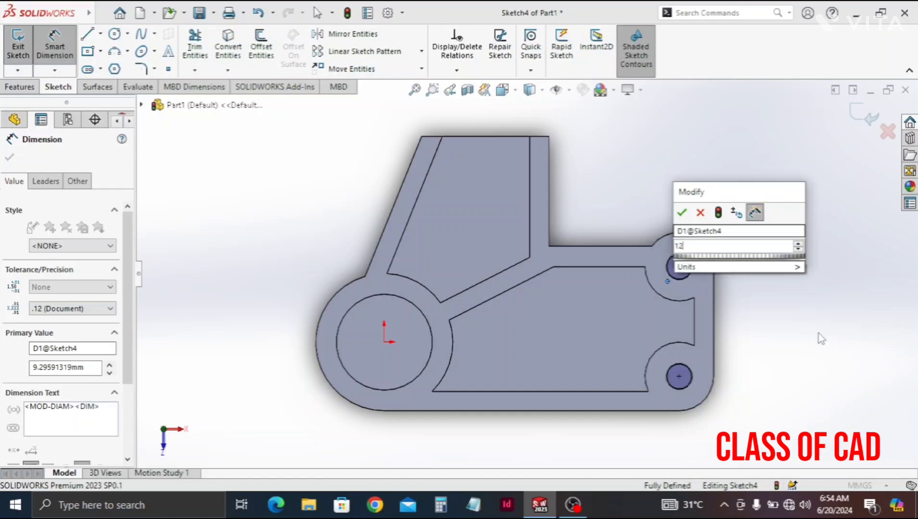
key("Escape")
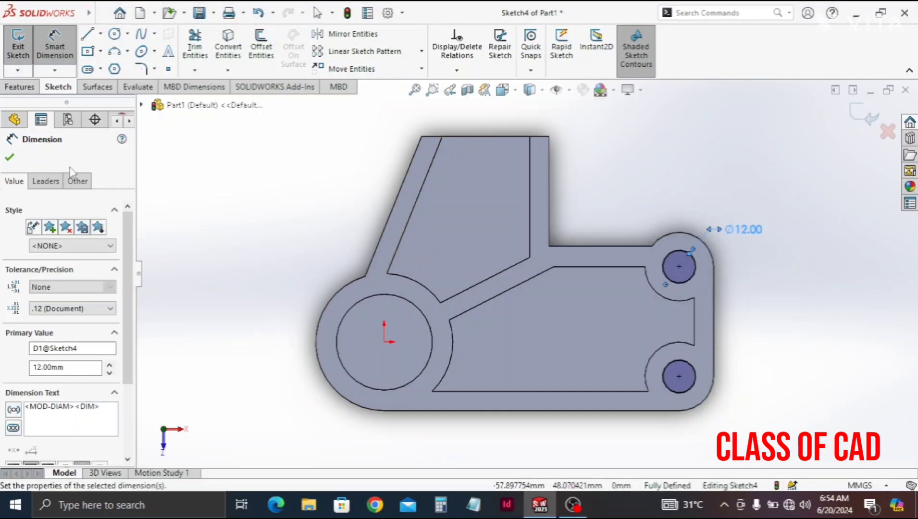
Cut the two small circles through the body with an Extruded Cut set to Through All.
left_click(20, 87)
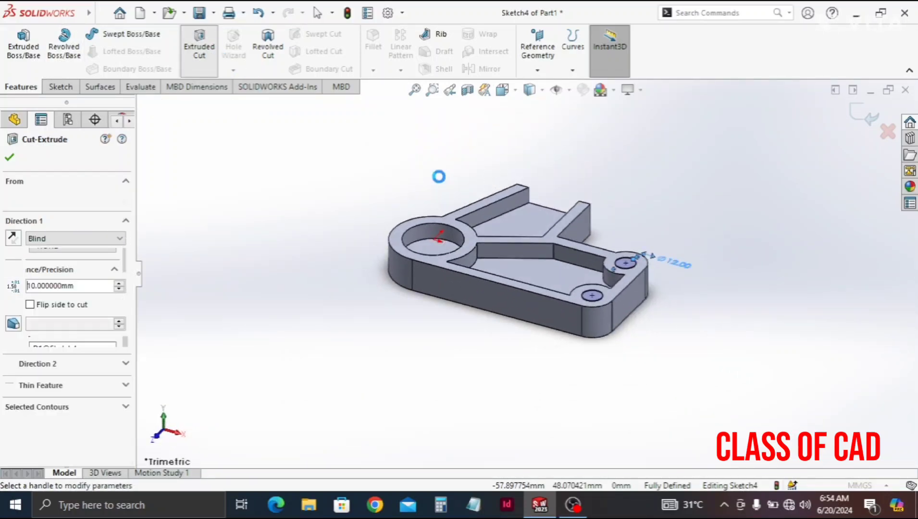
left_click(52, 239)
left_click(53, 258)
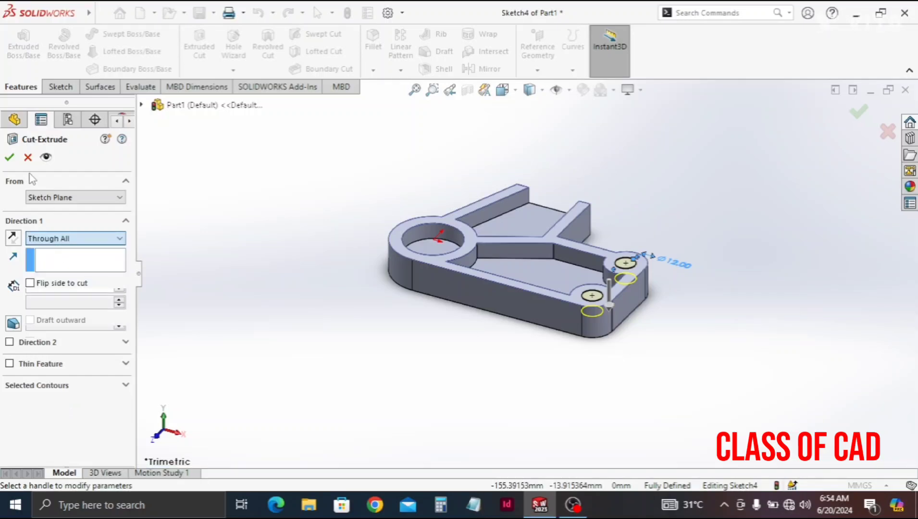
left_click(10, 157)
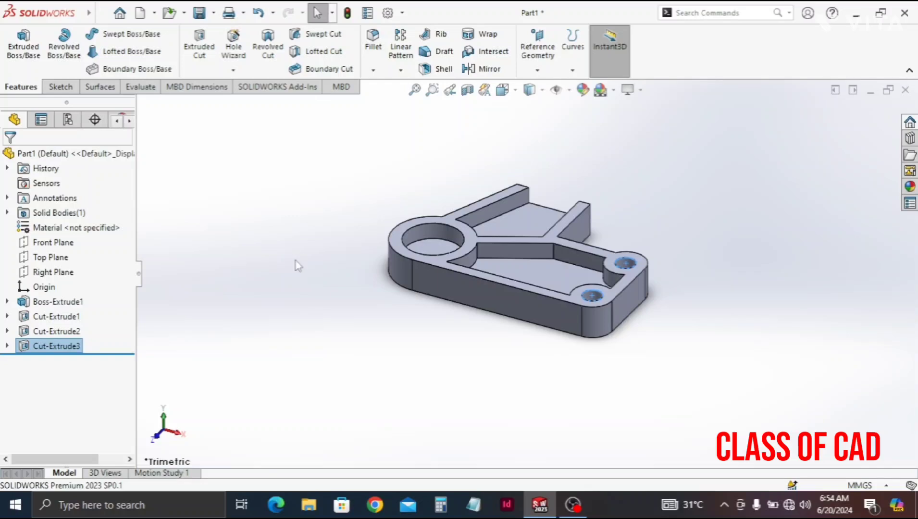
left_click(452, 349)
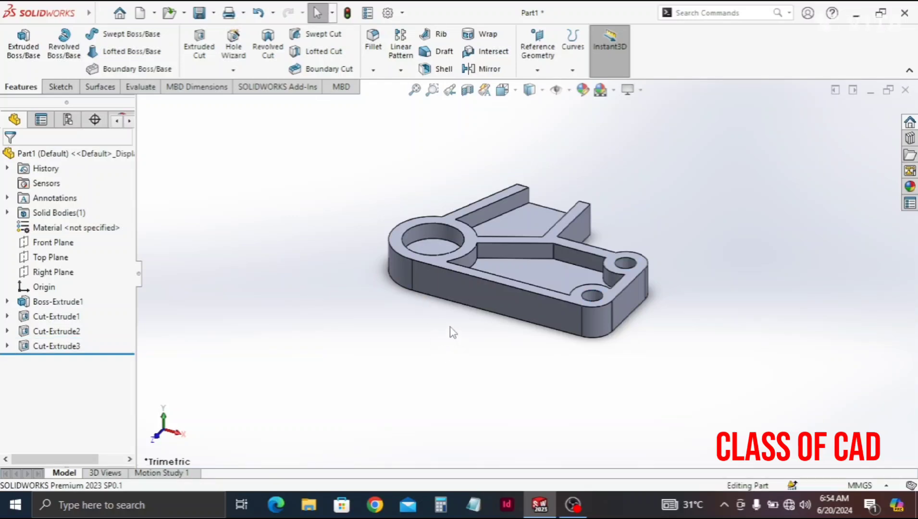
Create a reference plane midway between the body's top and bottom faces.
middle_click_drag(451, 330, 397, 353, "ctrl")
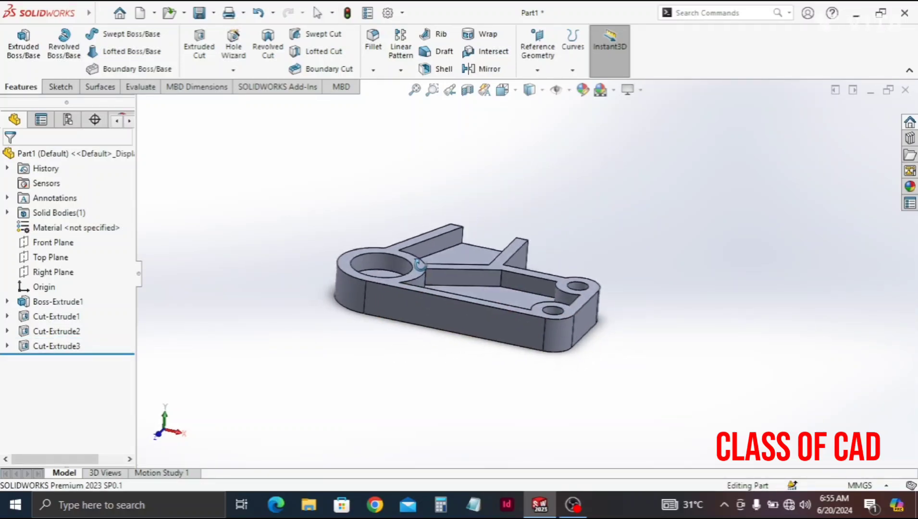
scroll(418, 286, "down", 3)
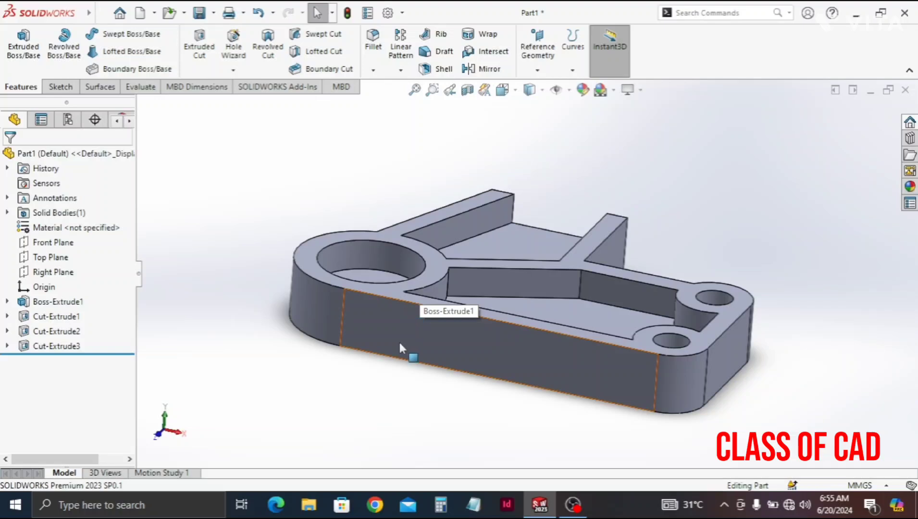
middle_click_drag(481, 226, 436, 283)
left_click(537, 70)
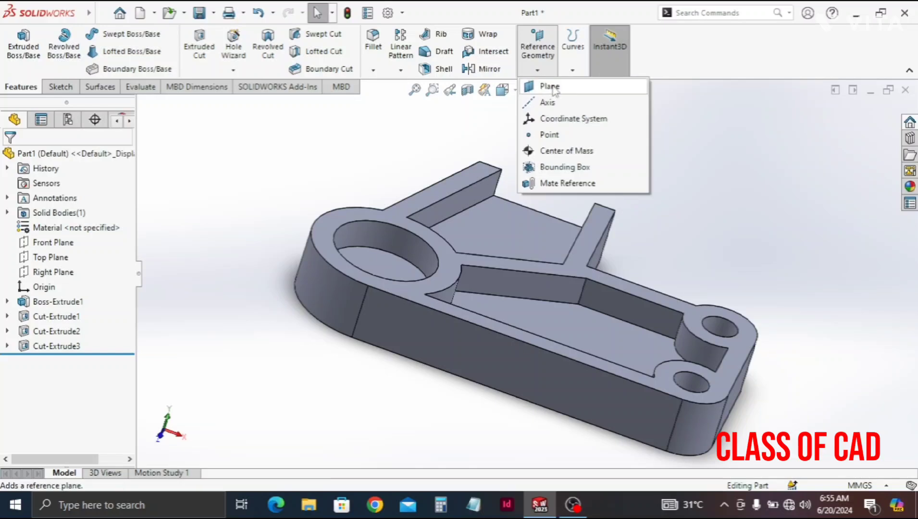
left_click(557, 89)
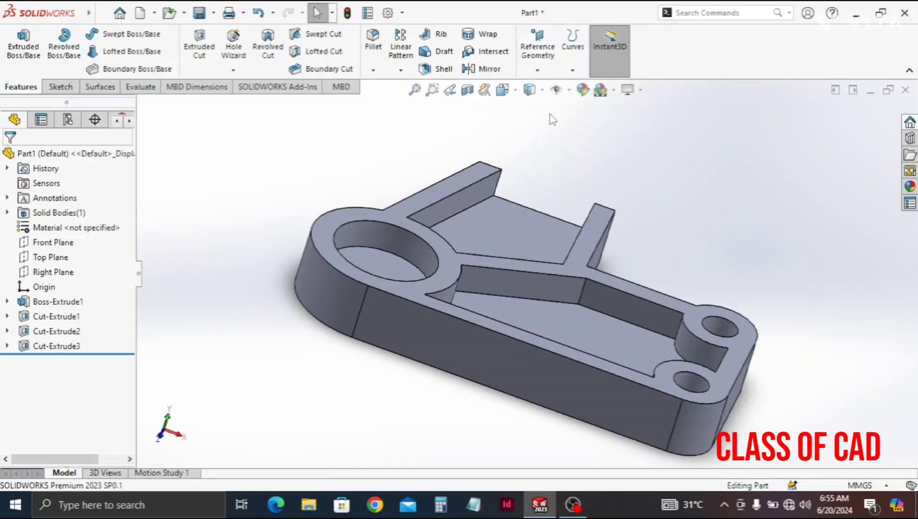
left_click(450, 267)
middle_click_drag(422, 348, 473, 293)
left_click(468, 321)
middle_click_drag(428, 250, 373, 296)
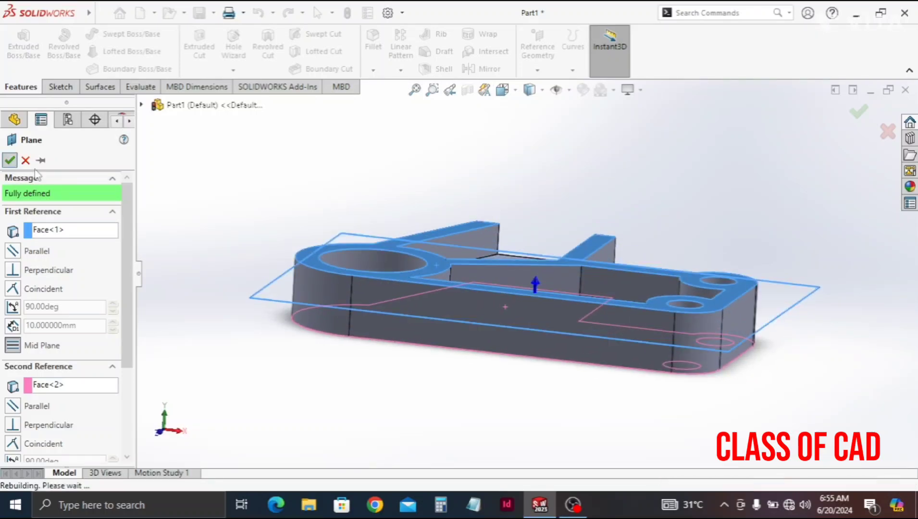
right_click(237, 206)
Start a sketch on the new mid plane and draw a circle about 71 mm in diameter centred on the origin.
middle_click_drag(359, 286, 363, 381)
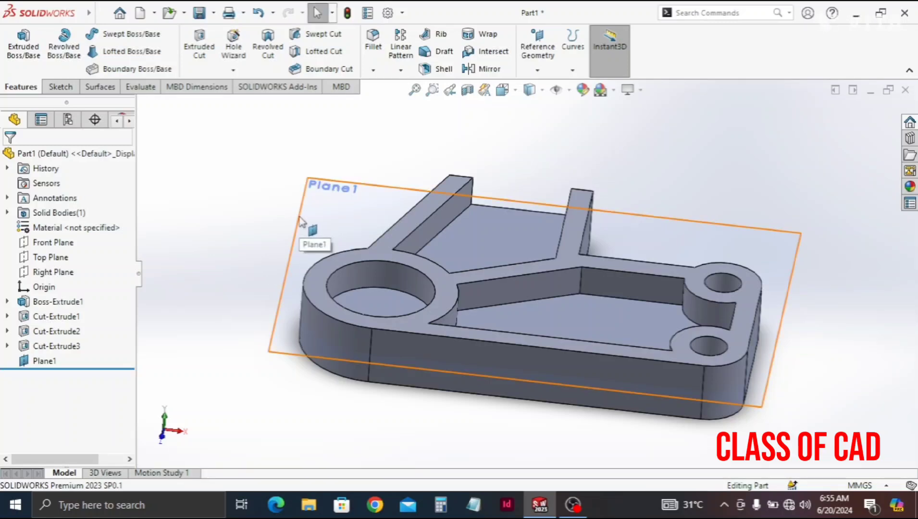
left_click(302, 222)
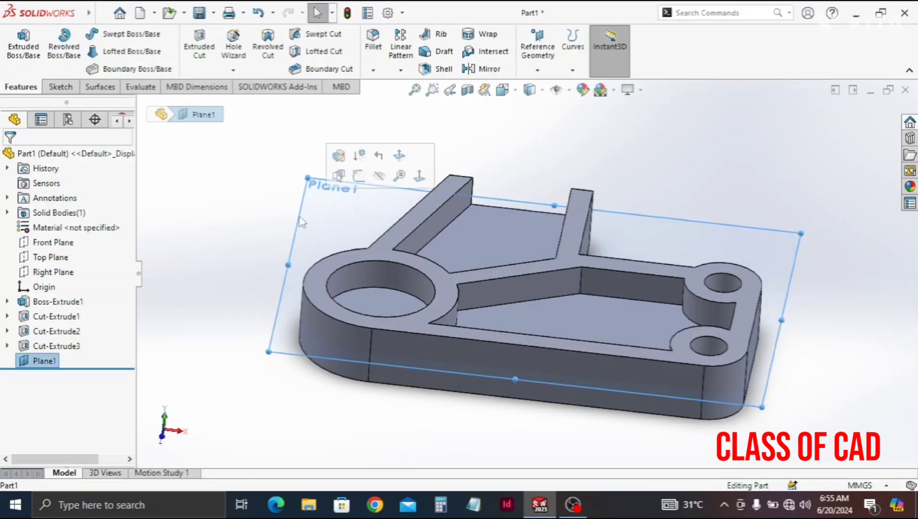
left_click(359, 180)
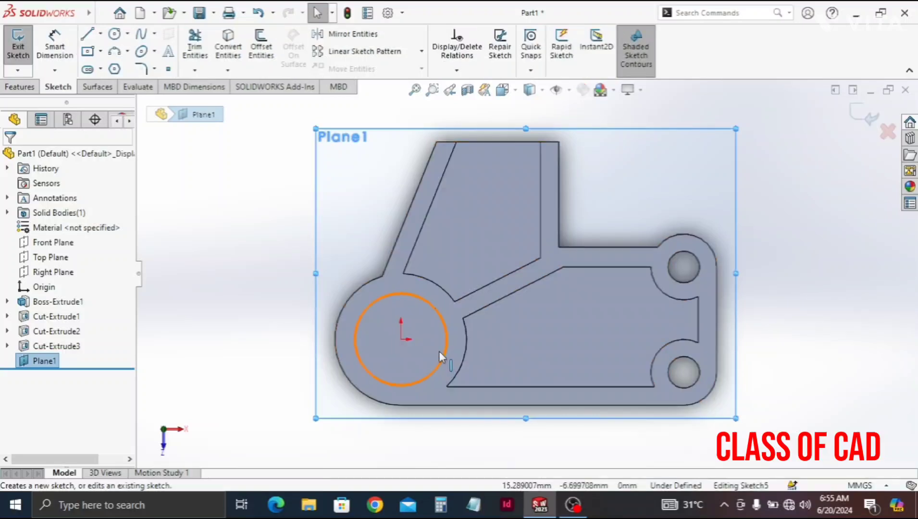
key("c")
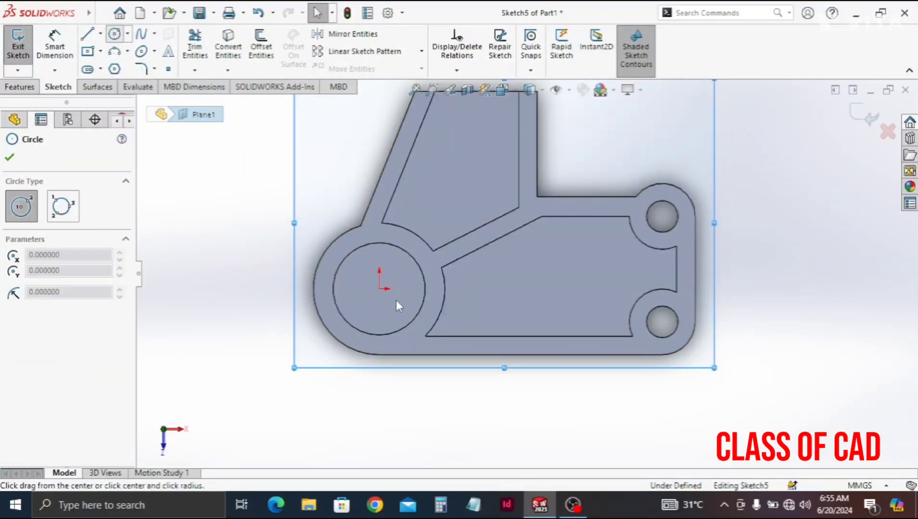
left_click(381, 288)
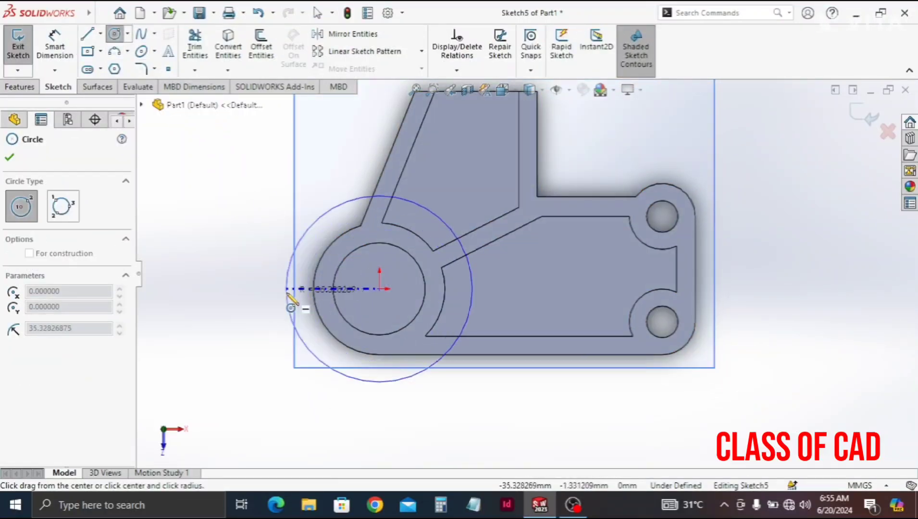
left_click(287, 292)
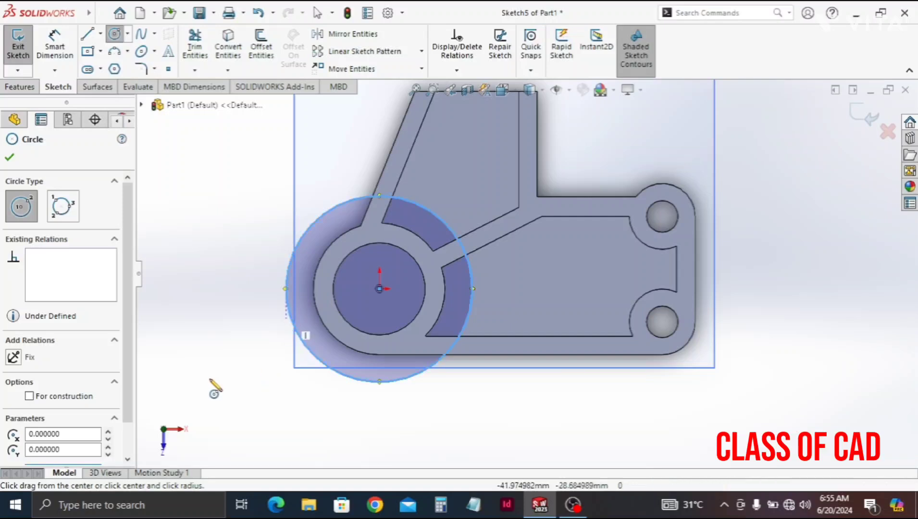
Dimension the origin-centred circle's diameter to 70 mm.
left_click(55, 46)
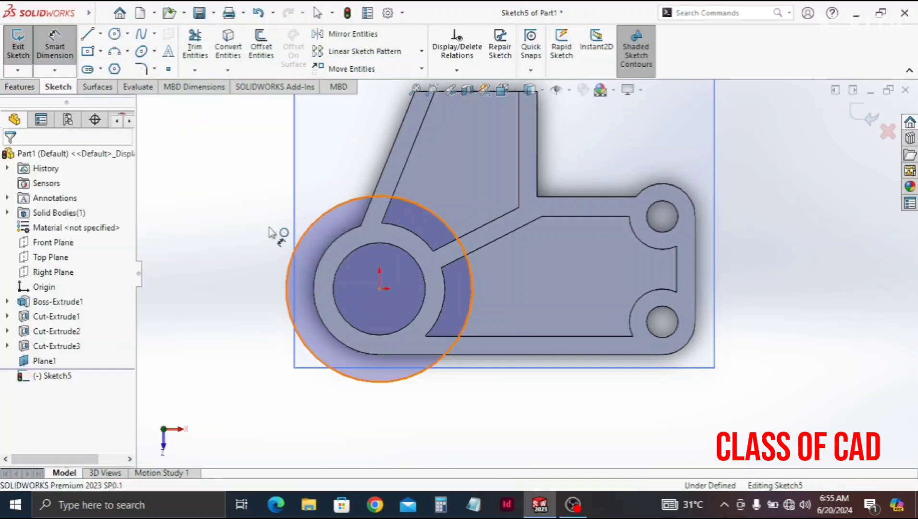
left_click(292, 259)
left_click(250, 230)
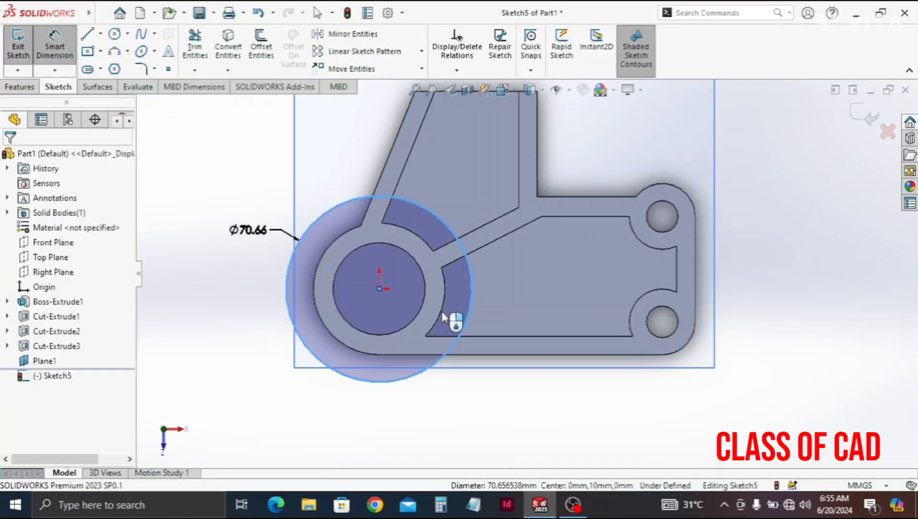
type("70")
key("Return")
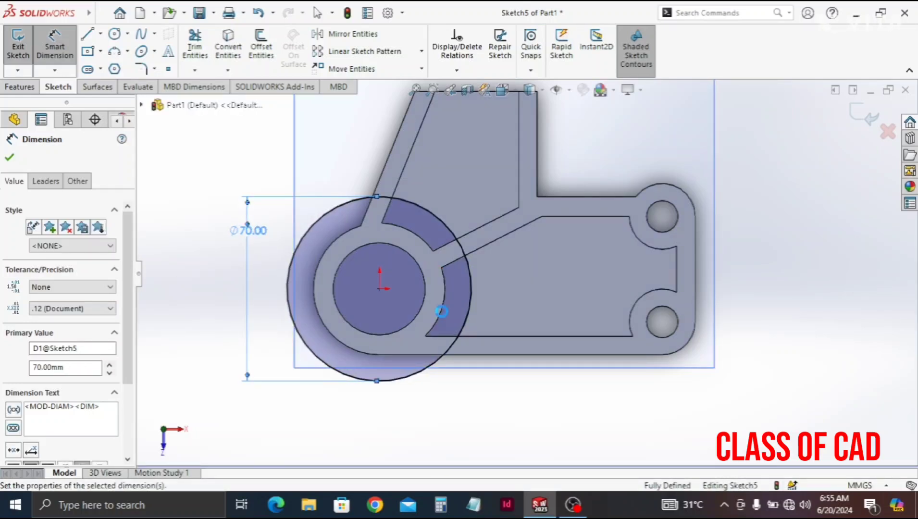
Extrude the circle downward from the mid plane as a blind boss 40 mm deep, merged with the body.
left_click(27, 89)
left_click(35, 58)
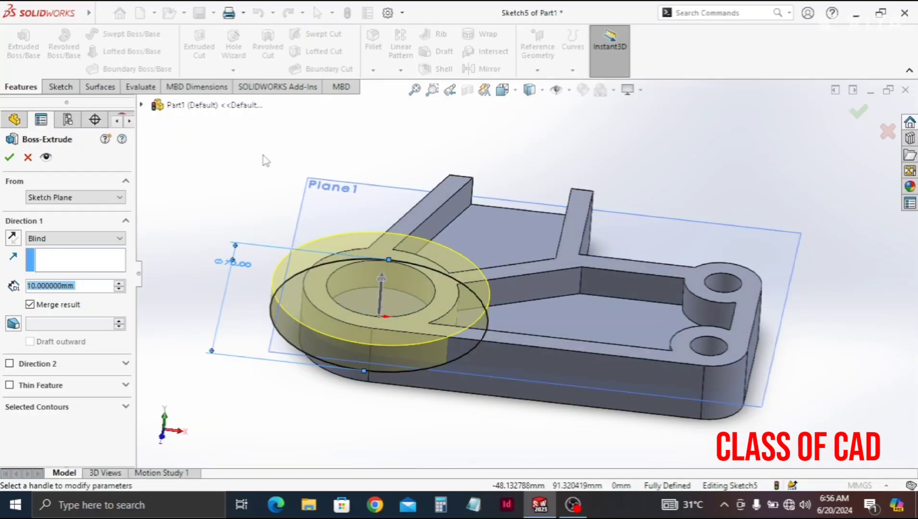
left_click(18, 236)
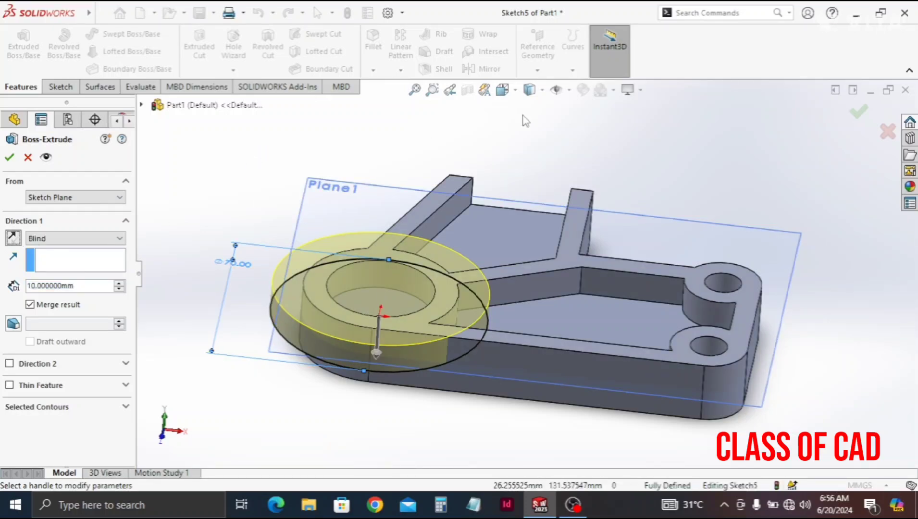
scroll(484, 240, "up", 2)
middle_click_drag(493, 324, 495, 281)
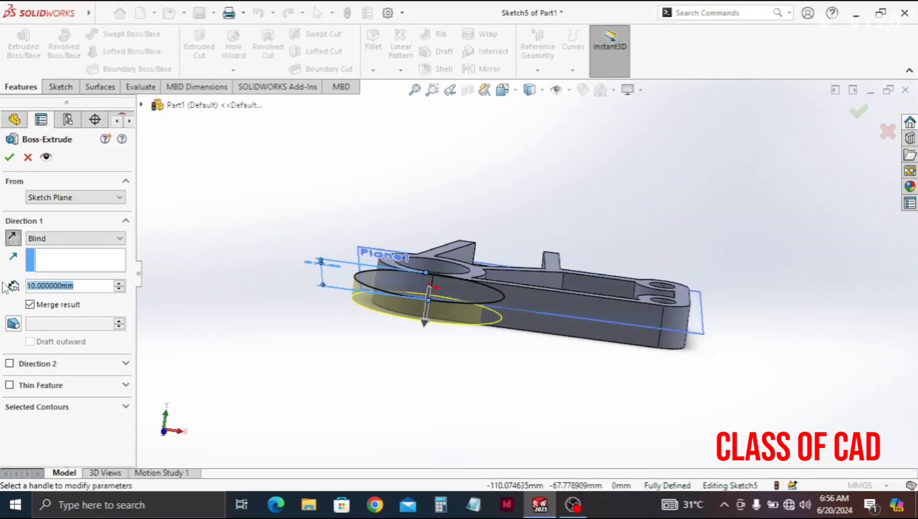
type("60")
key("Return")
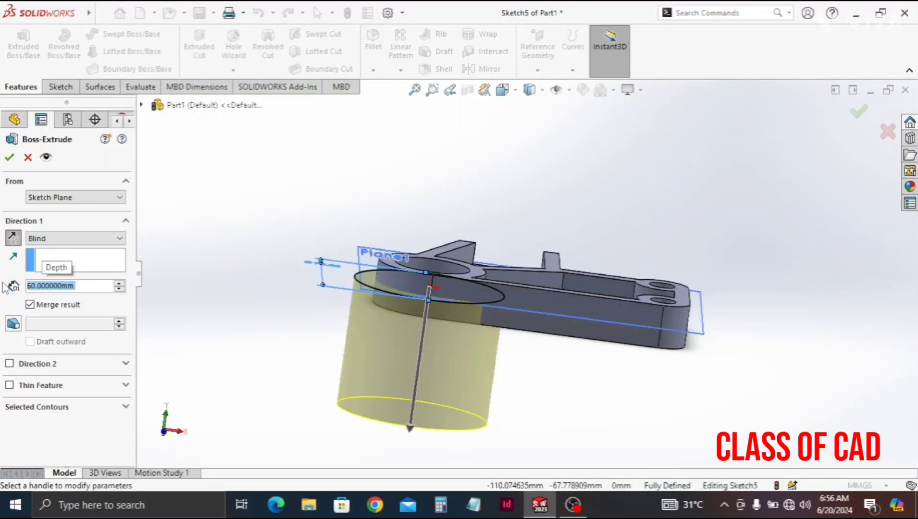
type("50")
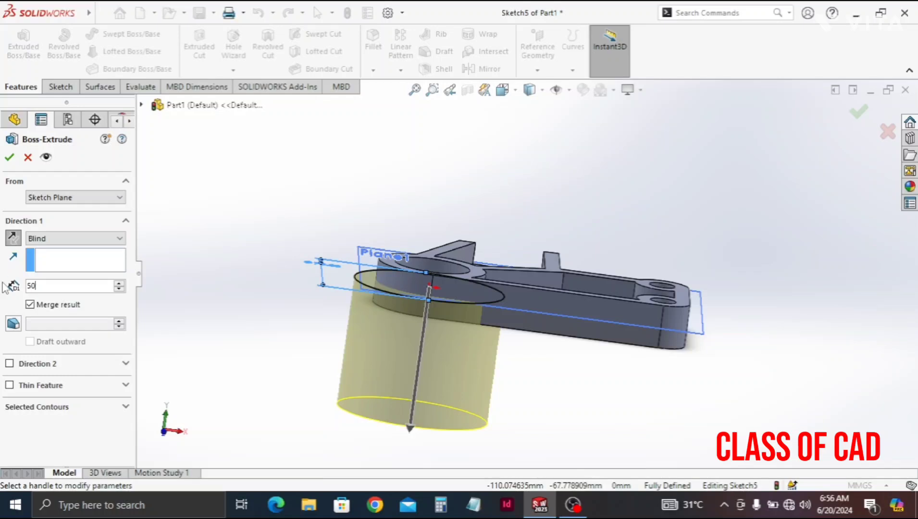
key("Return")
type("40")
key("Return")
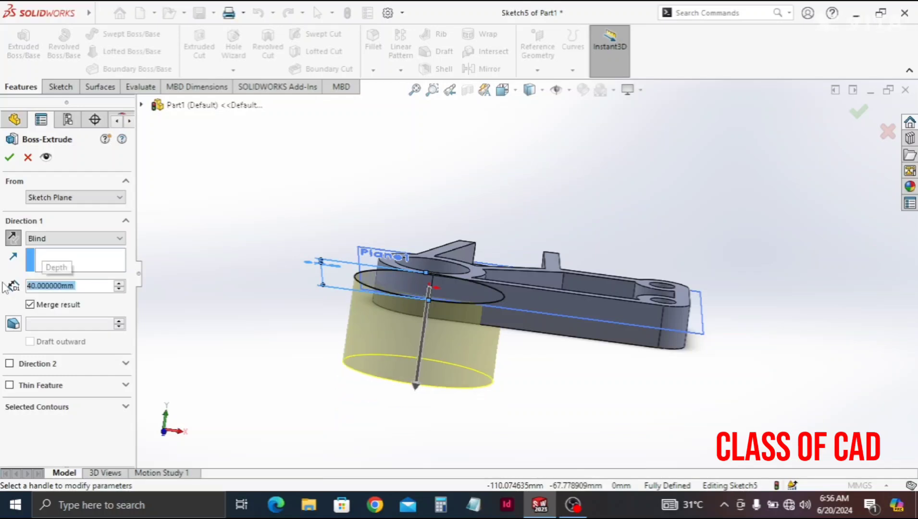
left_click(9, 158)
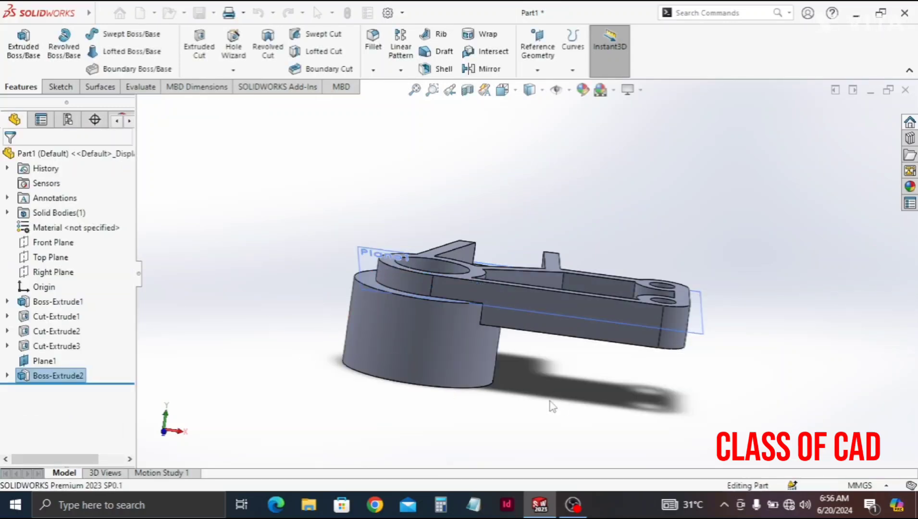
middle_click_drag(530, 402, 531, 400)
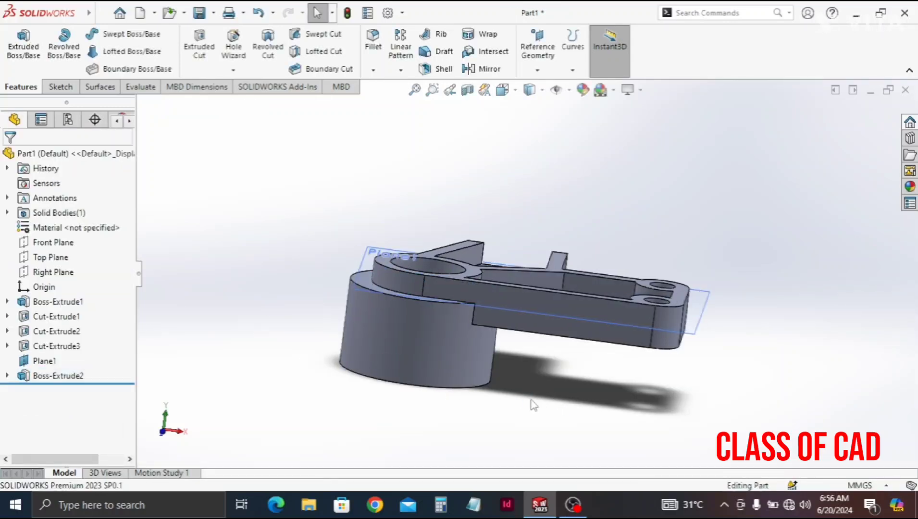
Start a sketch on the boss's free circular face and draw three sides of a rectangle about 6.5 mm wide across the edge above the origin.
middle_click_drag(650, 381, 488, 251)
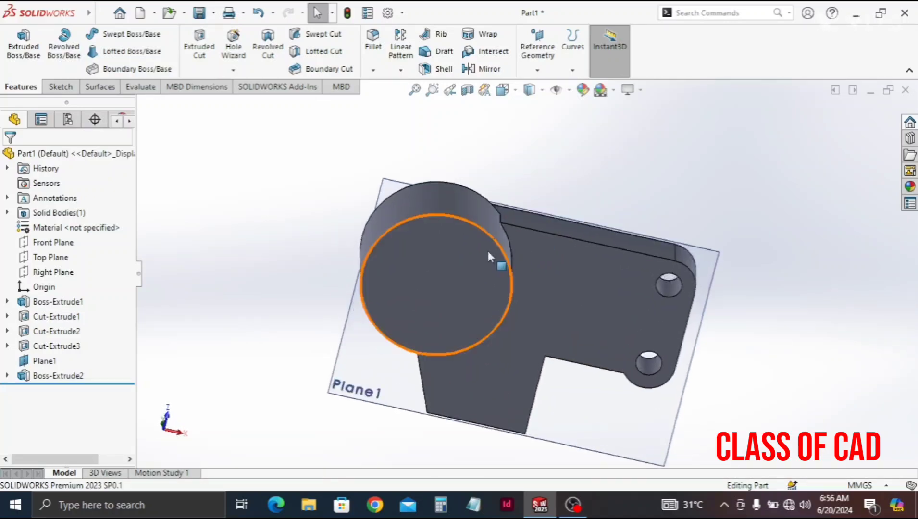
left_click(435, 279)
left_click(481, 212)
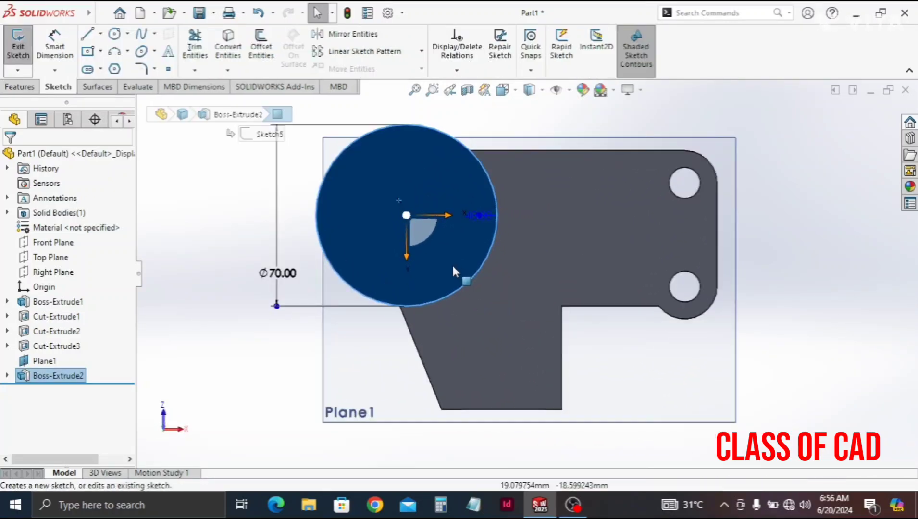
scroll(379, 226, "down", 5)
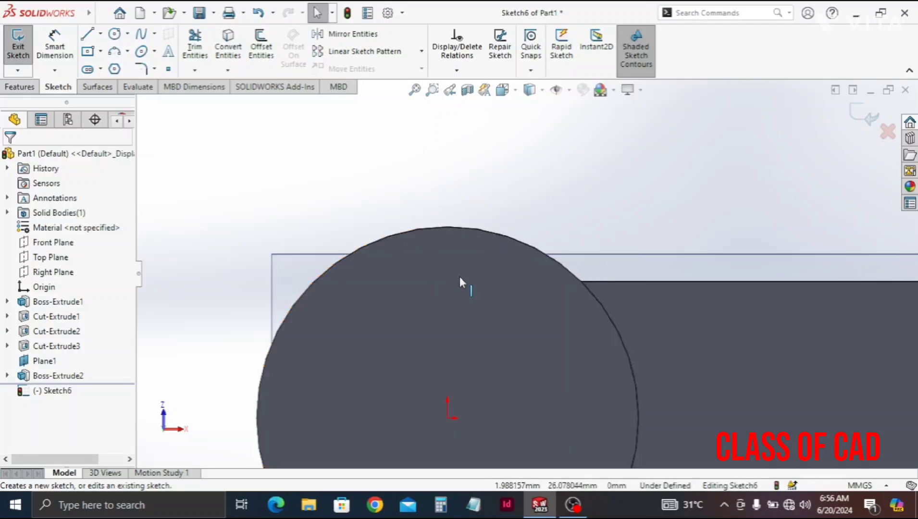
middle_click_drag(458, 281, 416, 283, "ctrl")
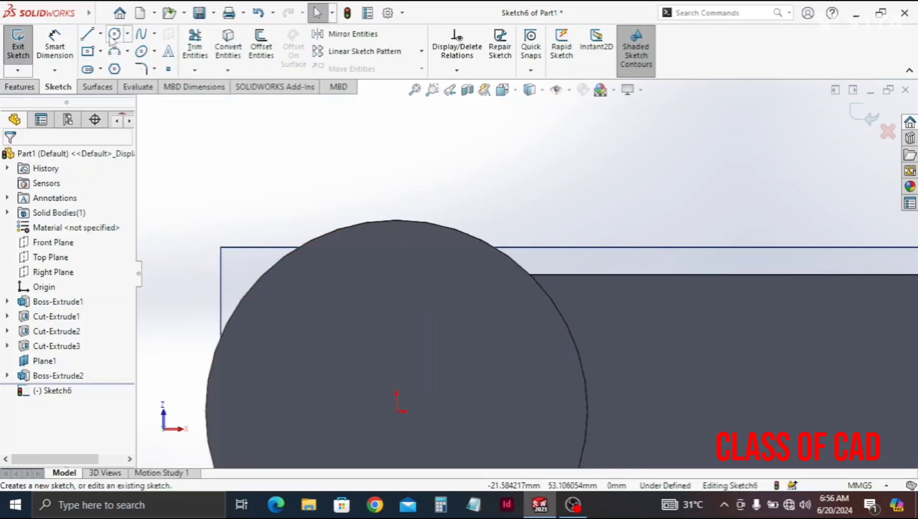
left_click(88, 36)
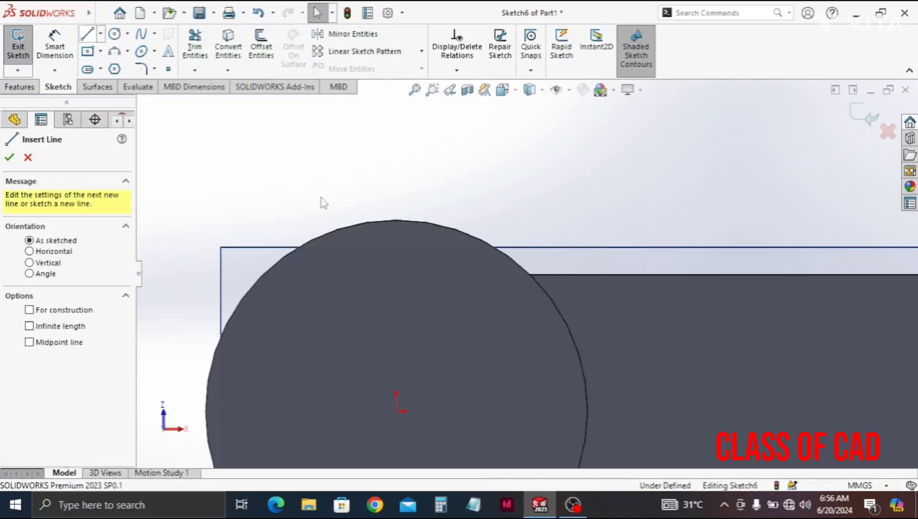
left_click(383, 249)
left_click(383, 201)
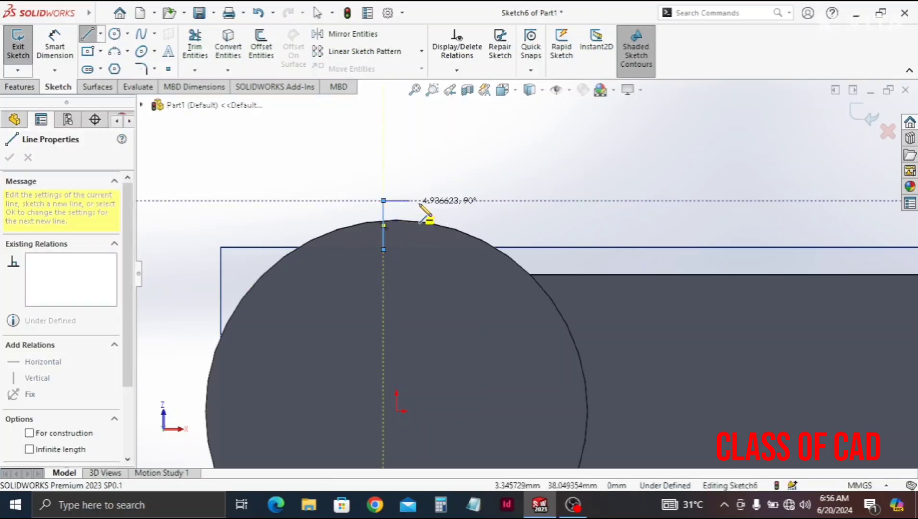
left_click(419, 201)
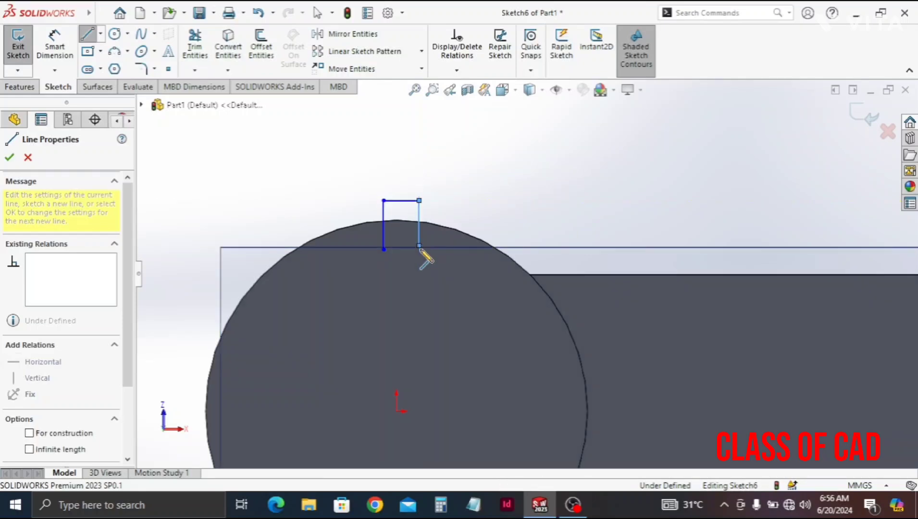
double_click(419, 245)
key("Escape")
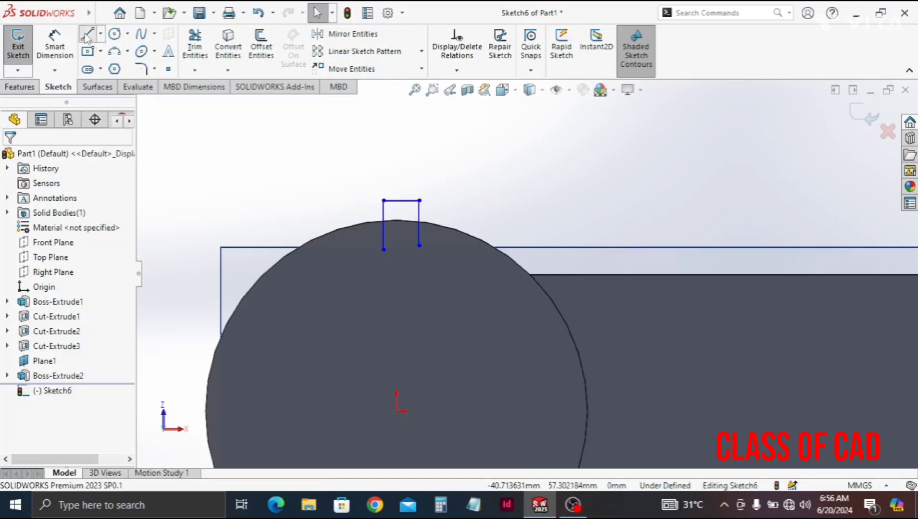
Close the open end of the rectangle with a line and make that line horizontal.
key("l")
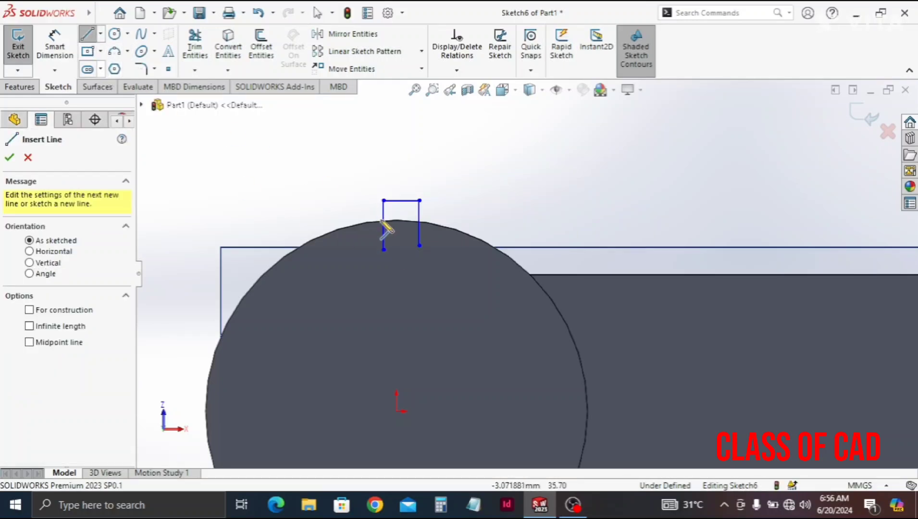
left_click(383, 249)
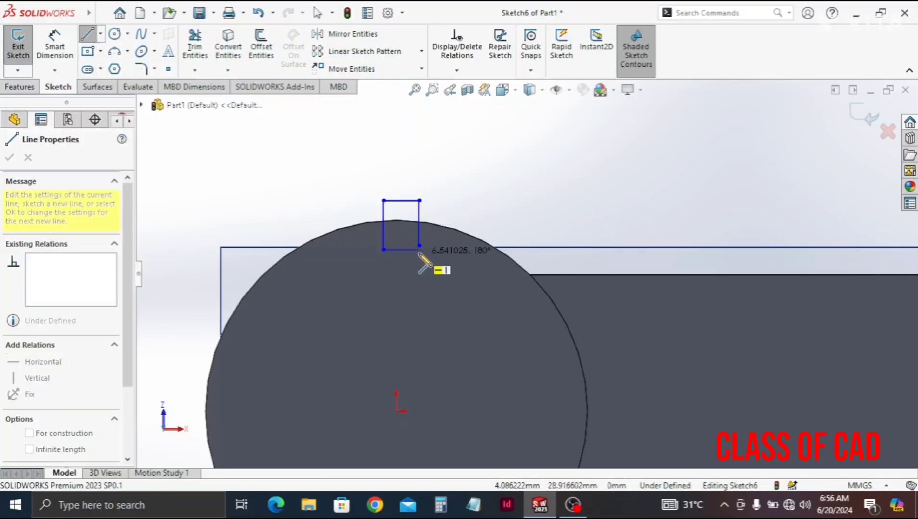
left_click(419, 245)
key("Escape")
key("Escape")
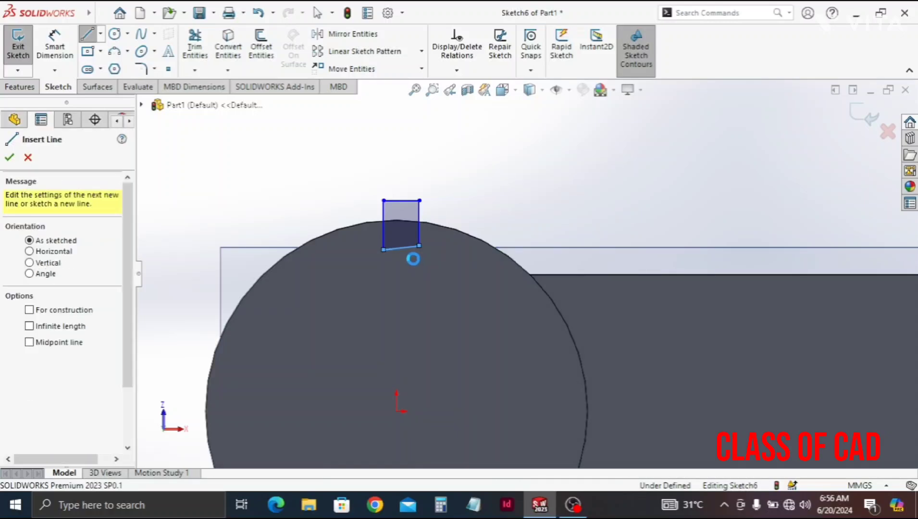
left_click(412, 262)
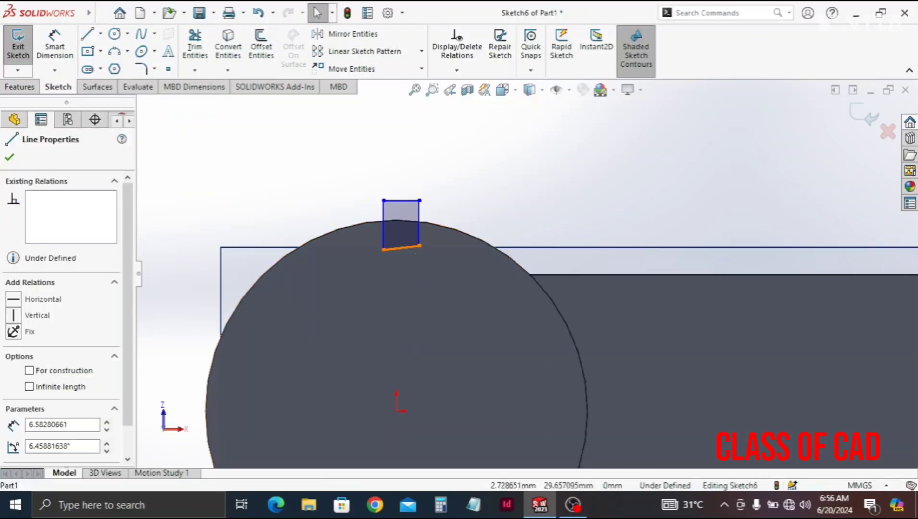
left_click(369, 174)
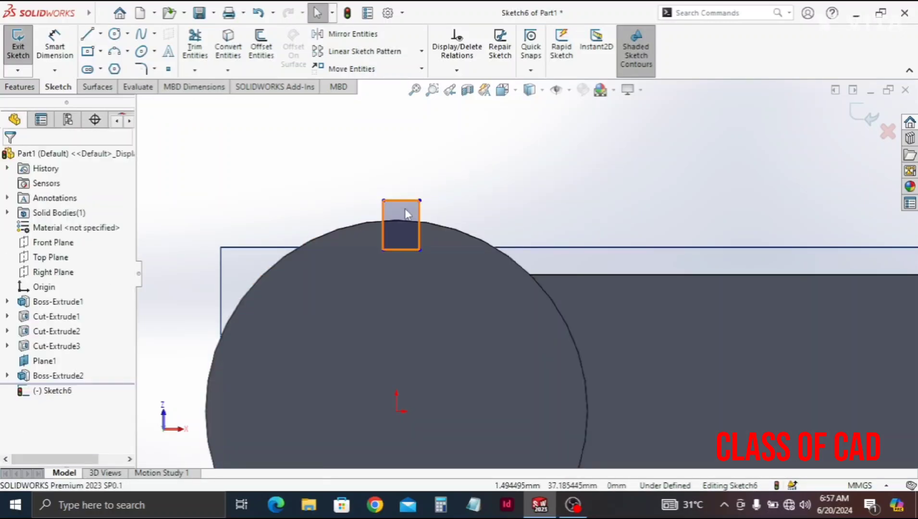
Convert the boss's circular edge into the sketch and trim it and the rectangle to leave only the notch profile inside the boss.
left_click(337, 231)
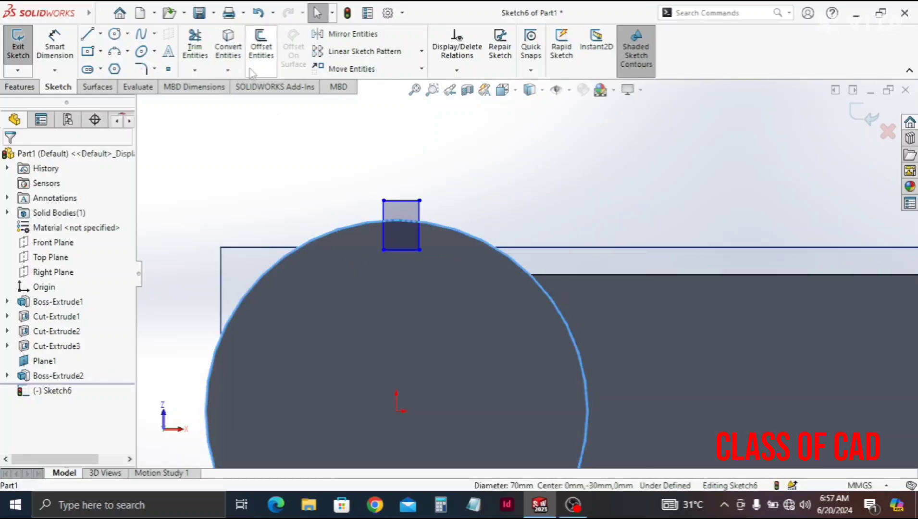
left_click(234, 59)
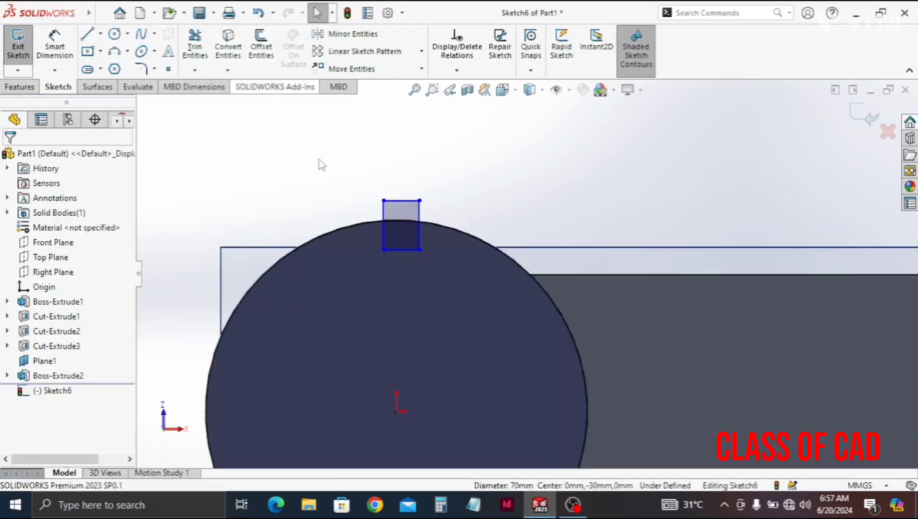
left_click(192, 48)
left_click(384, 211)
left_click(400, 201)
left_click(419, 214)
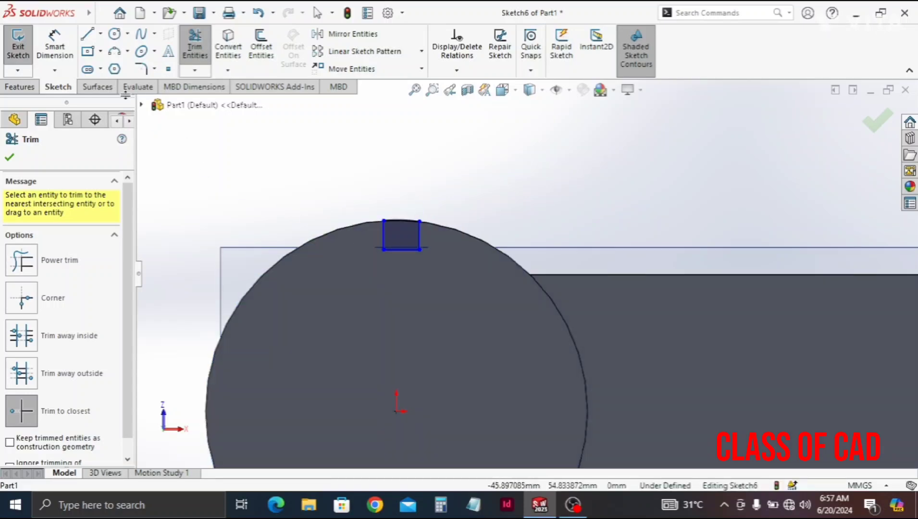
key("Escape")
Draw a vertical centerline from the origin up through the notch profile to just beyond the boss's edge.
left_click(100, 34)
left_click(116, 69)
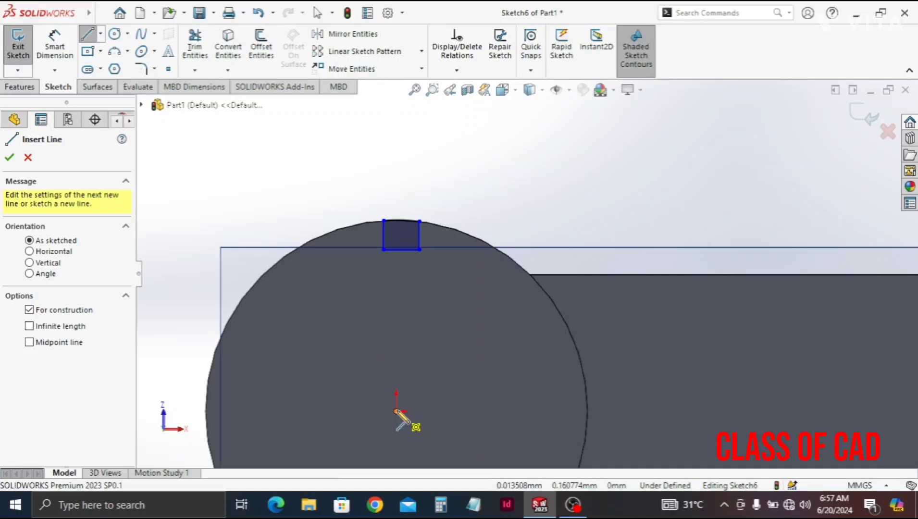
left_click(396, 411)
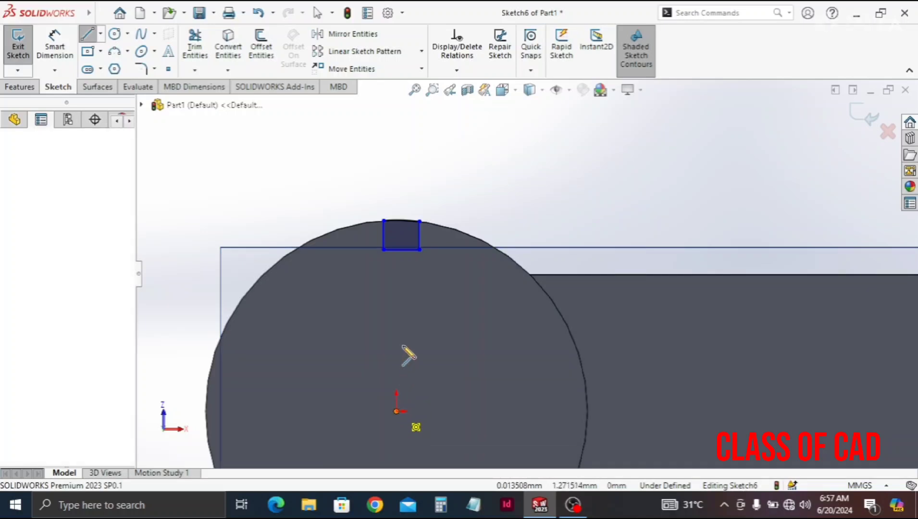
left_click(397, 192)
key("Escape")
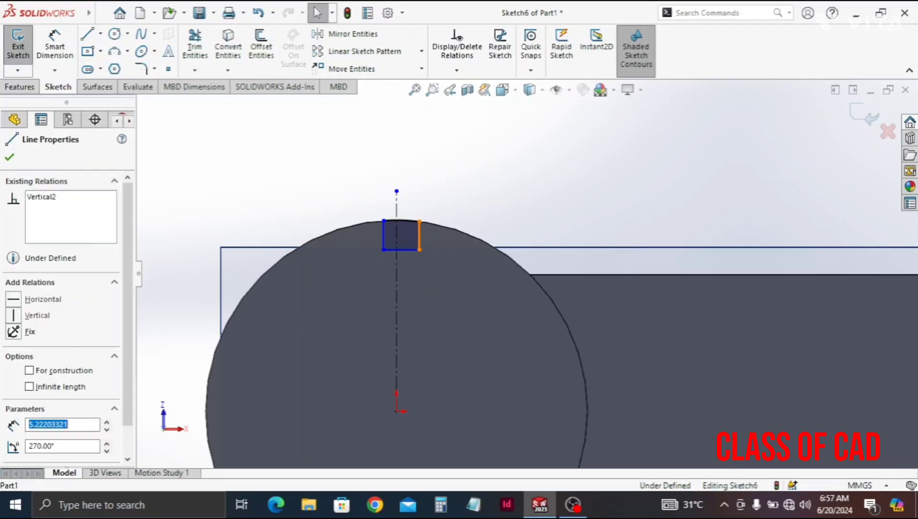
Make the notch's two vertical sides symmetric about the centerline.
left_click(397, 236, "ctrl")
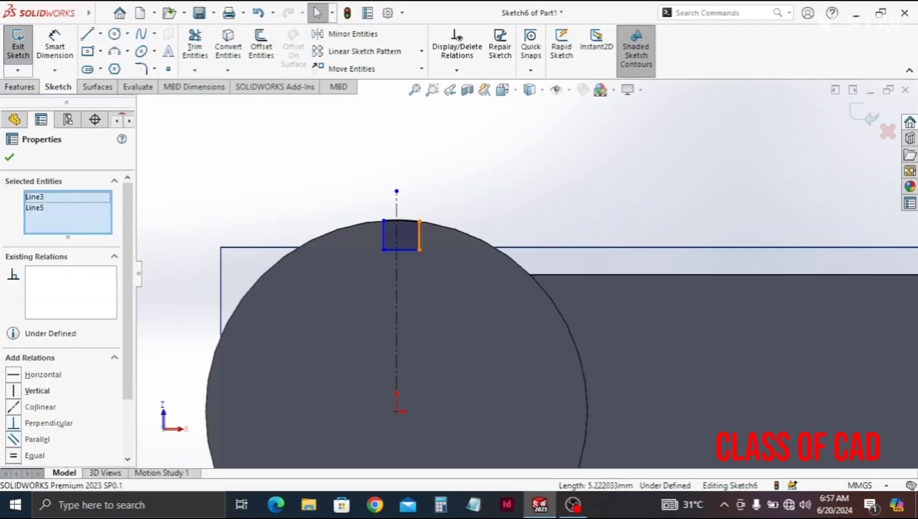
left_click(384, 239, "ctrl")
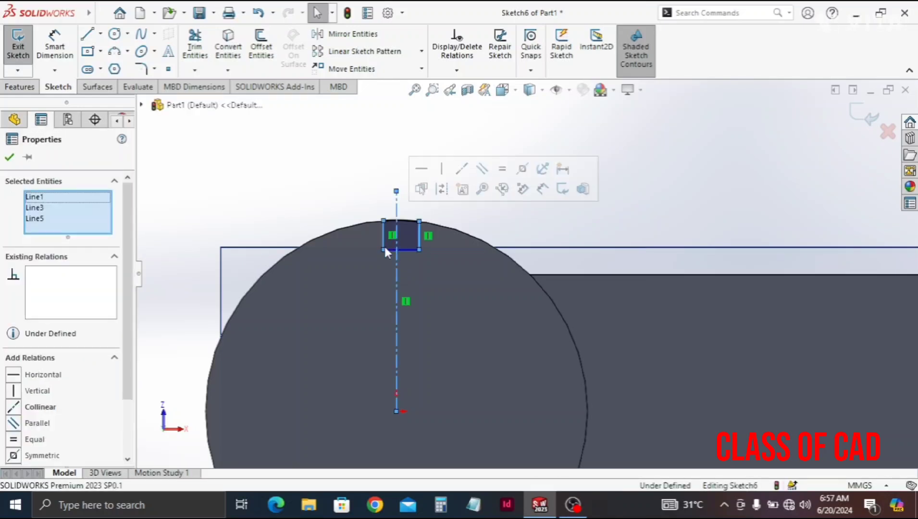
left_click_drag(126, 377, 125, 436)
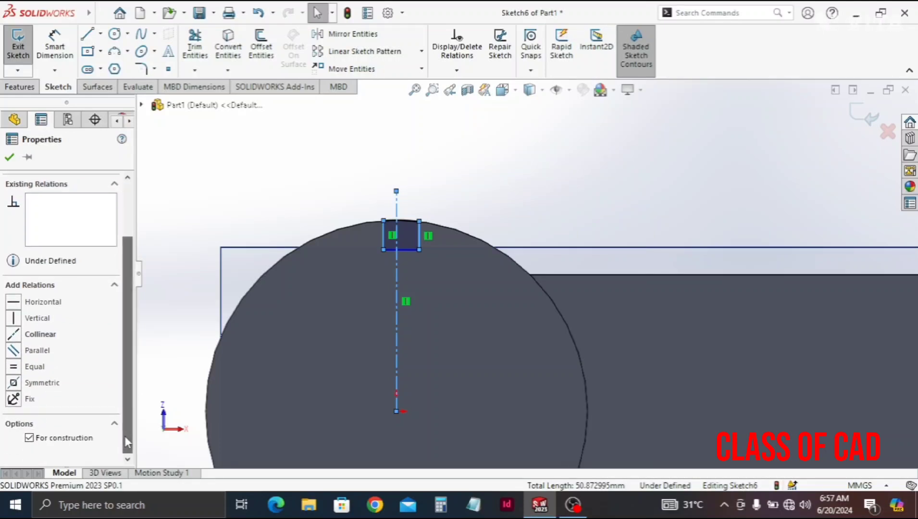
left_click(13, 383)
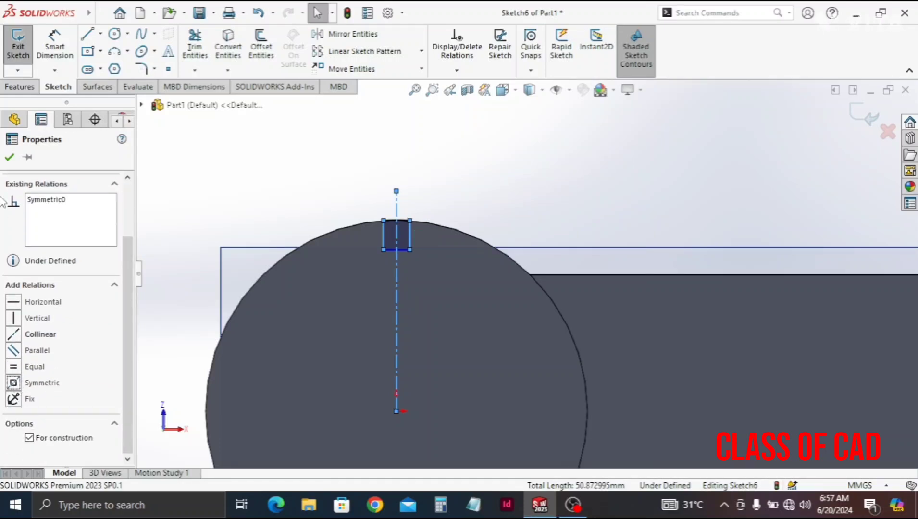
left_click(9, 157)
Dimension the distance from the origin to the notch's inner horizontal line to 29 mm.
left_click(54, 46)
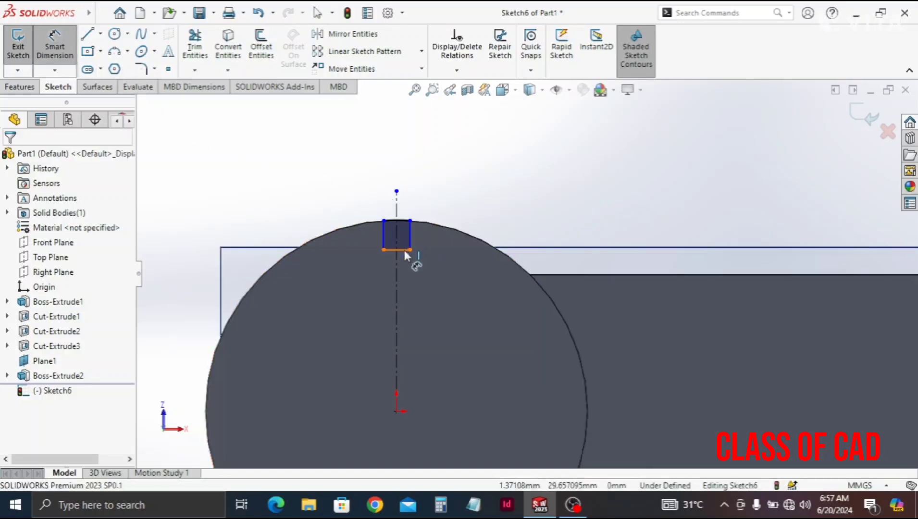
left_click(409, 234)
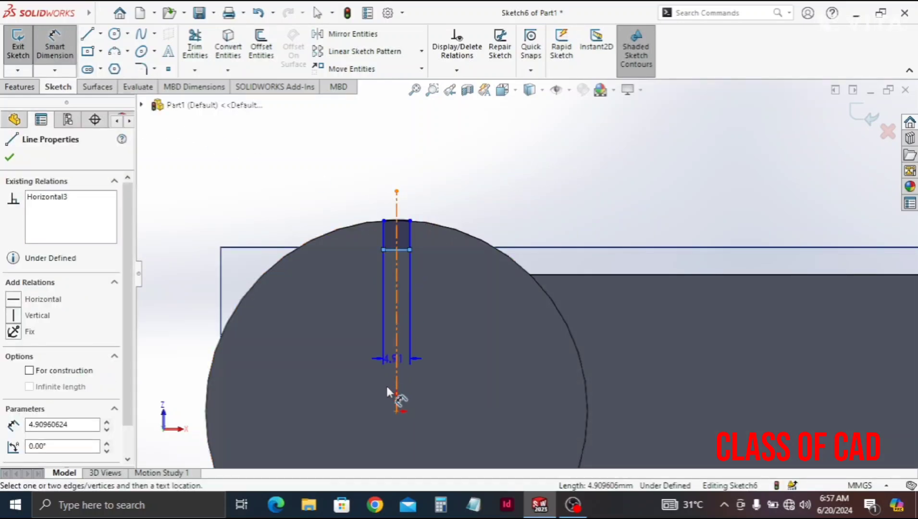
left_click(396, 411)
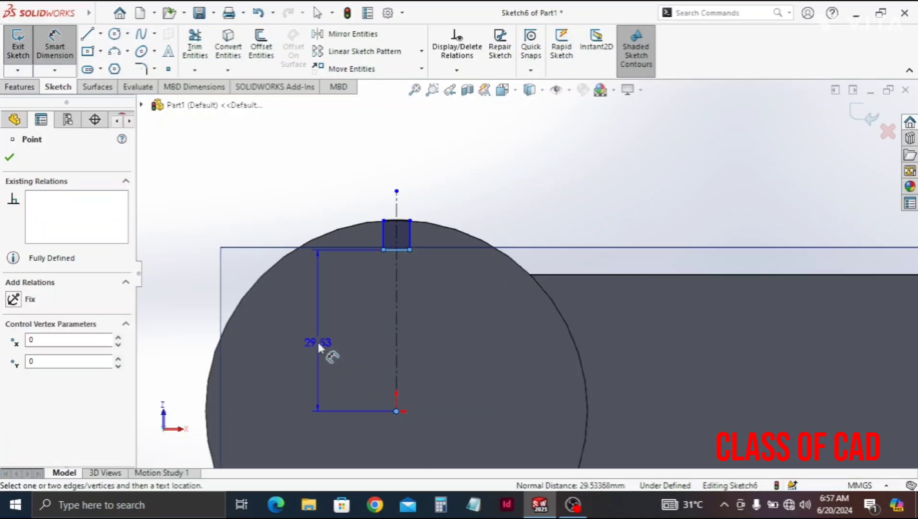
left_click(317, 340)
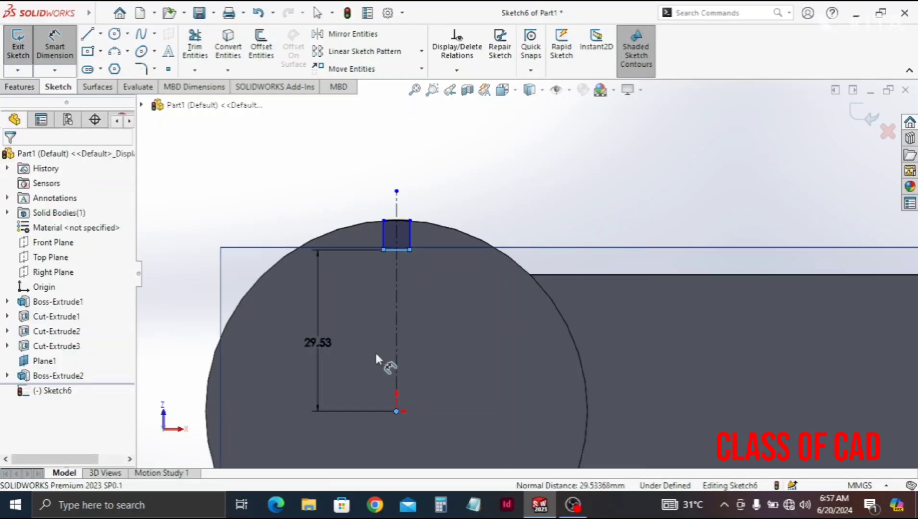
type("29")
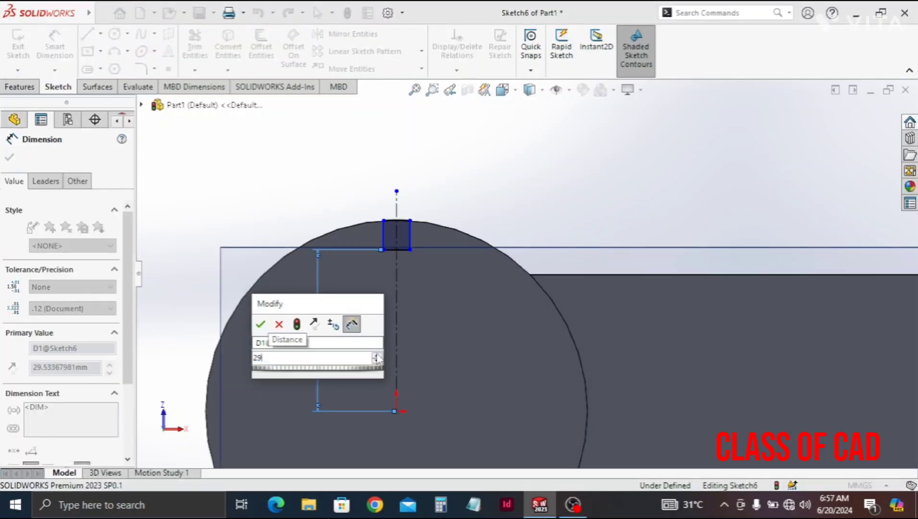
key("Escape")
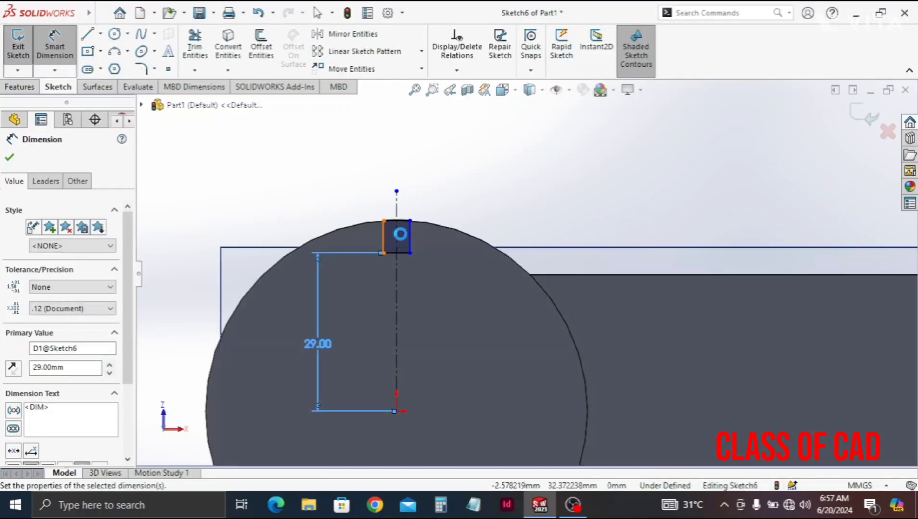
Dimension the notch's width between its two vertical sides to 6 mm.
left_click(409, 234)
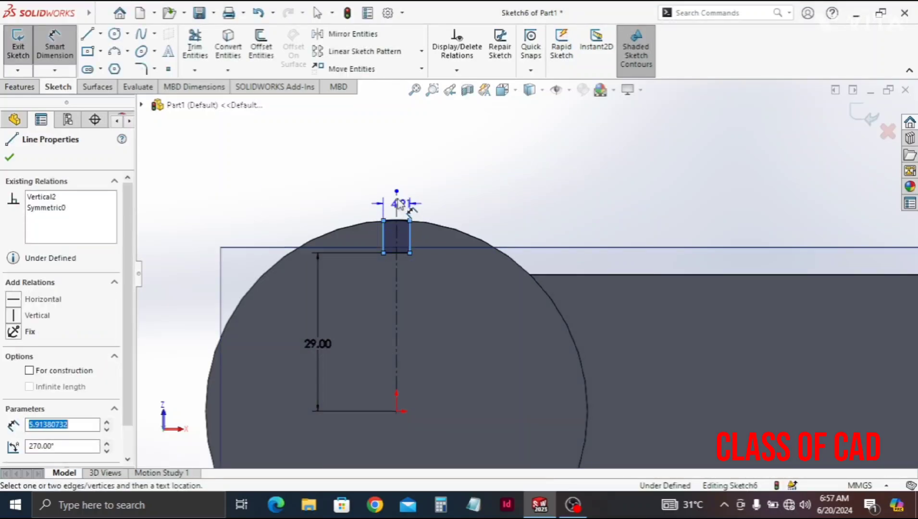
left_click(343, 184)
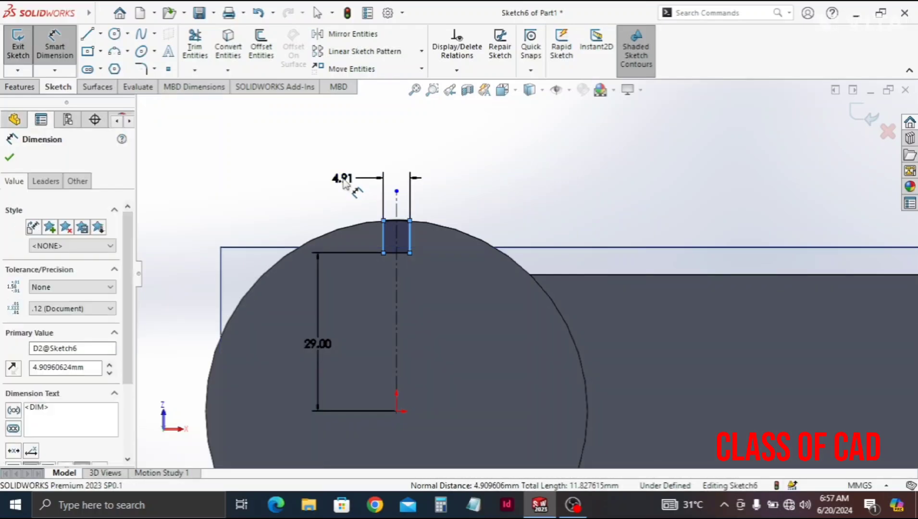
type("6")
key("Escape")
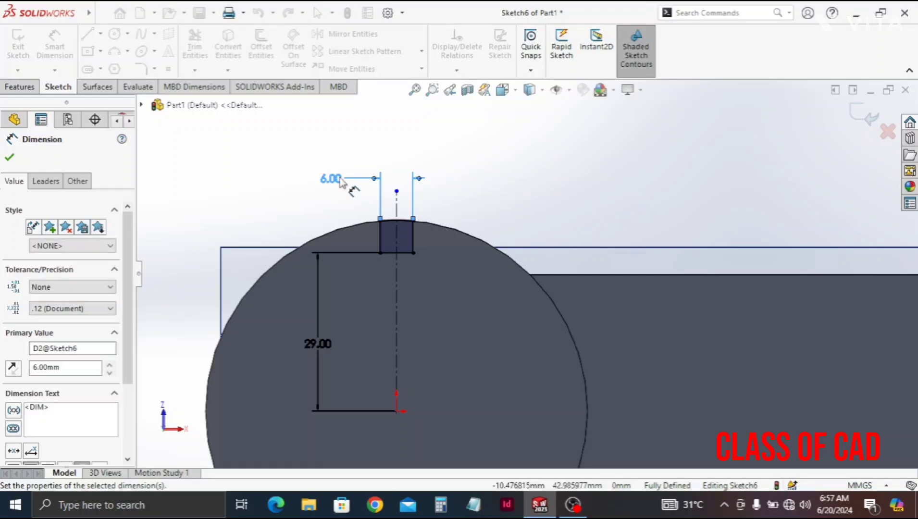
left_click(175, 197)
key("Escape")
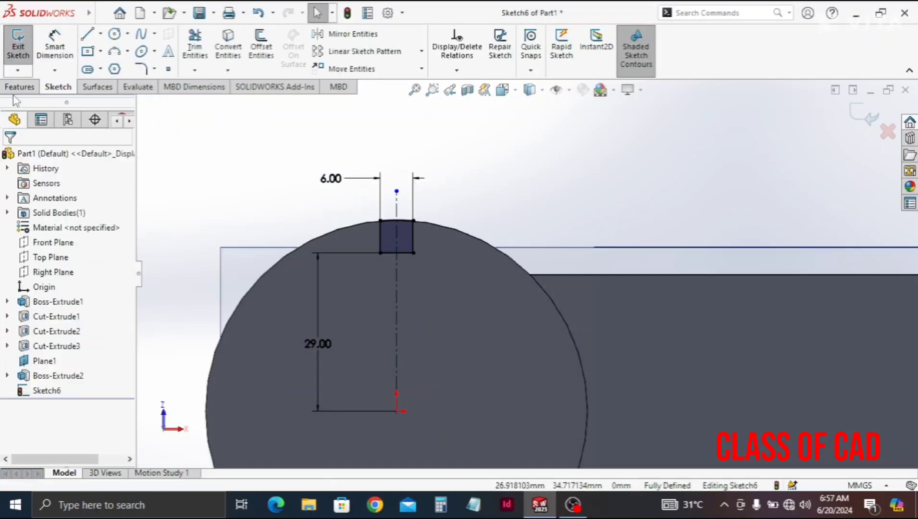
Cut the 6 mm wide notch profile into the cylindrical boss with a 30 mm blind Extruded Cut.
left_click(20, 90)
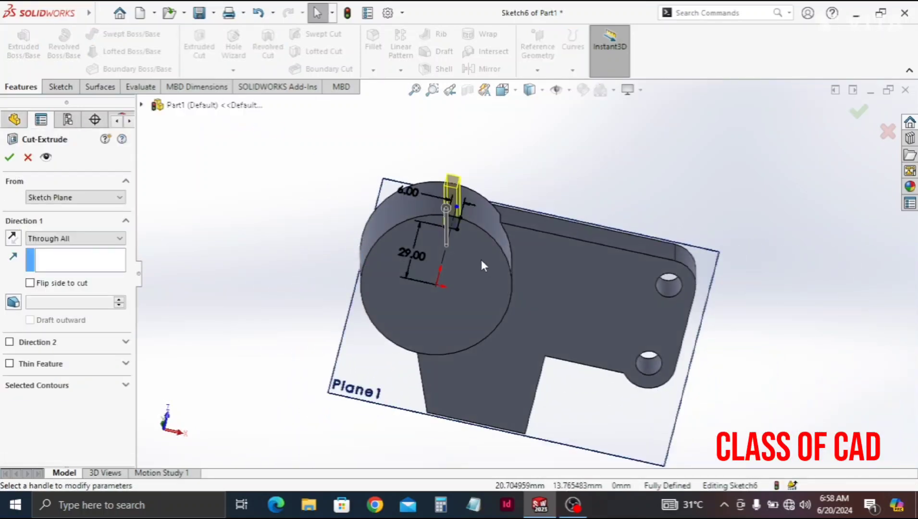
middle_click_drag(452, 406, 437, 426)
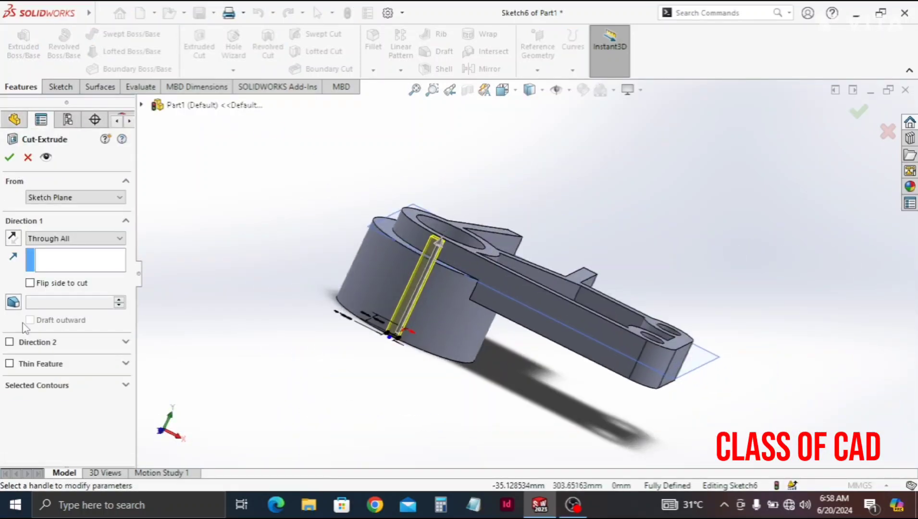
left_click(42, 240)
left_click(42, 247)
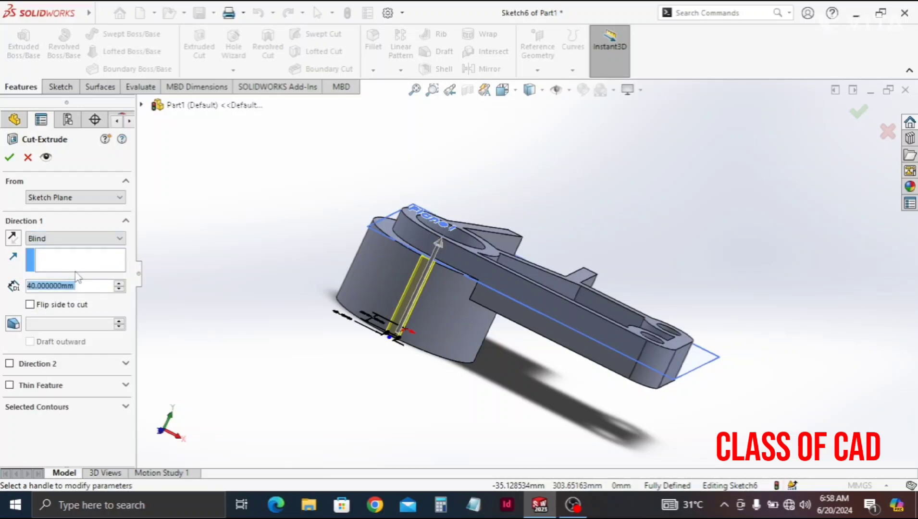
type("30")
key("Return")
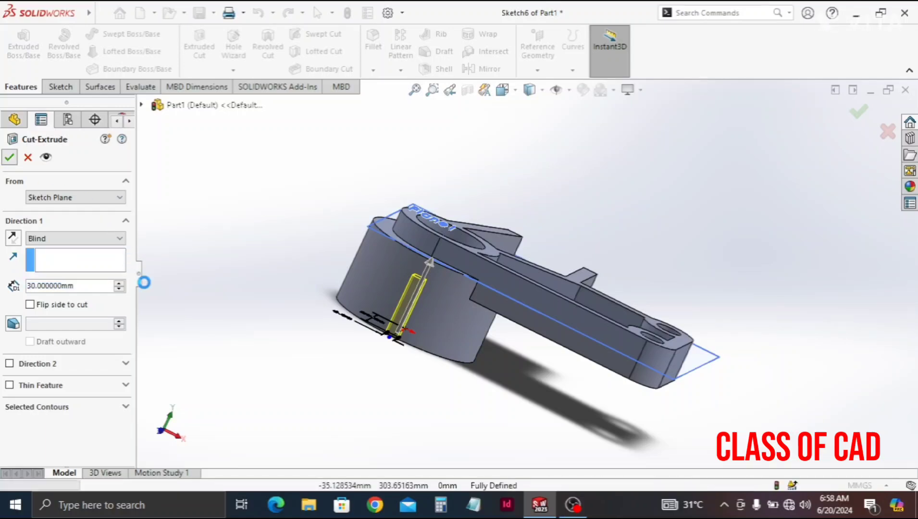
key("Return")
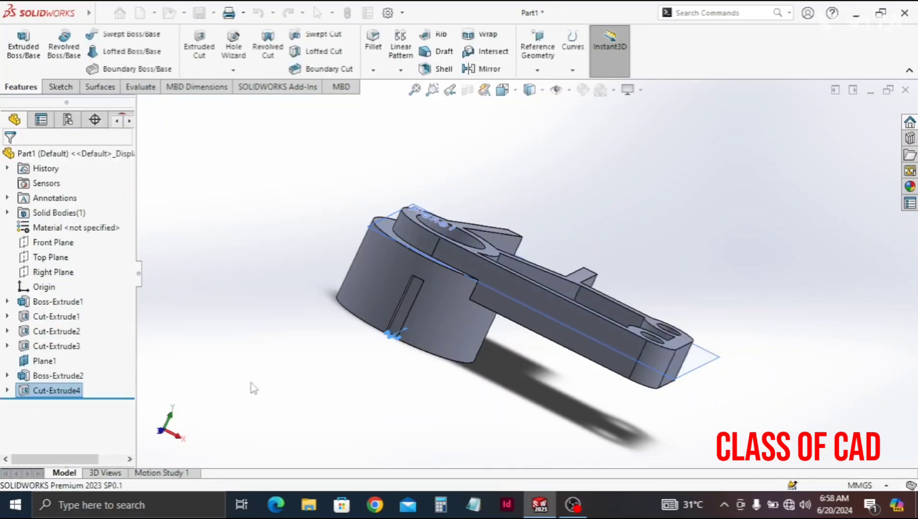
Hide the reference plane Plane1 in the model view.
mouse_move(392, 383)
middle_mouse_down()
mouse_move(414, 339)
mouse_move(389, 370)
middle_mouse_up()
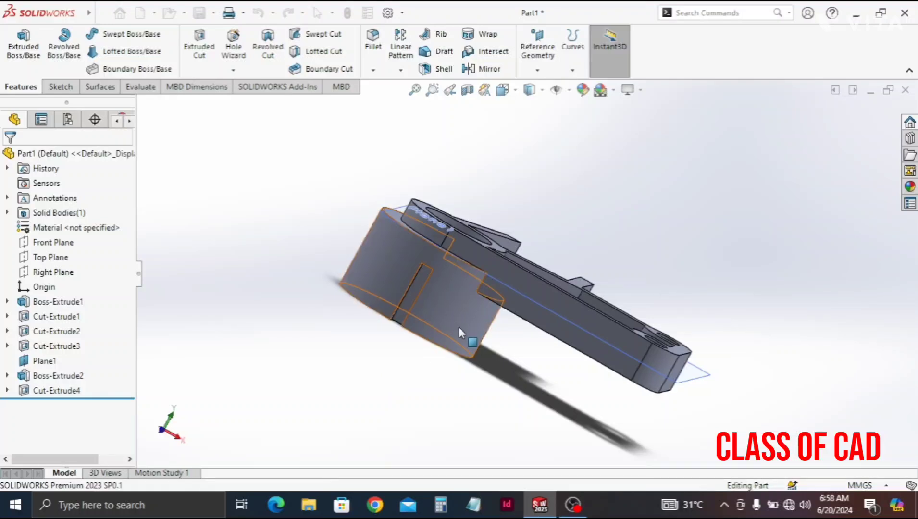
left_click(707, 375)
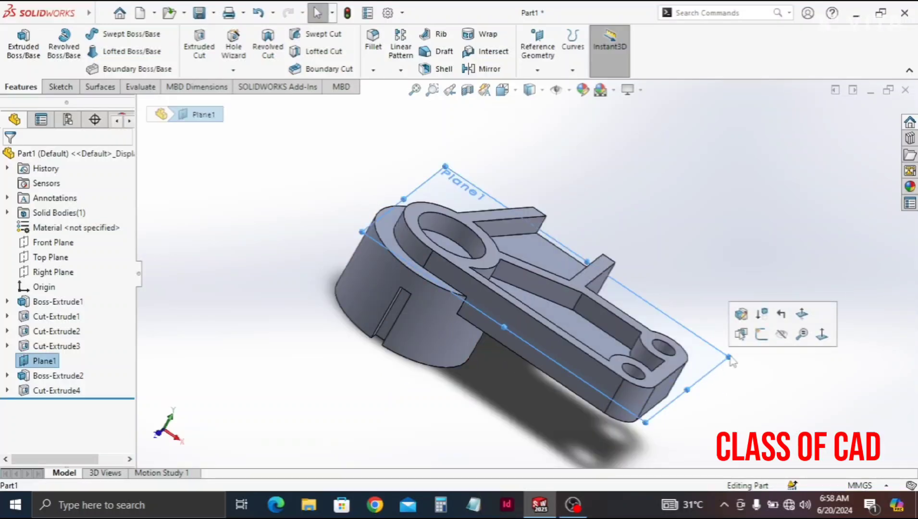
left_click(781, 335)
Circular-pattern the notch cut around the boss's circular edge with 16 equally spaced instances over 360 degrees.
middle_click_drag(410, 389, 401, 300)
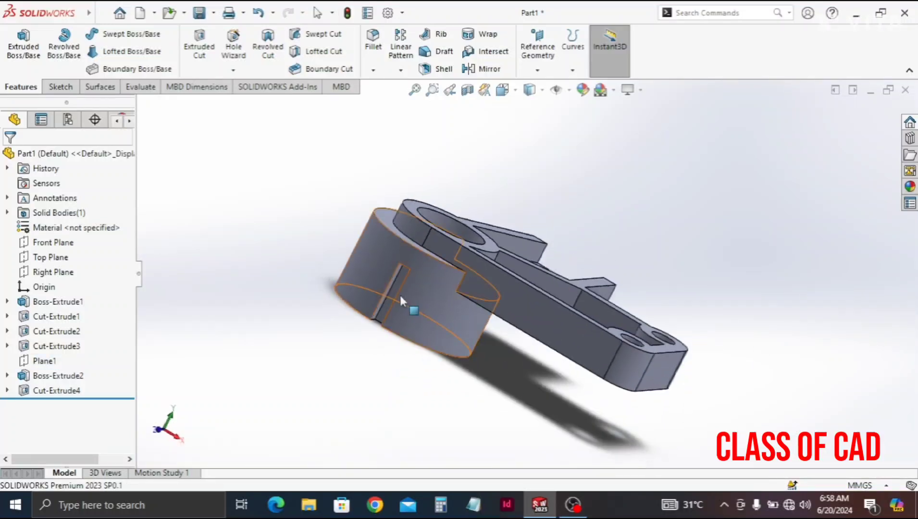
left_click(63, 397)
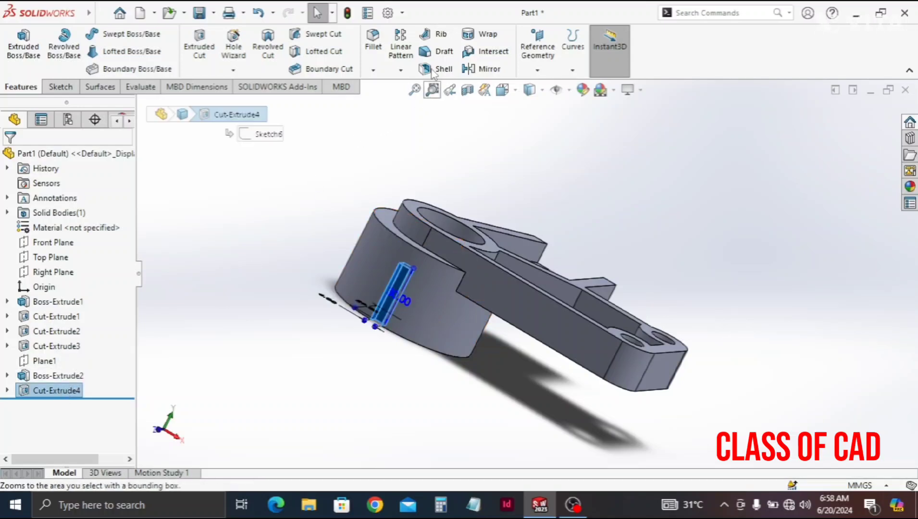
left_click(401, 71)
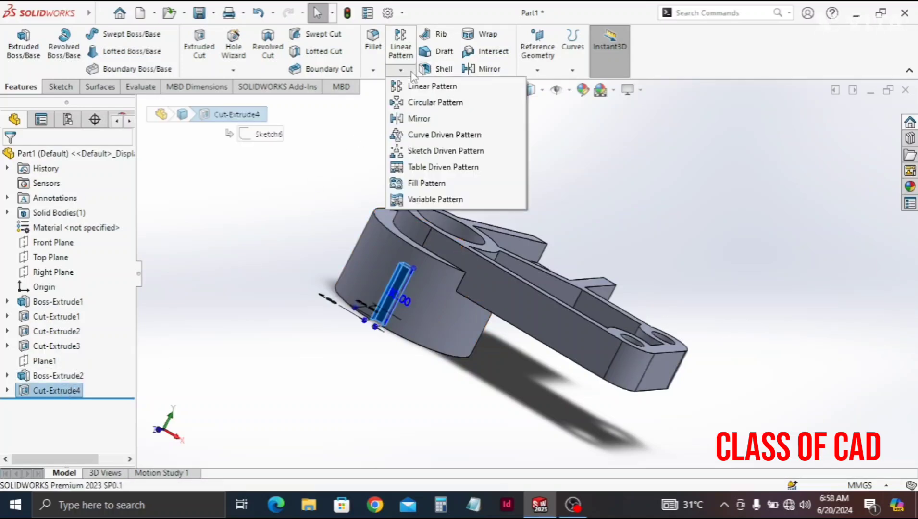
left_click(437, 103)
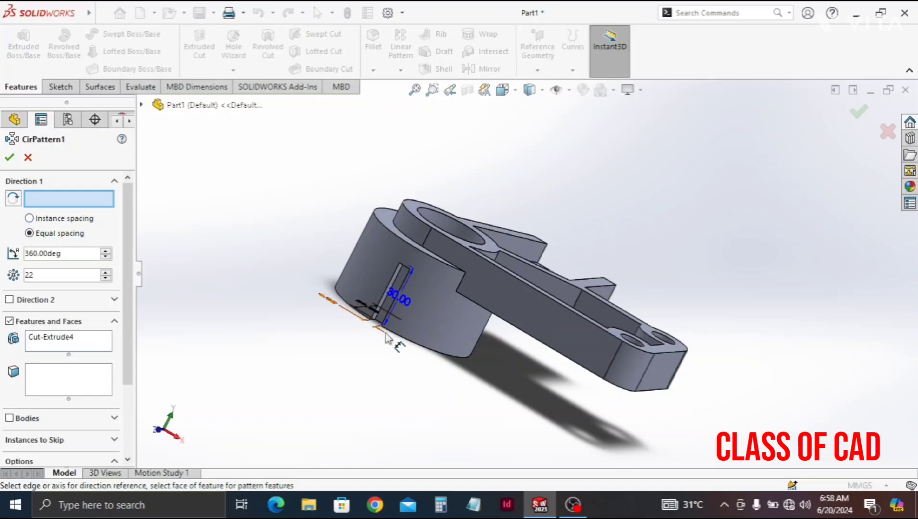
left_click(416, 345)
middle_click_drag(360, 405, 417, 296)
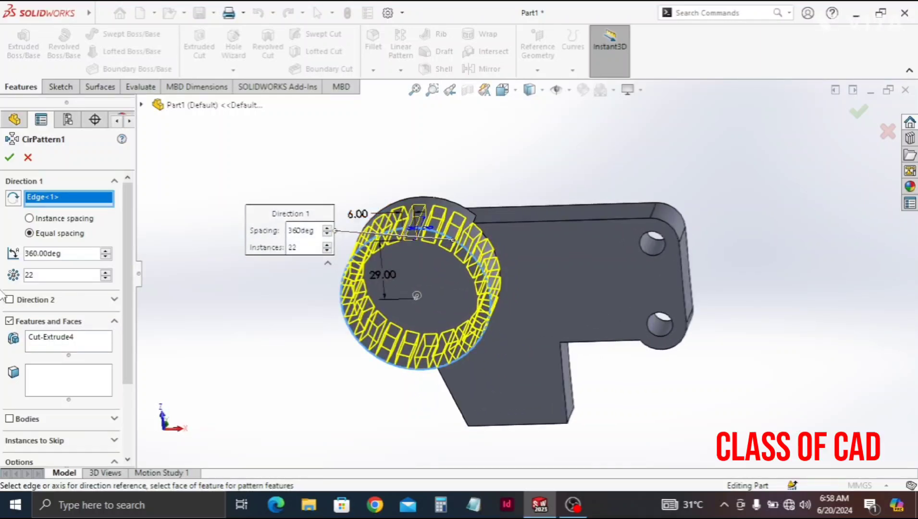
type("18")
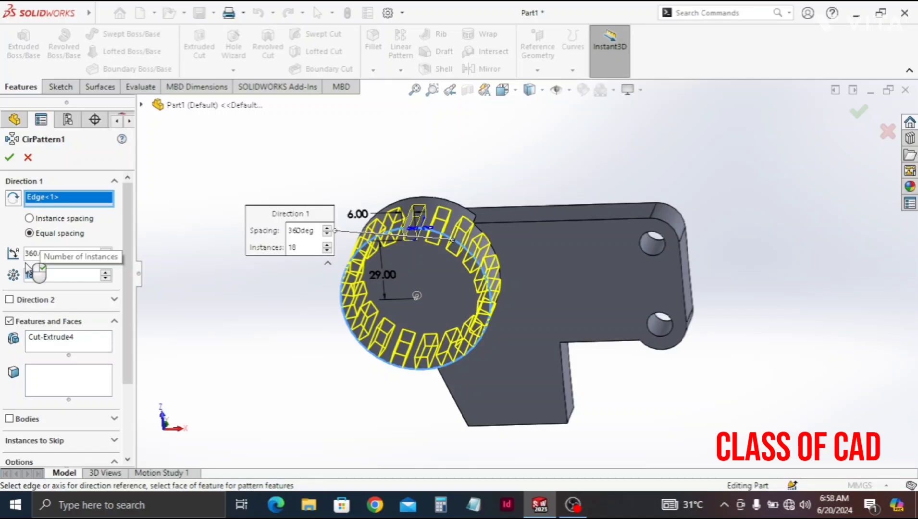
type("6")
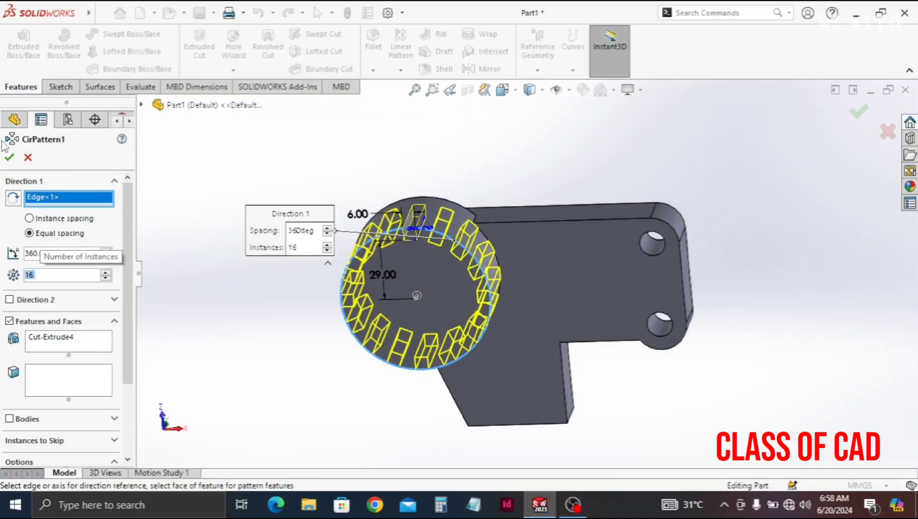
left_click(14, 161)
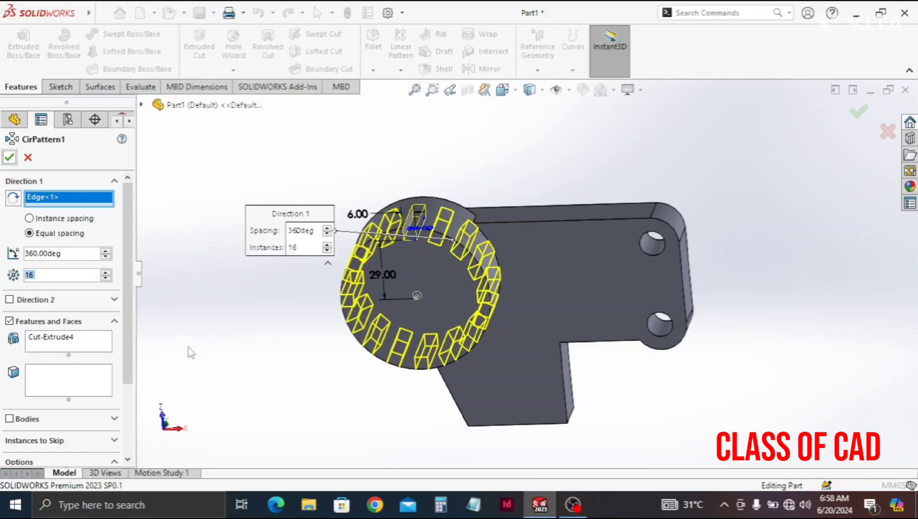
Apply a light cyan appearance (RGB 192, 255, 255) to all features from Boss-Extrude1 through CirPattern1.
middle_click_drag(297, 344, 410, 433)
scroll(408, 357, "down", 1)
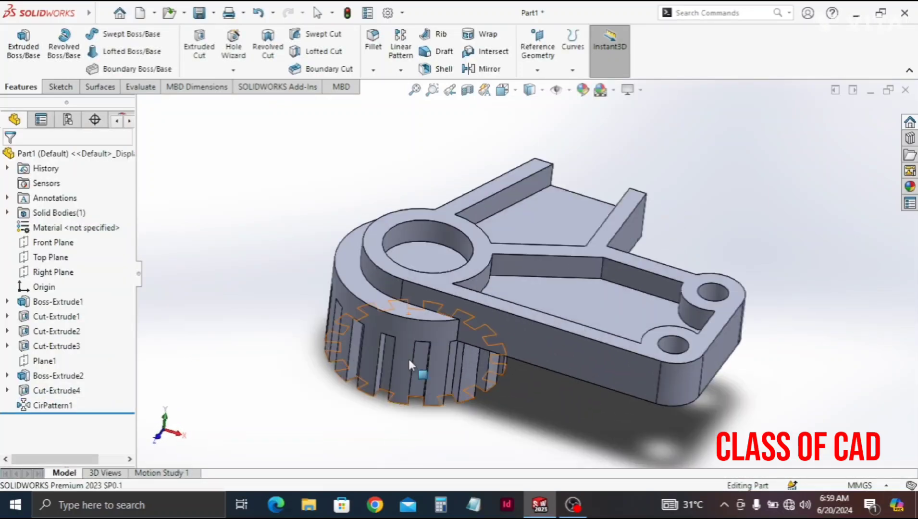
key("ctrl+7")
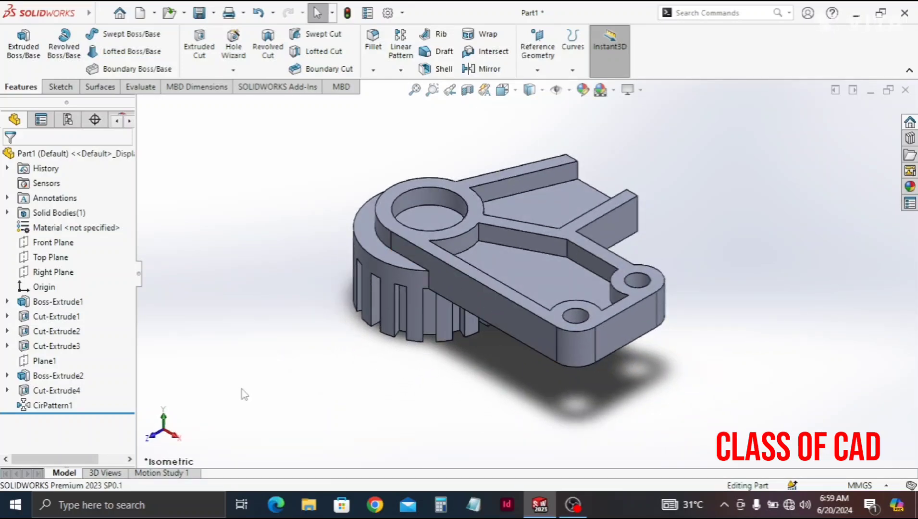
left_click(72, 303)
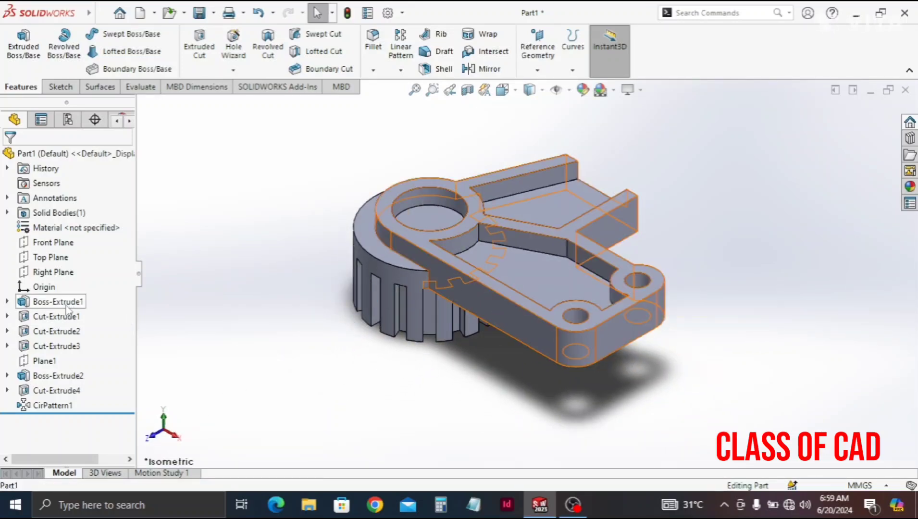
left_click(50, 408, "shift")
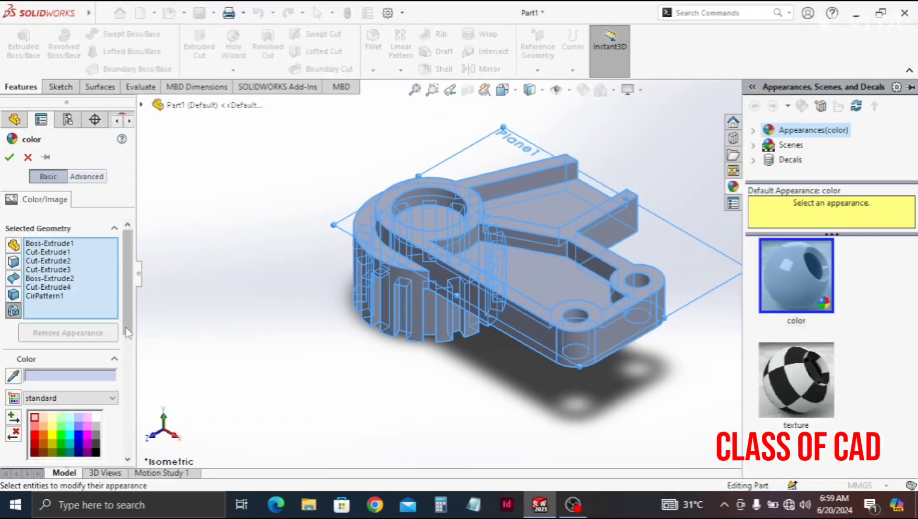
scroll(133, 376, "down", 5)
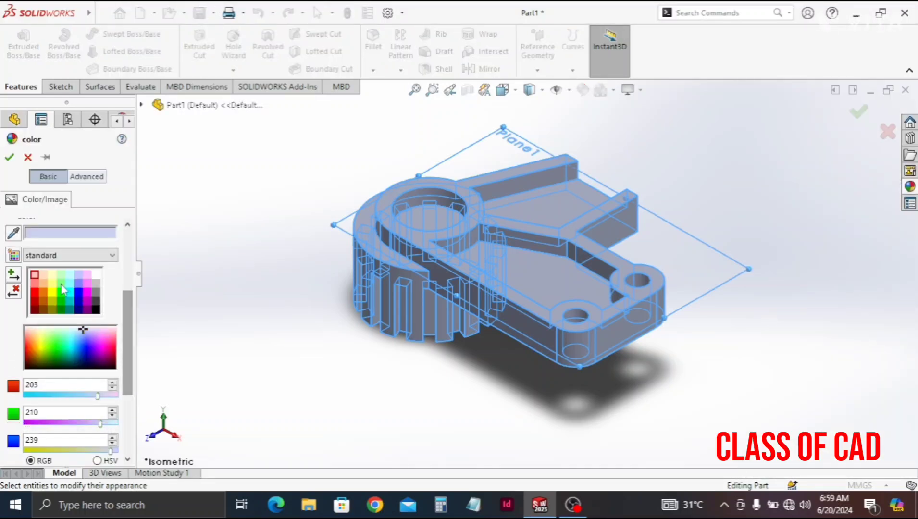
left_click(69, 277)
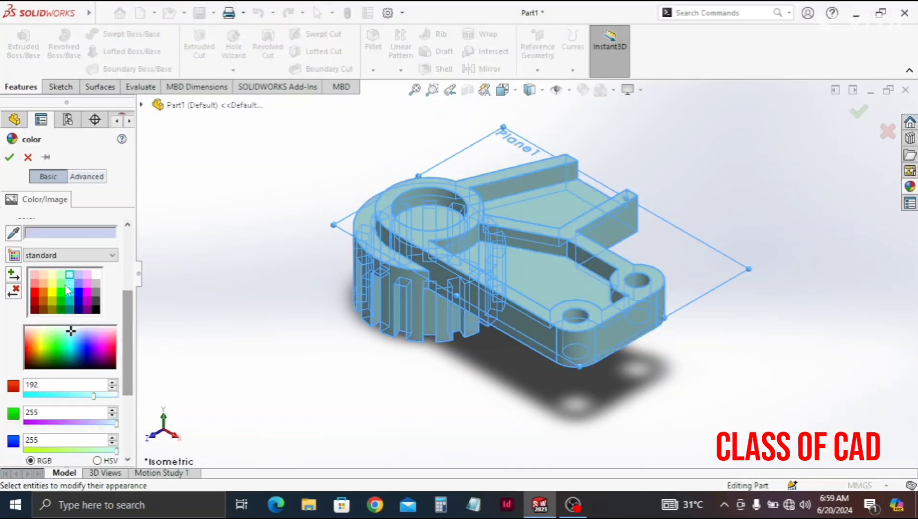
left_click(9, 157)
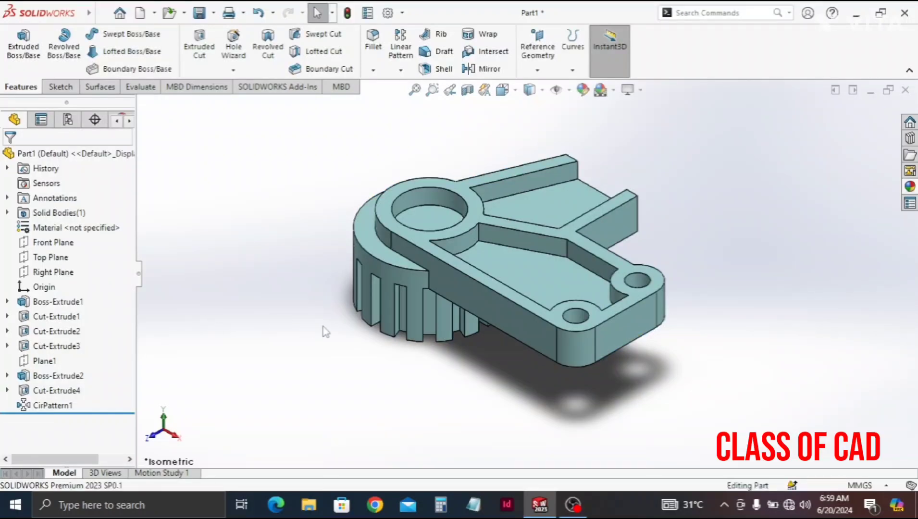
middle_click_drag(336, 346, 358, 332)
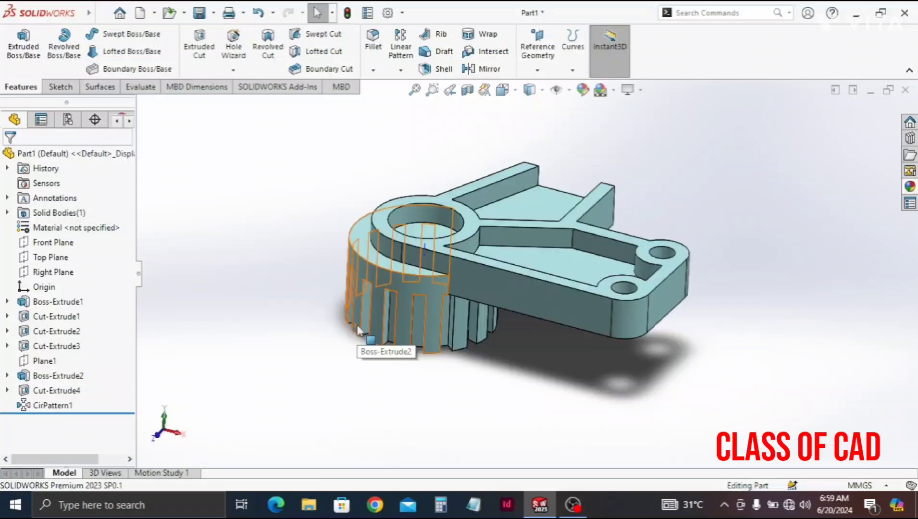